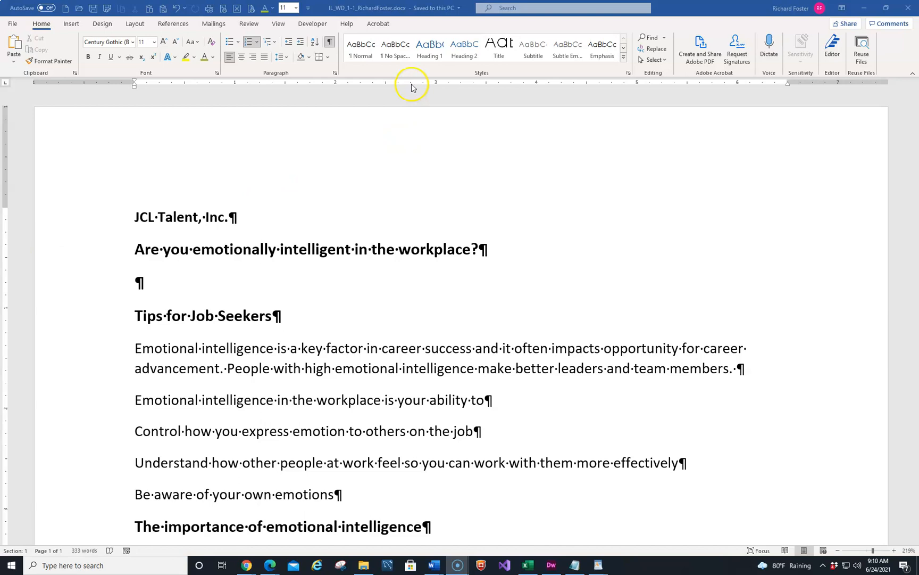
Step: Save the document under a new name with _Tipsheet inserted before the author's name, replacing the existing file
{"action": "left_click", "coordinate": [407, 8]}
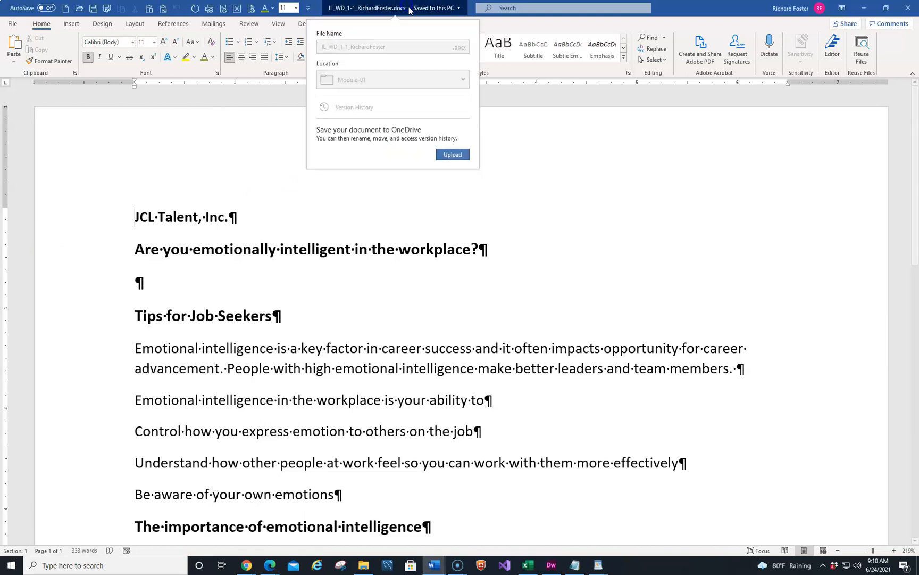
{"action": "left_click", "coordinate": [222, 160]}
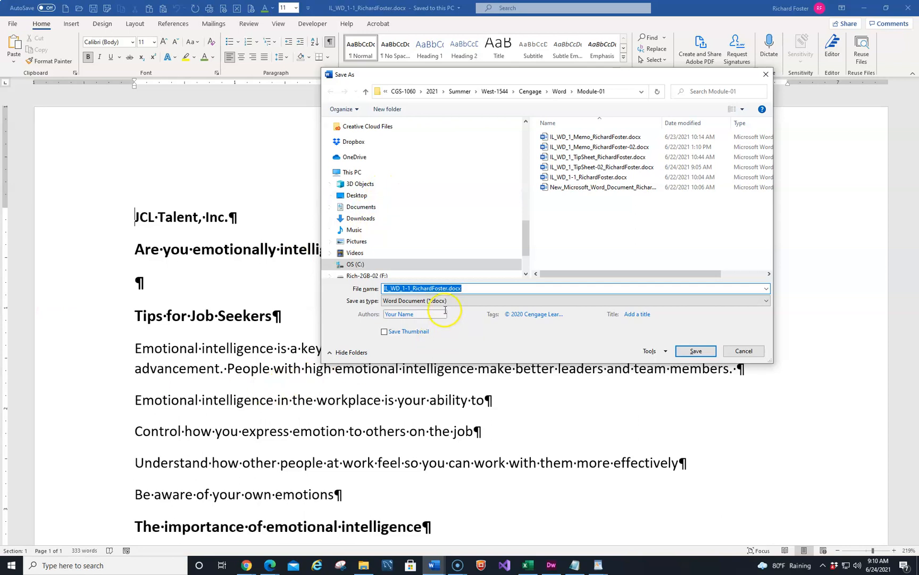
{"action": "left_click", "coordinate": [468, 289]}
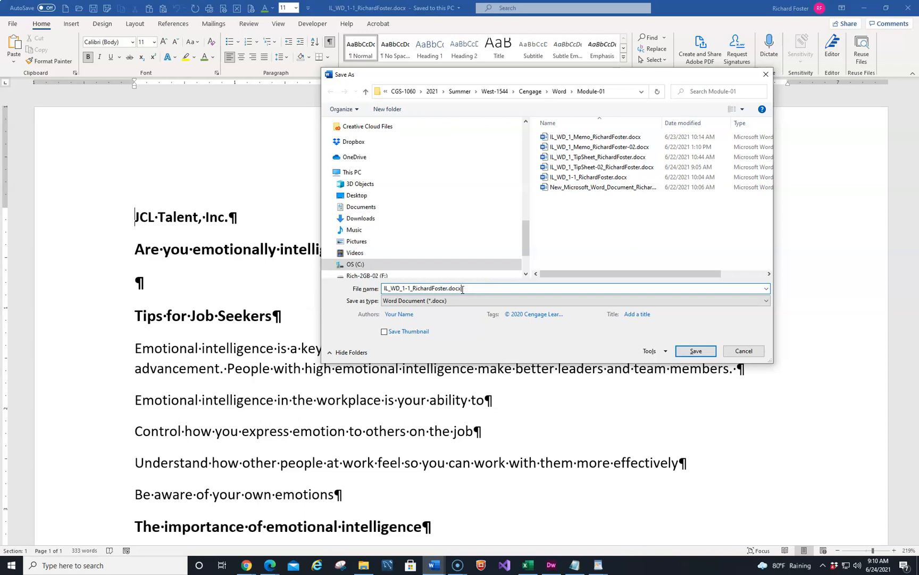
{"action": "left_click", "coordinate": [417, 288]}
{"action": "left_click", "coordinate": [415, 314]}
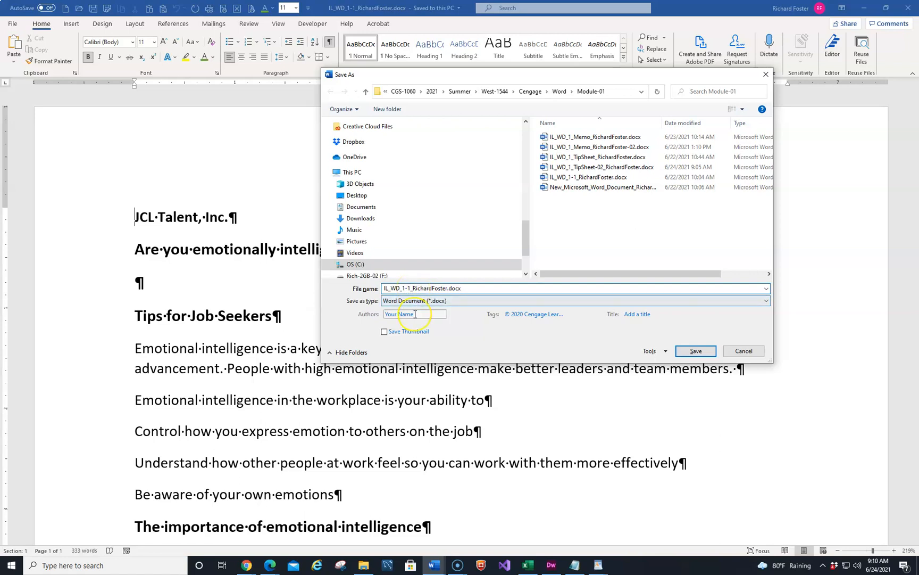
{"action": "key", "text": "BackSpace"}
{"action": "key", "text": "BackSpace"}
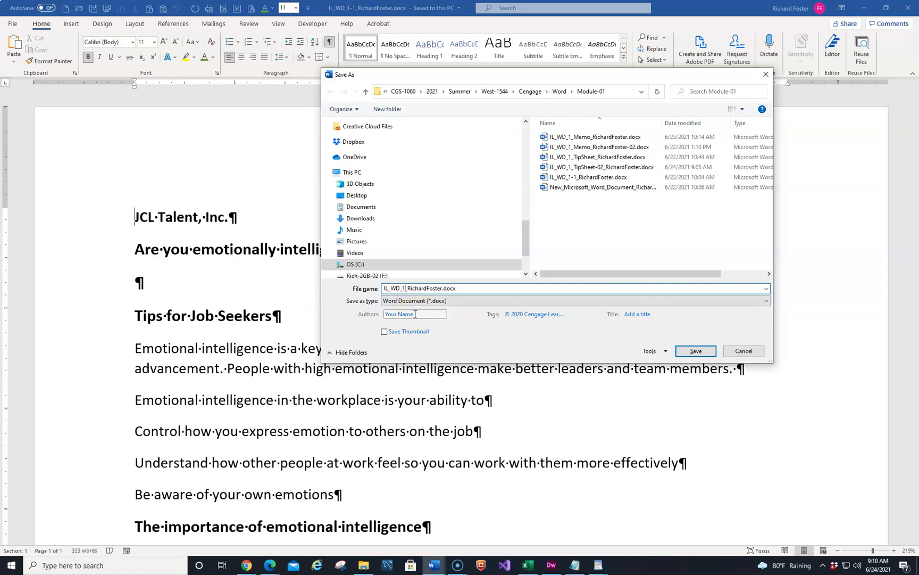
{"action": "type", "text": "_Tipsheet"}
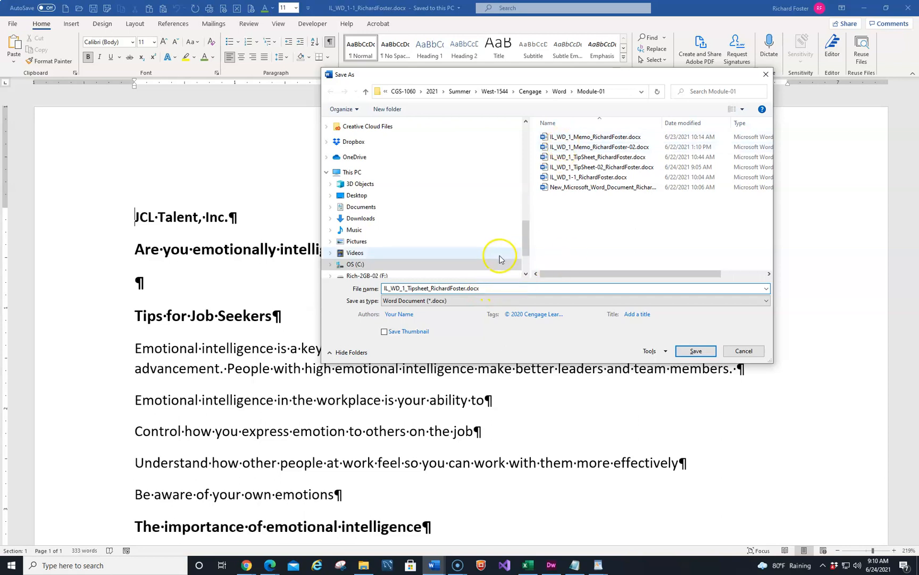
{"action": "left_click", "coordinate": [695, 351]}
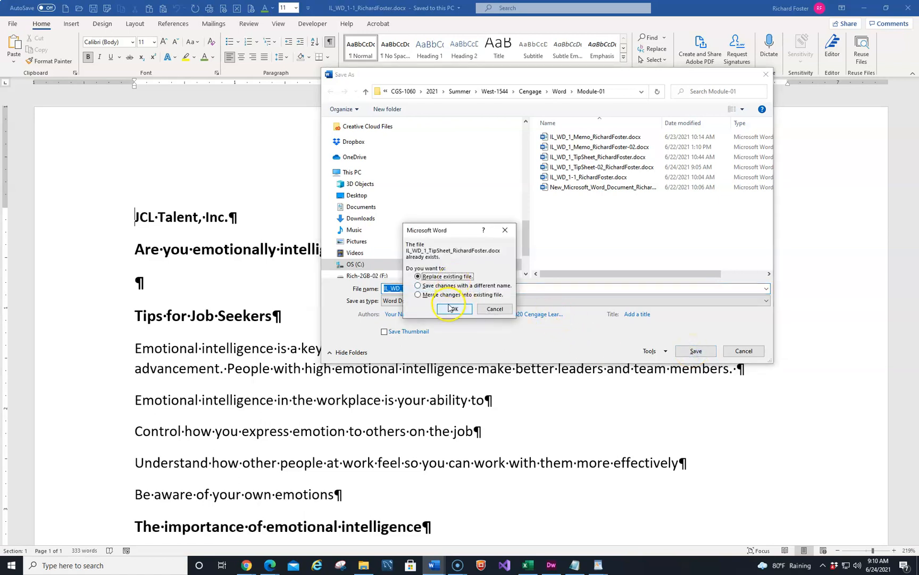
{"action": "left_click", "coordinate": [448, 311]}
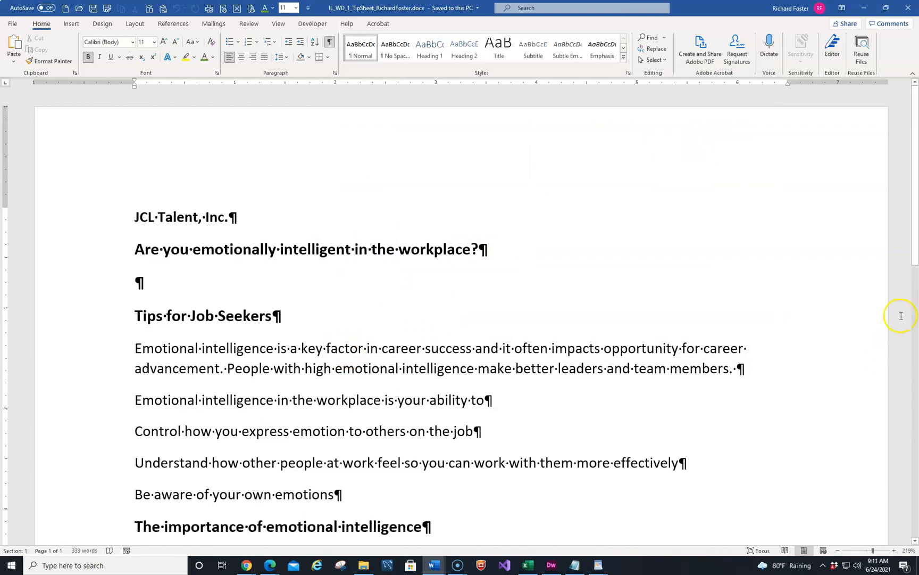
Step: Scroll through the whole tip sheet to review its content down to the last paragraph
{"action": "left_click_drag", "start_coordinate": [913, 234], "coordinate": [913, 279]}
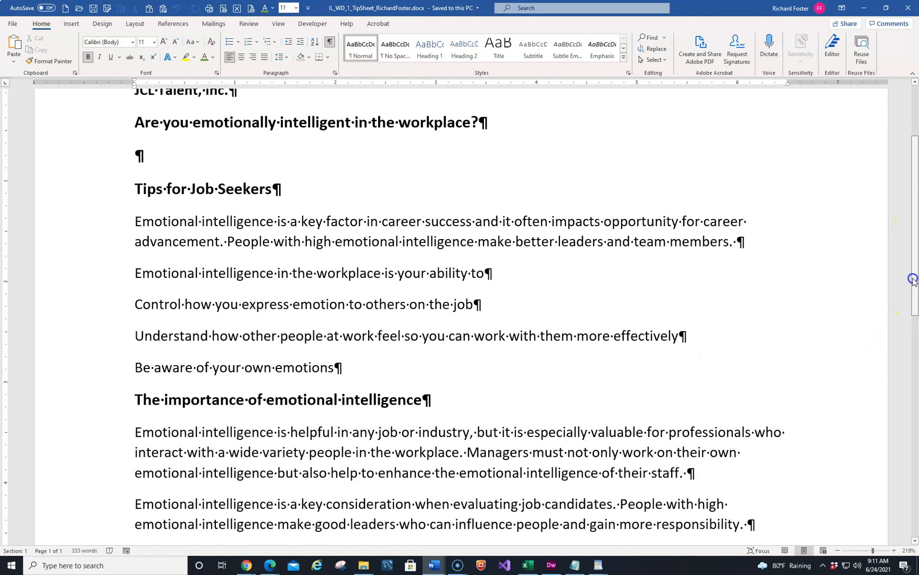
{"action": "left_click_drag", "start_coordinate": [913, 278], "coordinate": [896, 524]}
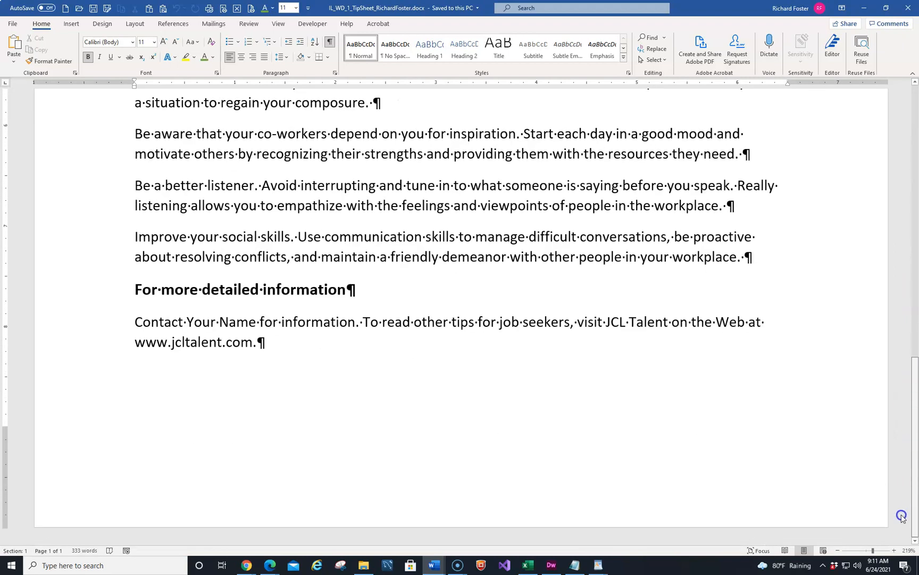
{"action": "scroll", "coordinate": [476, 295], "scroll_direction": "up", "scroll_amount": 15}
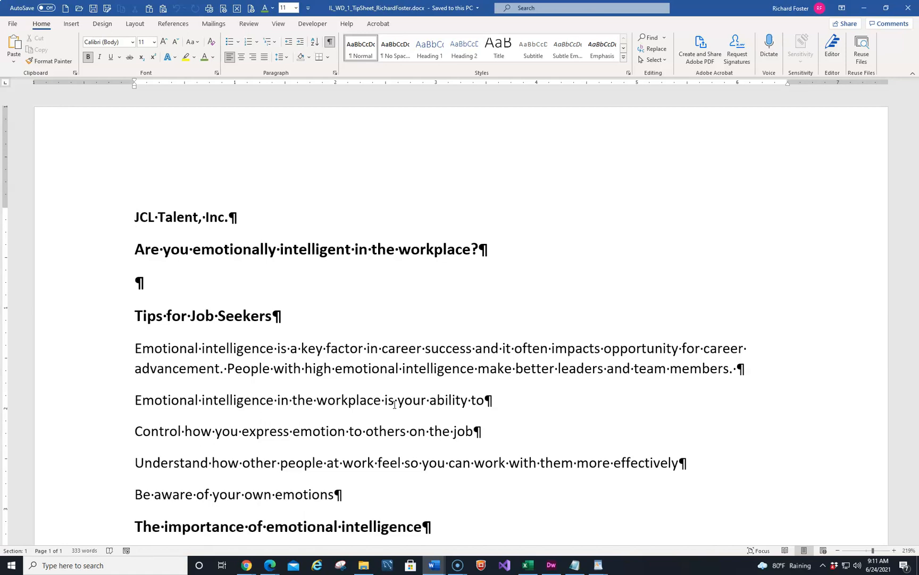
{"action": "key", "text": "ctrl+End"}
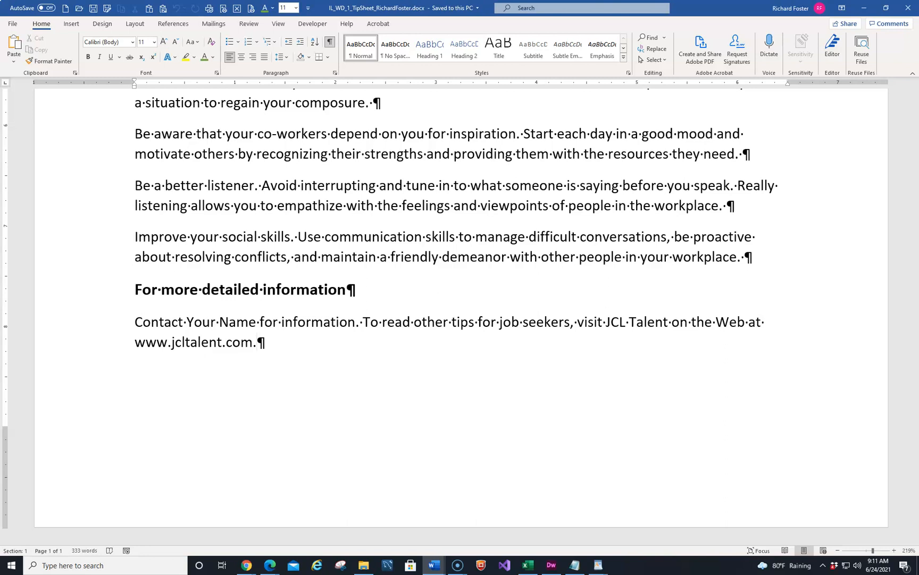
Step: Set the document zoom to Page width
{"action": "left_click", "coordinate": [873, 551]}
{"action": "left_click_drag", "start_coordinate": [873, 551], "coordinate": [867, 551]}
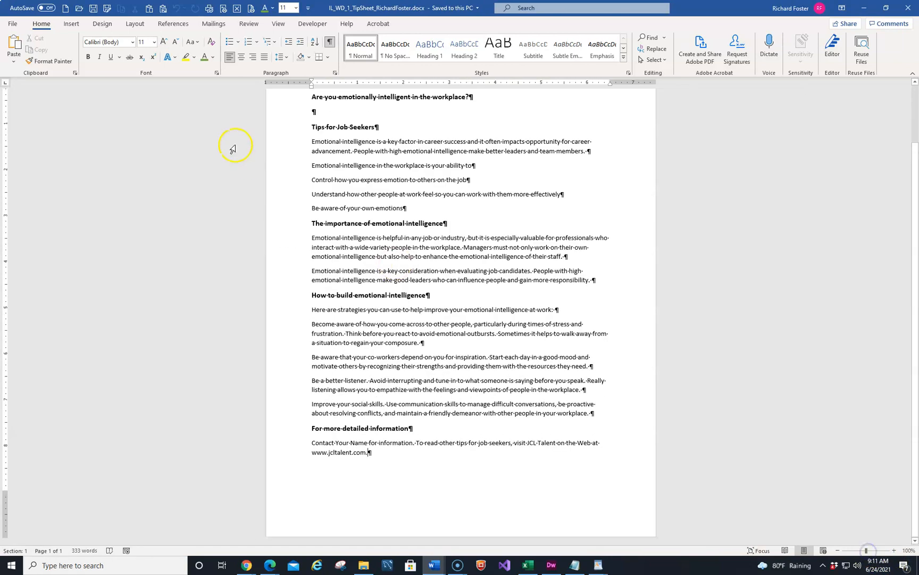
{"action": "left_click", "coordinate": [278, 23]}
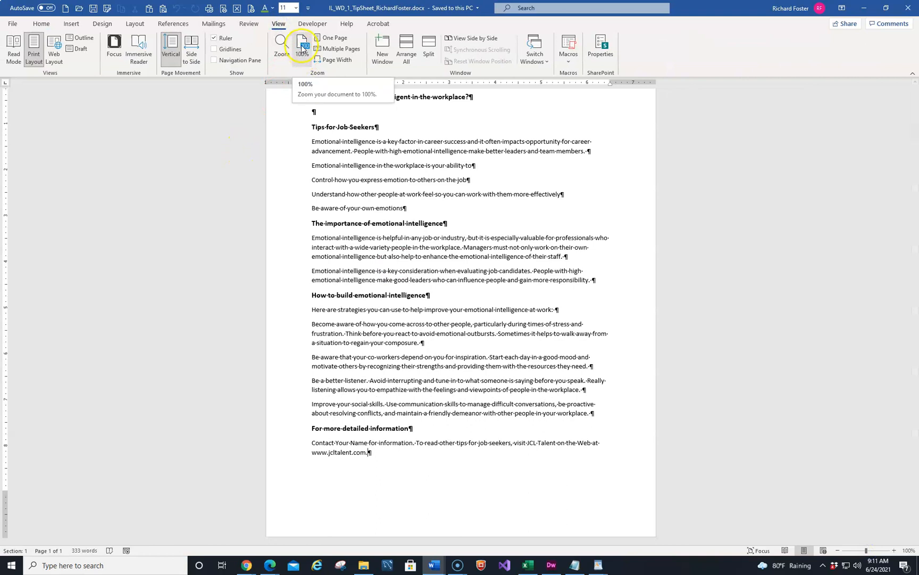
{"action": "left_click", "coordinate": [280, 44]}
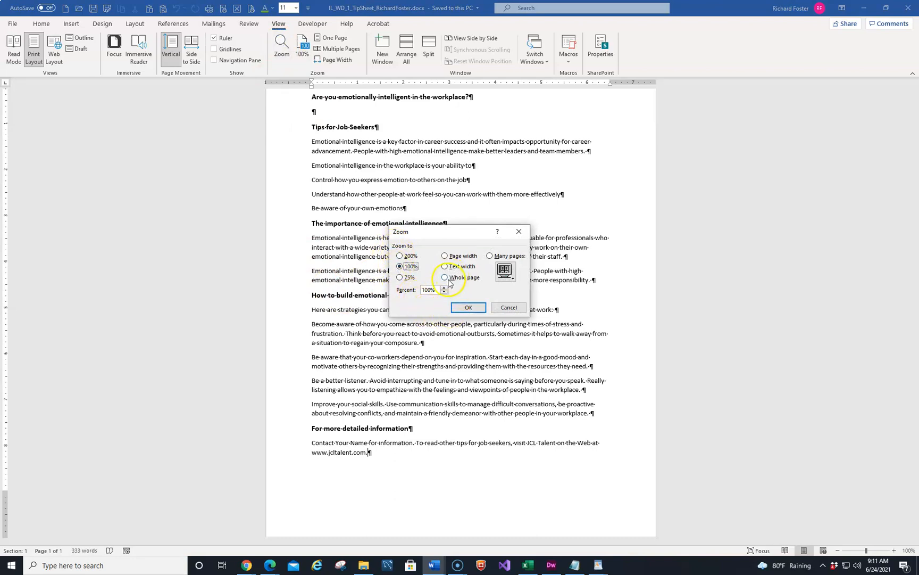
{"action": "left_click", "coordinate": [444, 255]}
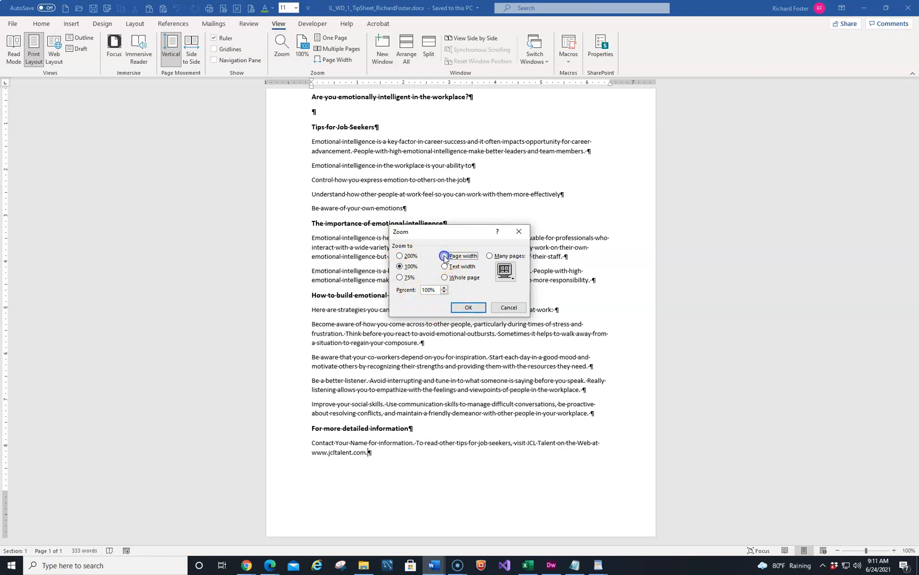
{"action": "left_click", "coordinate": [462, 306]}
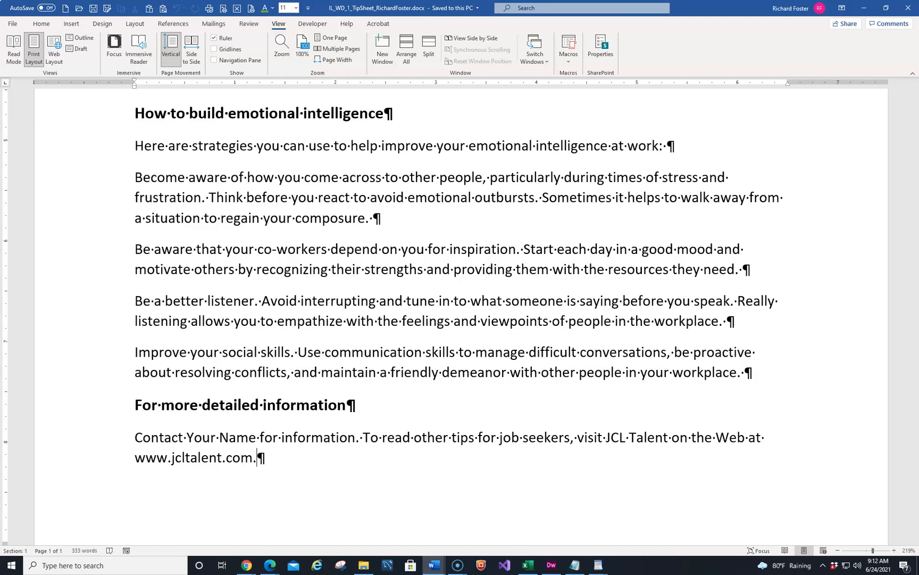
Step: Replace the Your Name placeholder in the final paragraph with the author's full name
{"action": "left_click_drag", "start_coordinate": [187, 436], "coordinate": [246, 446]}
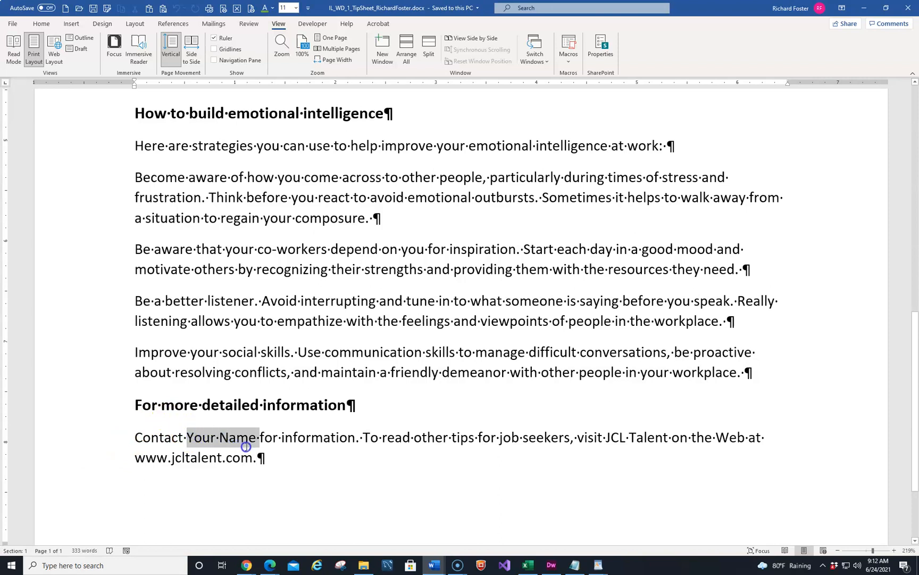
{"action": "type", "text": "R"}
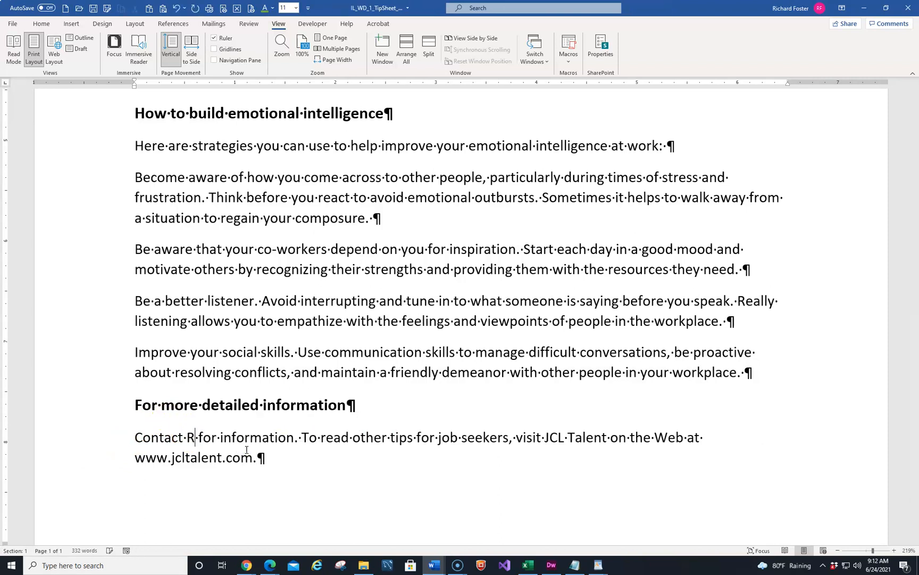
{"action": "type", "text": "ichard Foste"}
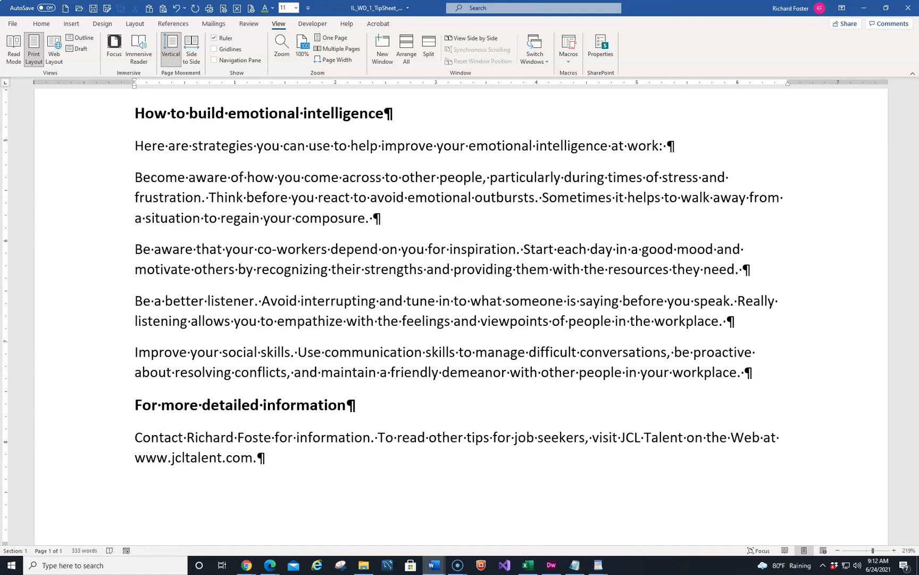
{"action": "type", "text": "r"}
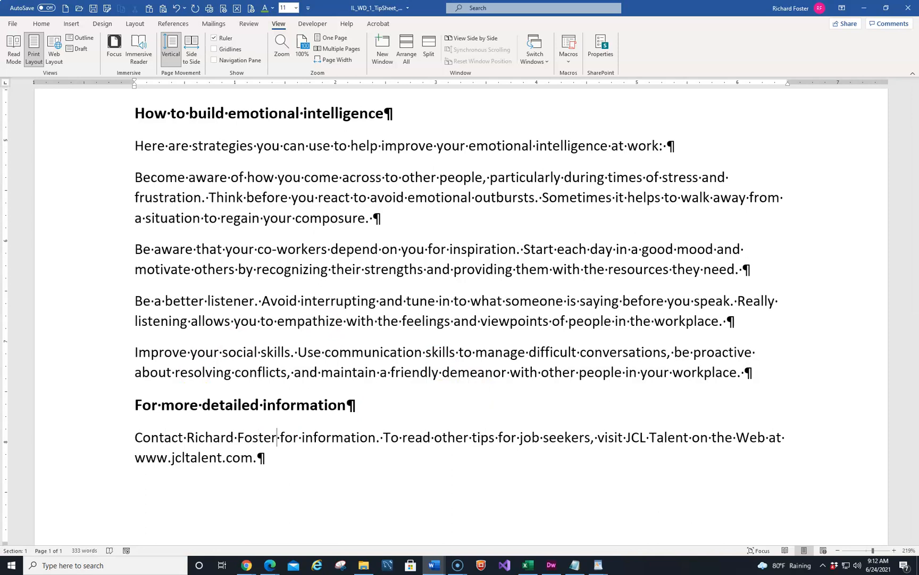
Step: Move to the beginning of the document and reapply Page Width zoom
{"action": "key", "text": "alt+Tab"}
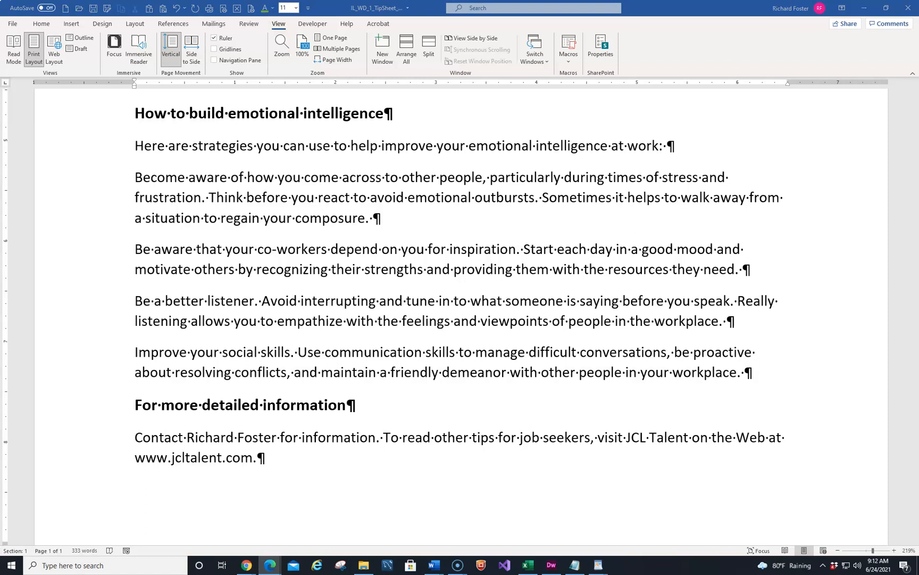
{"action": "key", "text": "alt+Tab"}
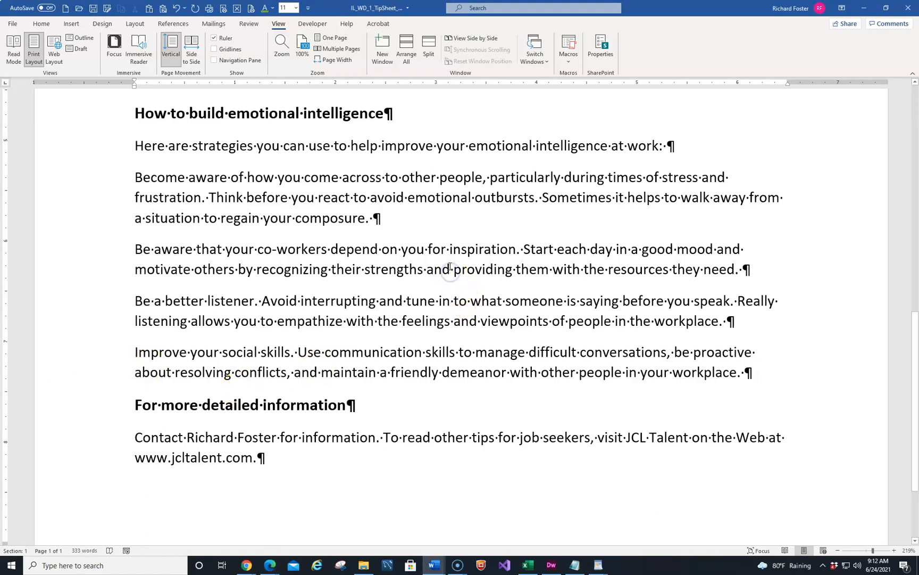
{"action": "key", "text": "ctrl+Home"}
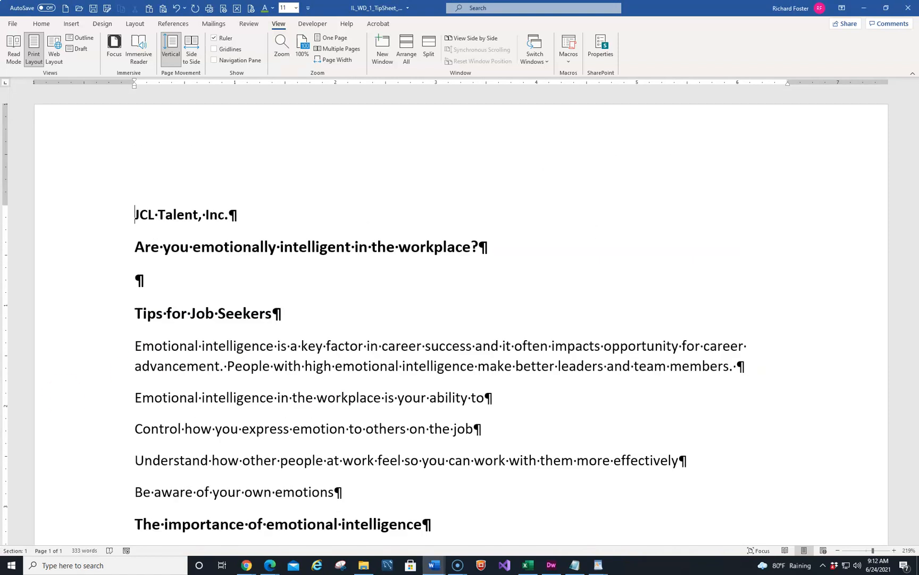
{"action": "key", "text": "alt+Tab"}
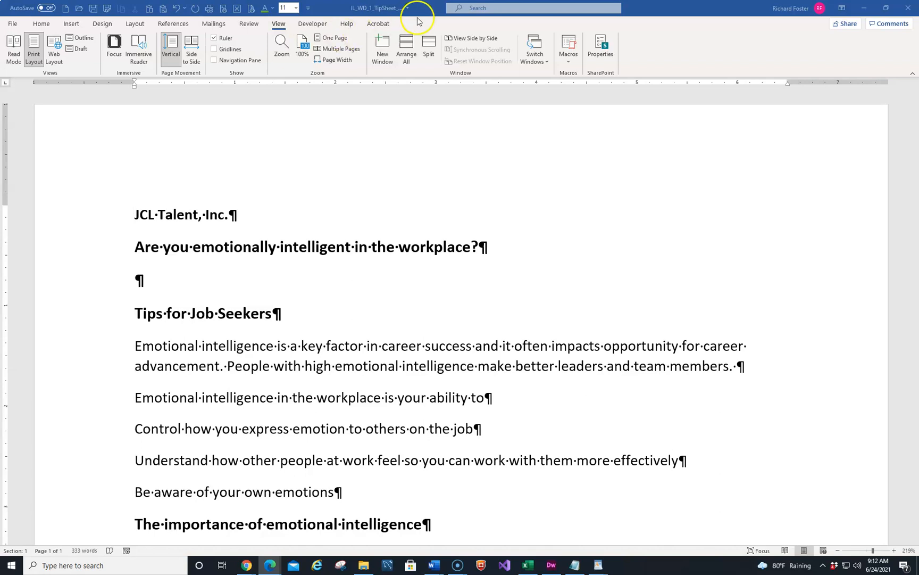
{"action": "left_click", "coordinate": [325, 60]}
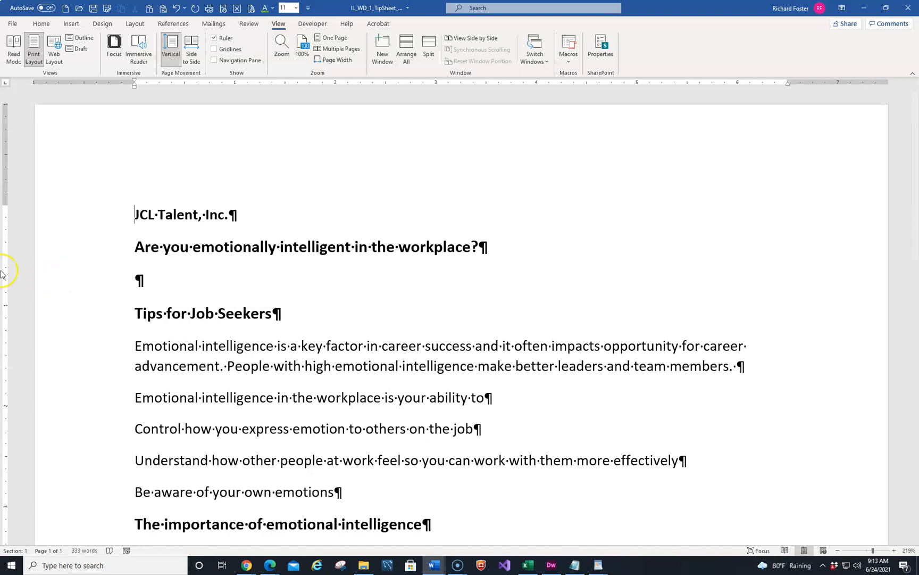
Step: Set the document's Title property to Tips in the file information view
{"action": "left_click", "coordinate": [13, 25]}
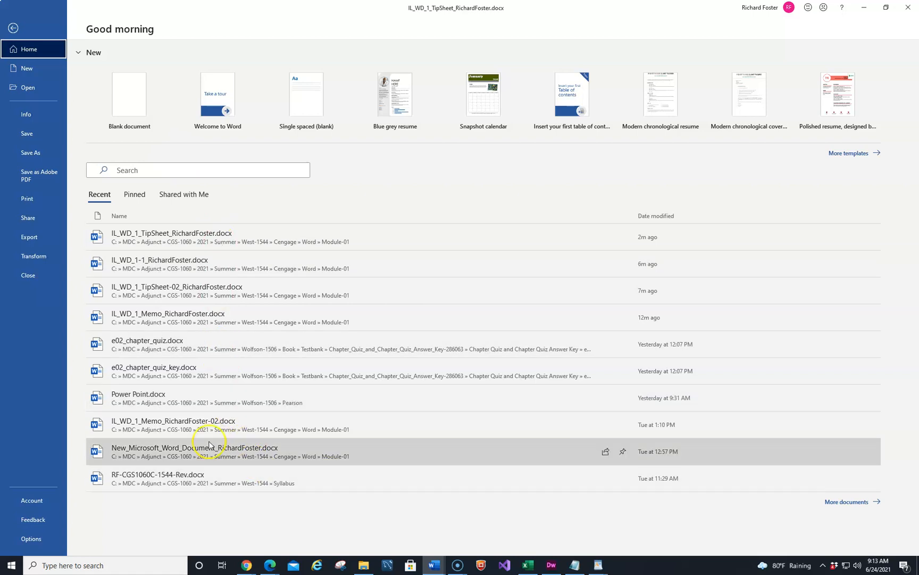
{"action": "left_click", "coordinate": [24, 113]}
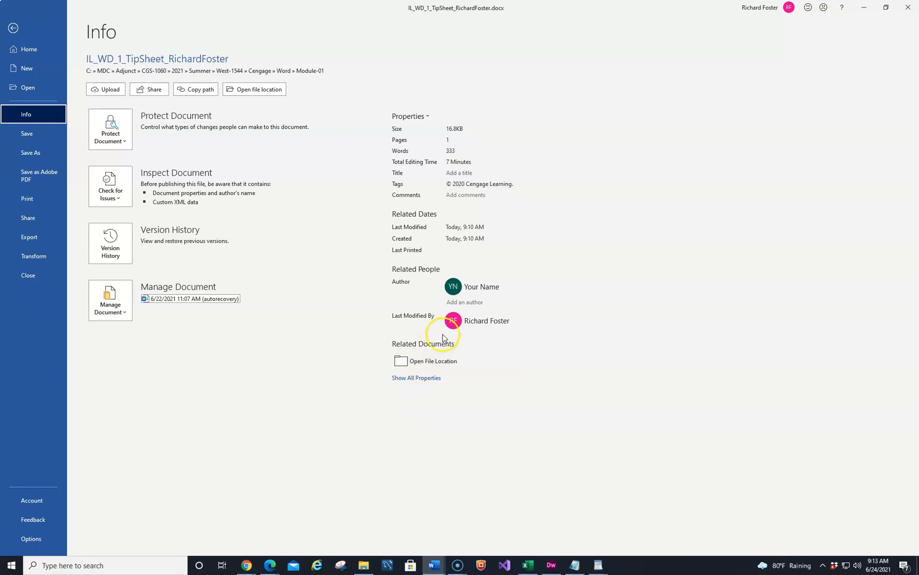
{"action": "left_click", "coordinate": [453, 173]}
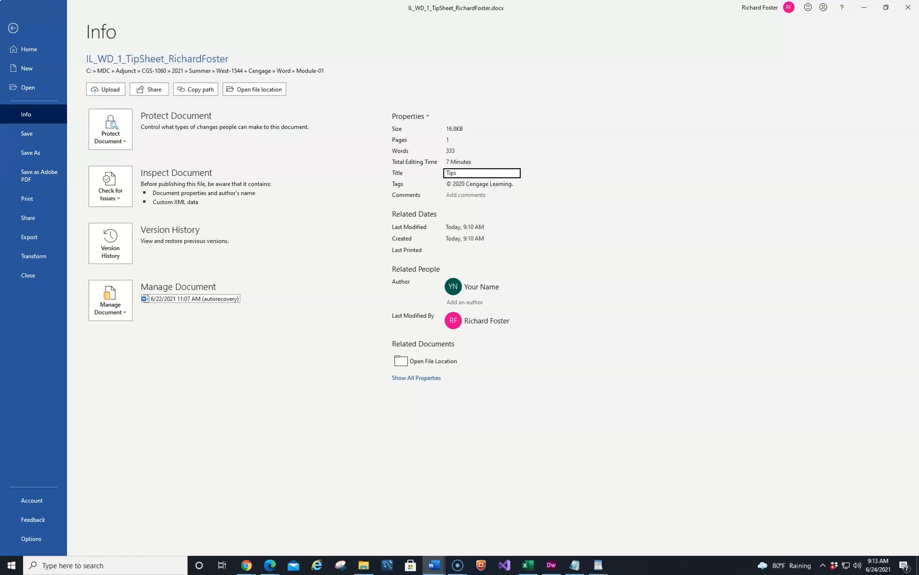
{"action": "left_click", "coordinate": [534, 240]}
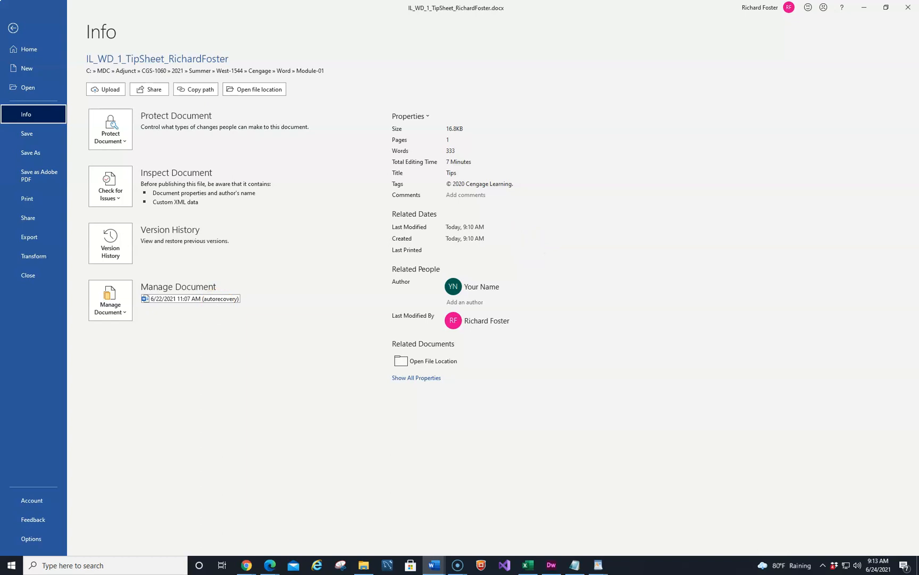
{"action": "left_click_drag", "start_coordinate": [0, 62], "coordinate": [371, 62]}
{"action": "scroll", "coordinate": [442, 205], "scroll_direction": "down", "scroll_amount": 1}
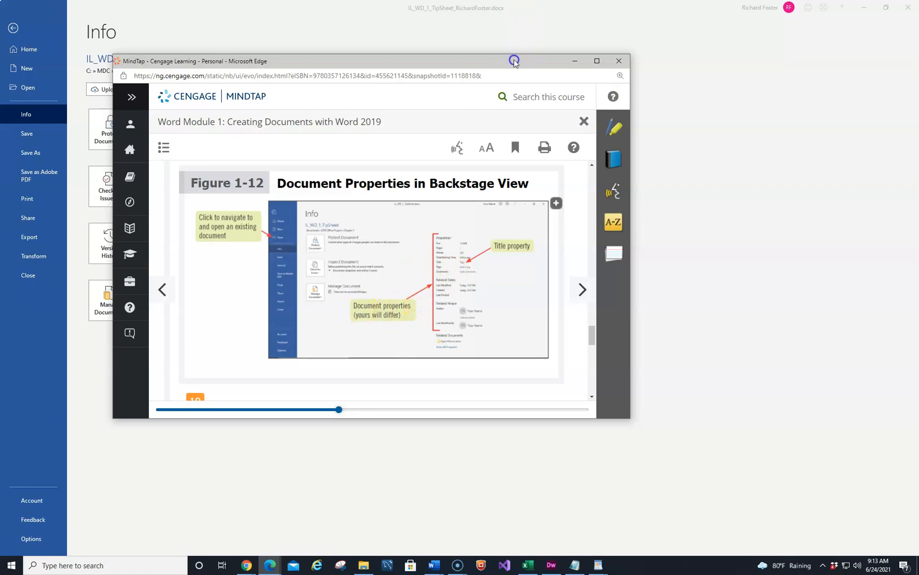
{"action": "left_click_drag", "start_coordinate": [515, 61], "coordinate": [0, 117]}
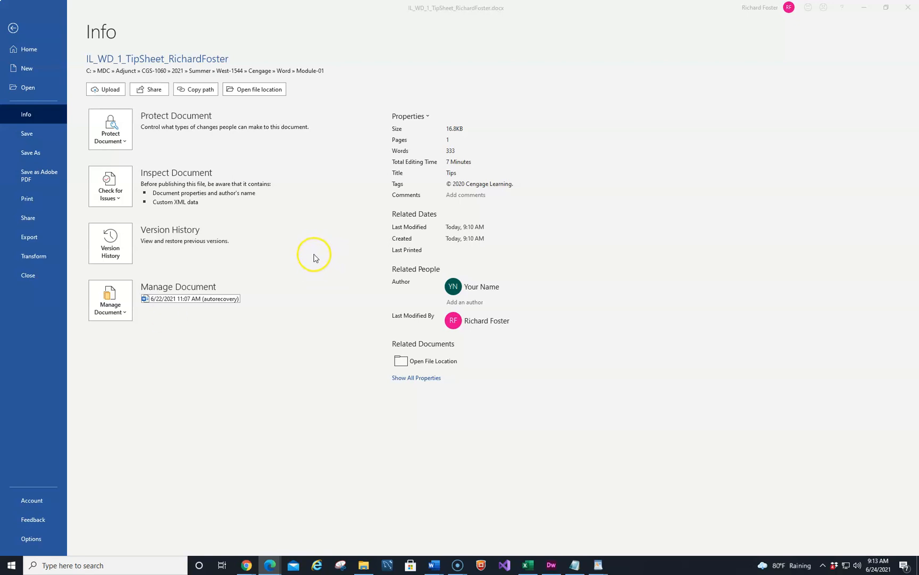
Step: Leave the file information view and return to the document
{"action": "left_click", "coordinate": [13, 29]}
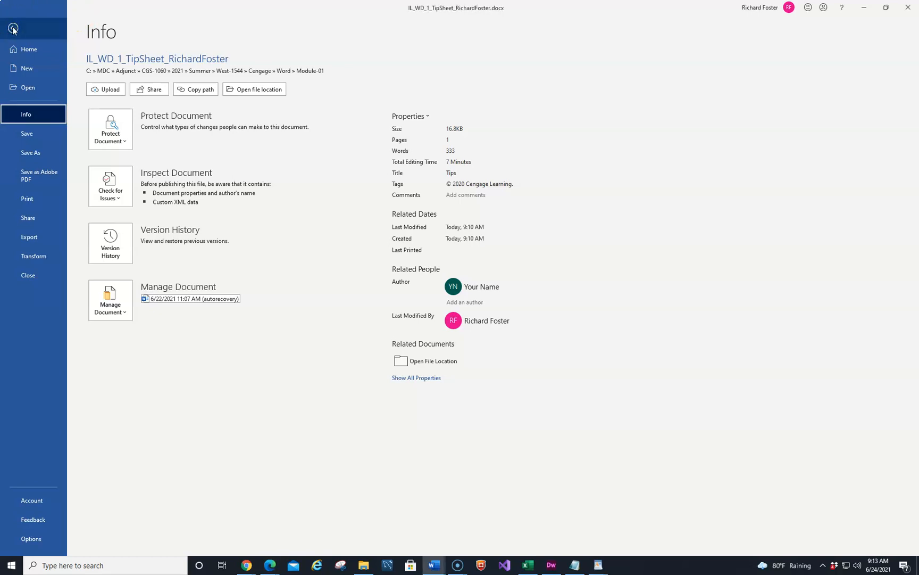
{"action": "left_click", "coordinate": [14, 30]}
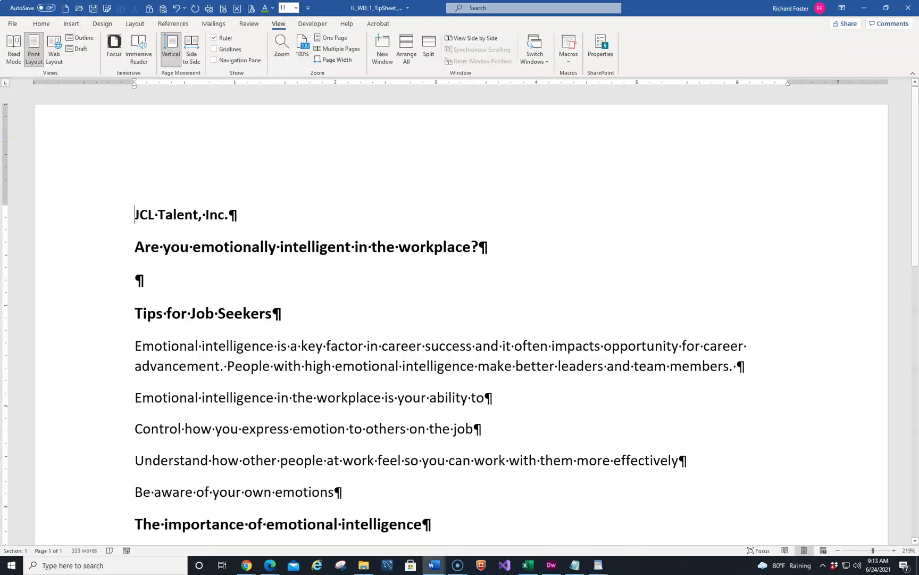
{"action": "key", "text": "alt+Tab"}
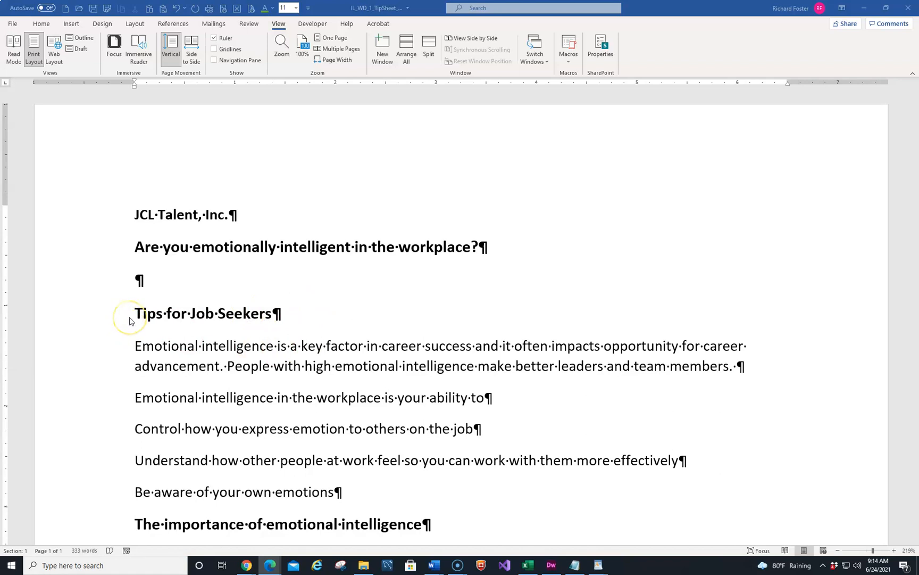
Step: Open the Clipboard pane, clear all collected items, and close the pane
{"action": "left_click", "coordinate": [41, 24]}
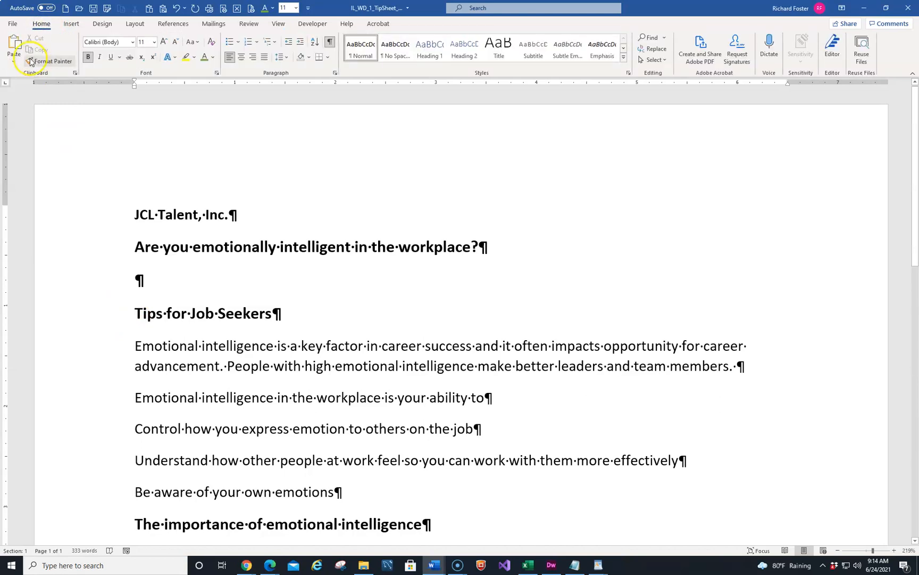
{"action": "left_click", "coordinate": [75, 73]}
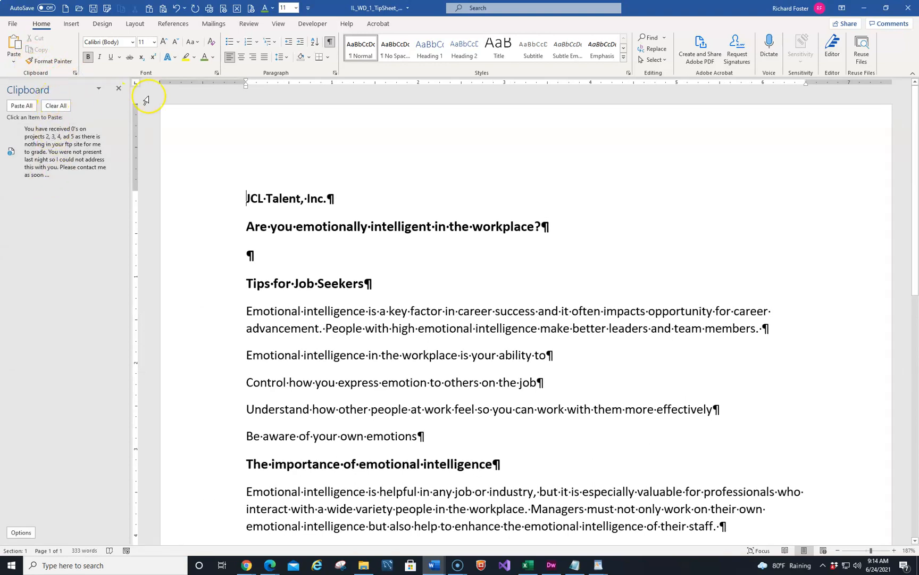
{"action": "left_click", "coordinate": [59, 106]}
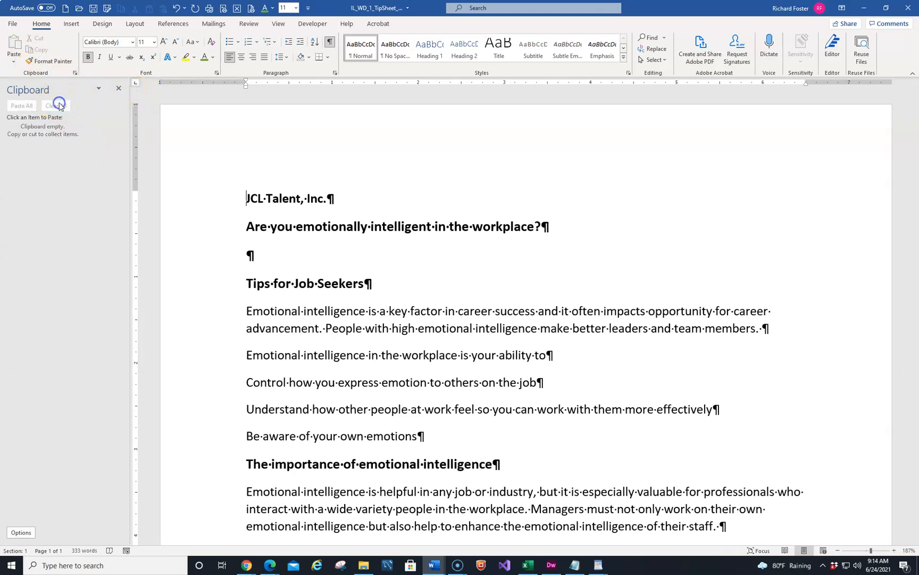
{"action": "left_click", "coordinate": [118, 88]}
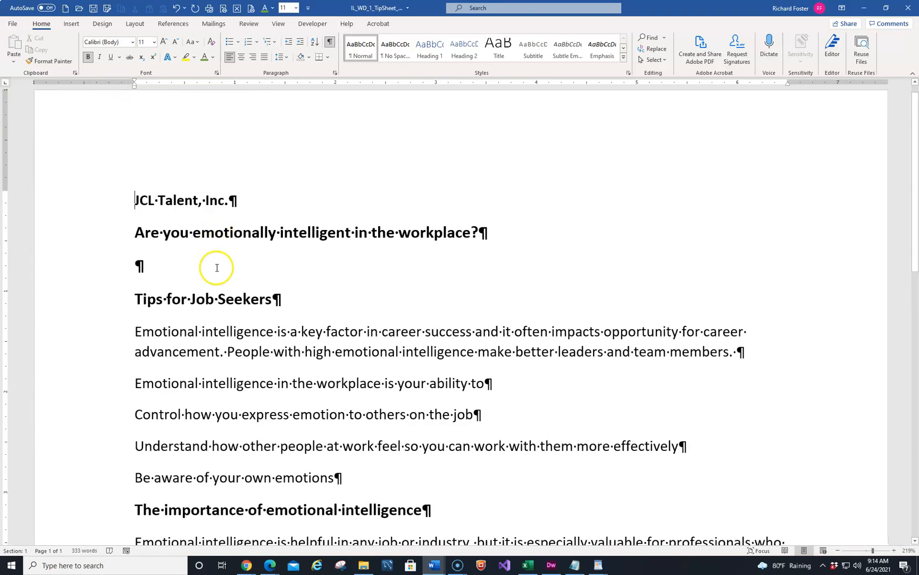
Step: Cut the Tips for Job Seekers heading and paste it back in place from the Clipboard pane
{"action": "left_click", "coordinate": [83, 304]}
{"action": "key", "text": "ctrl+c"}
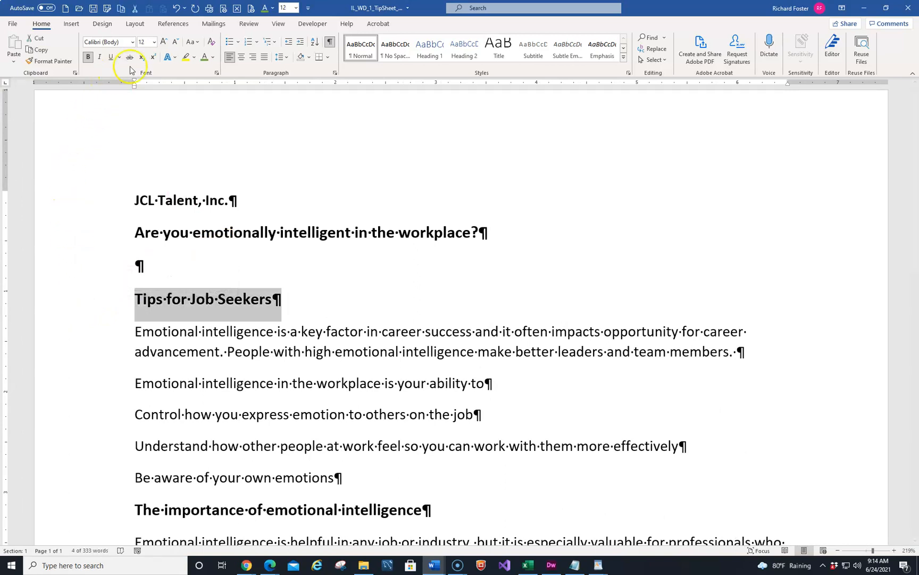
{"action": "left_click", "coordinate": [36, 42]}
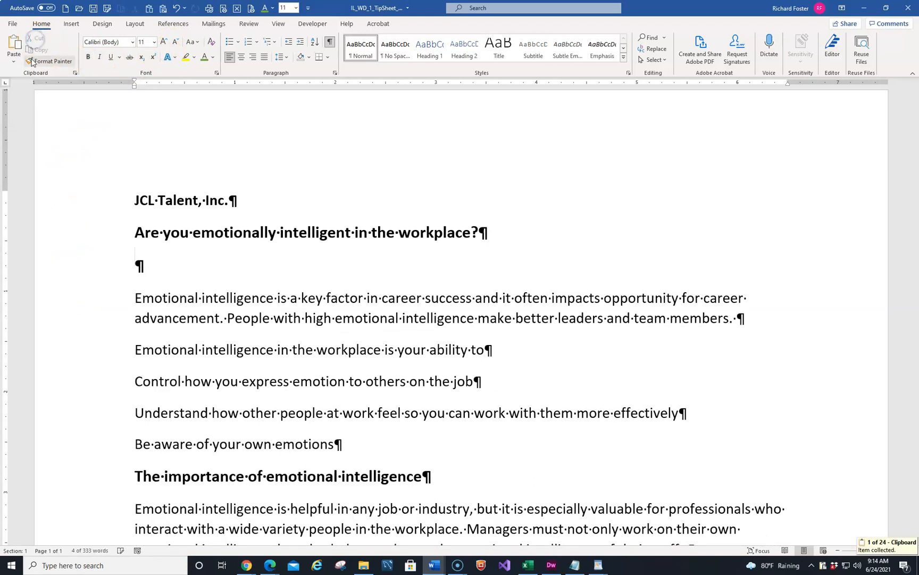
{"action": "left_click", "coordinate": [75, 74]}
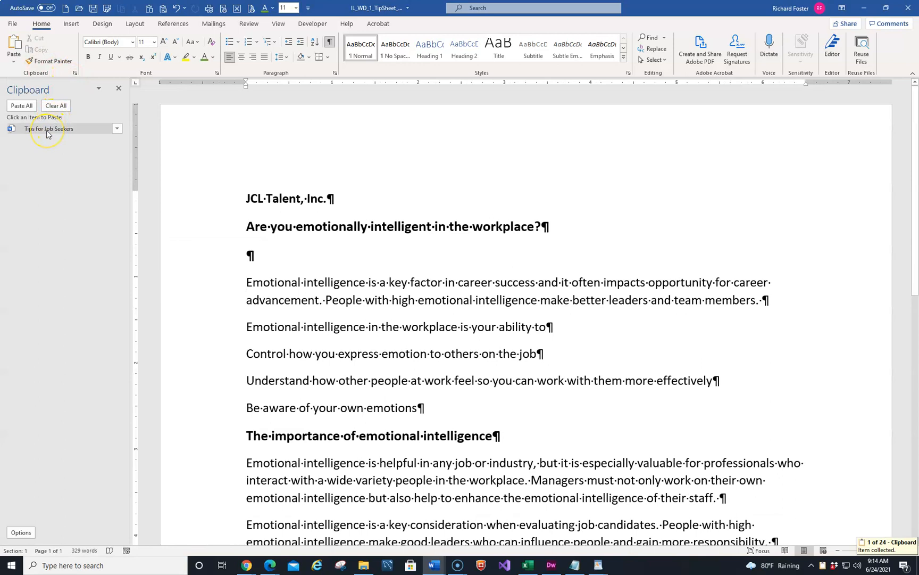
{"action": "left_click", "coordinate": [115, 131]}
{"action": "left_click", "coordinate": [103, 140]}
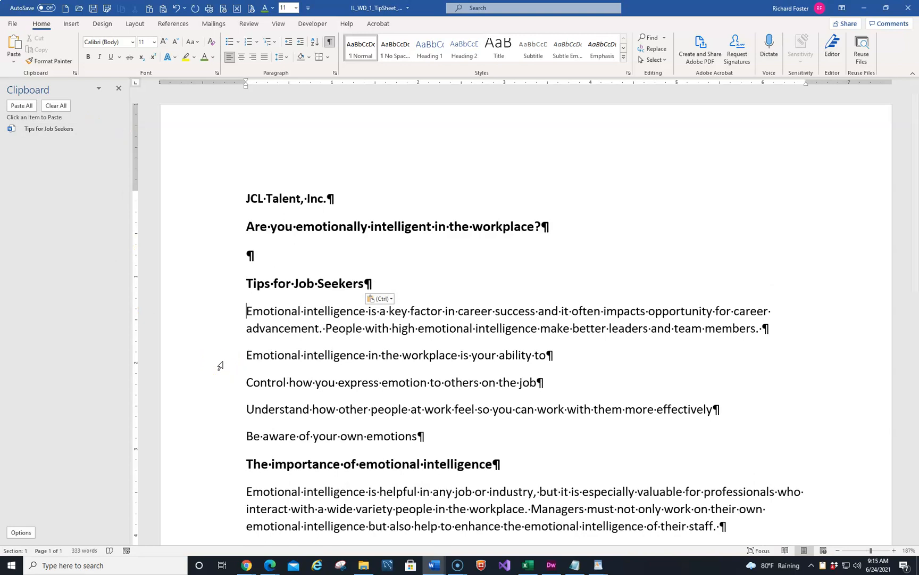
Step: Copy the Are you emotionally intelligent in the workplace? heading to the Clipboard and close the Clipboard pane
{"action": "left_click", "coordinate": [199, 226]}
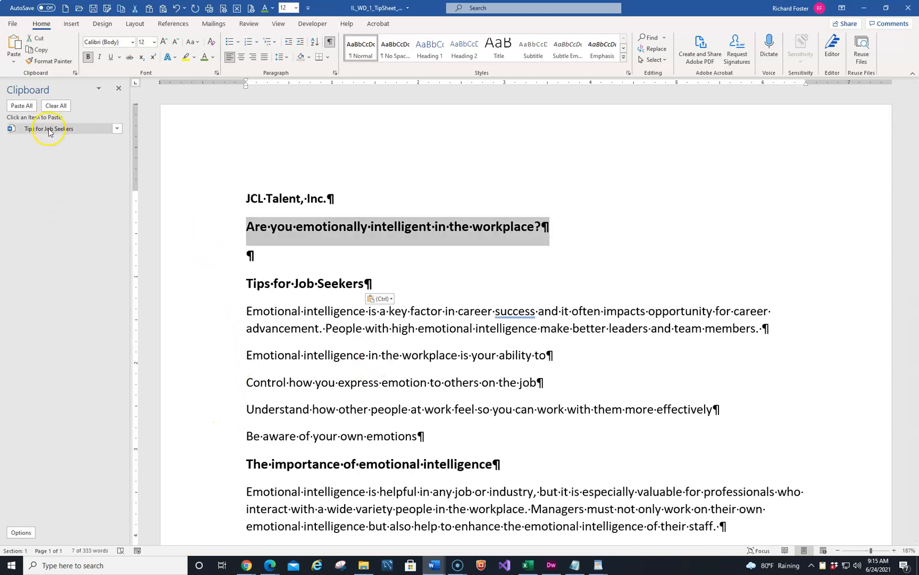
{"action": "left_click", "coordinate": [37, 50]}
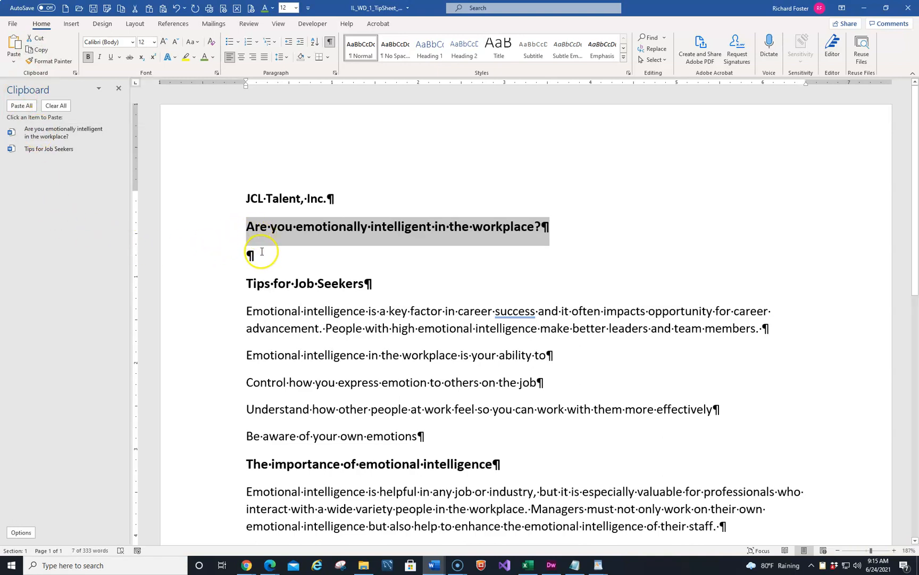
{"action": "left_click", "coordinate": [263, 253]}
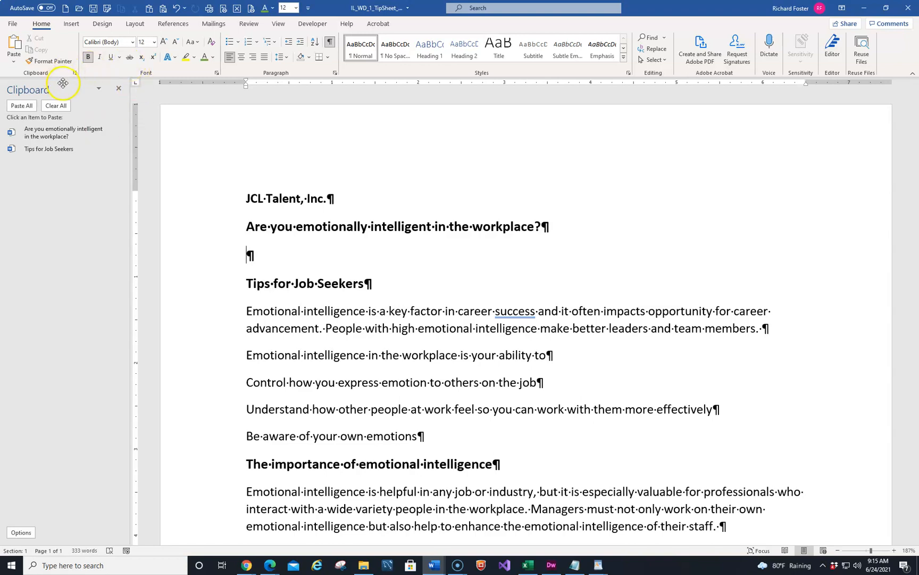
{"action": "left_click", "coordinate": [118, 88]}
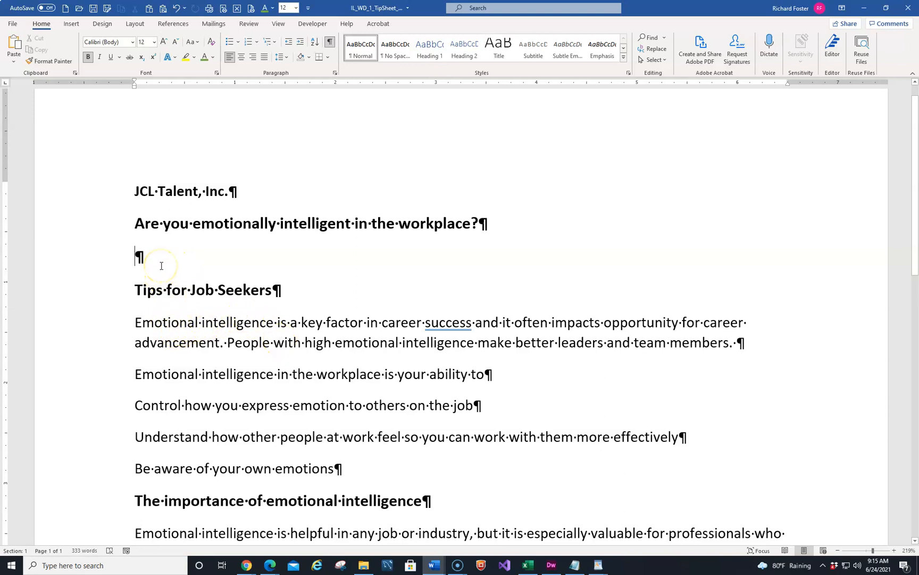
Step: Type two tabs into the empty paragraph below the question heading and delete them again, toggling formatting marks in between
{"action": "key", "text": "Tab"}
{"action": "key", "text": "Tab"}
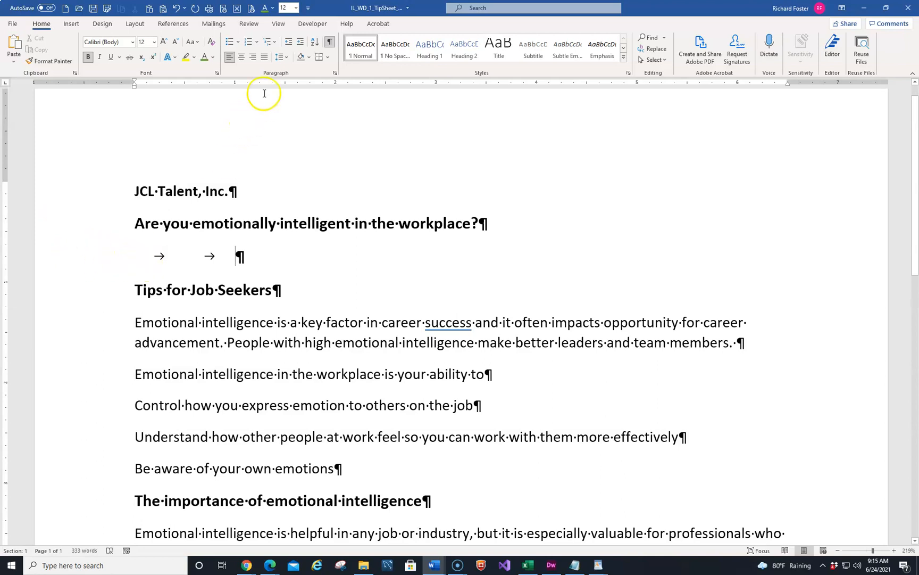
{"action": "left_click", "coordinate": [330, 45]}
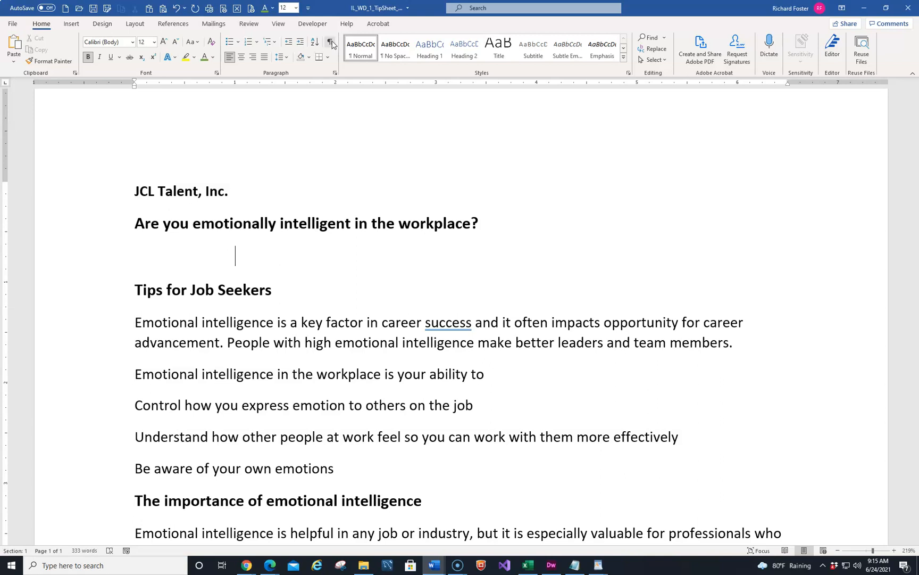
{"action": "left_click", "coordinate": [331, 43]}
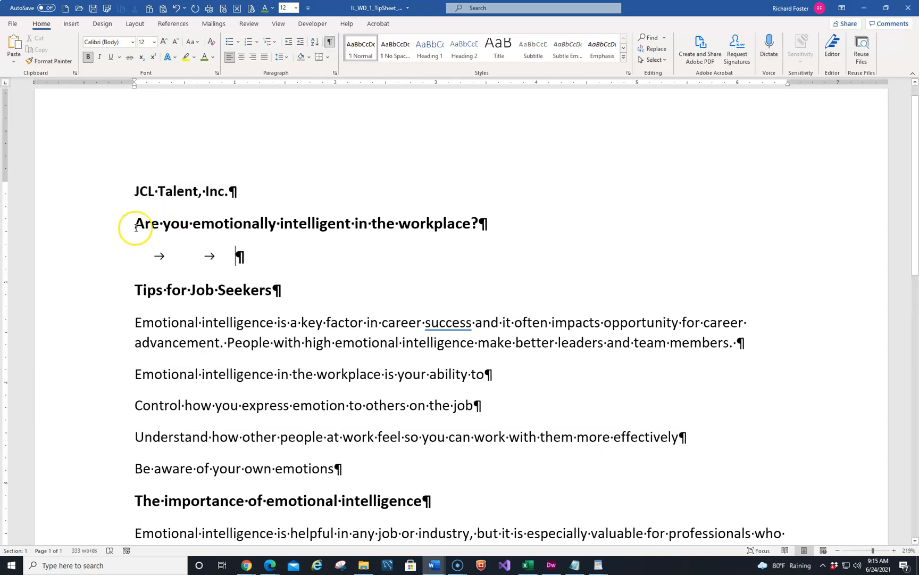
{"action": "key", "text": "BackSpace"}
{"action": "key", "text": "BackSpace"}
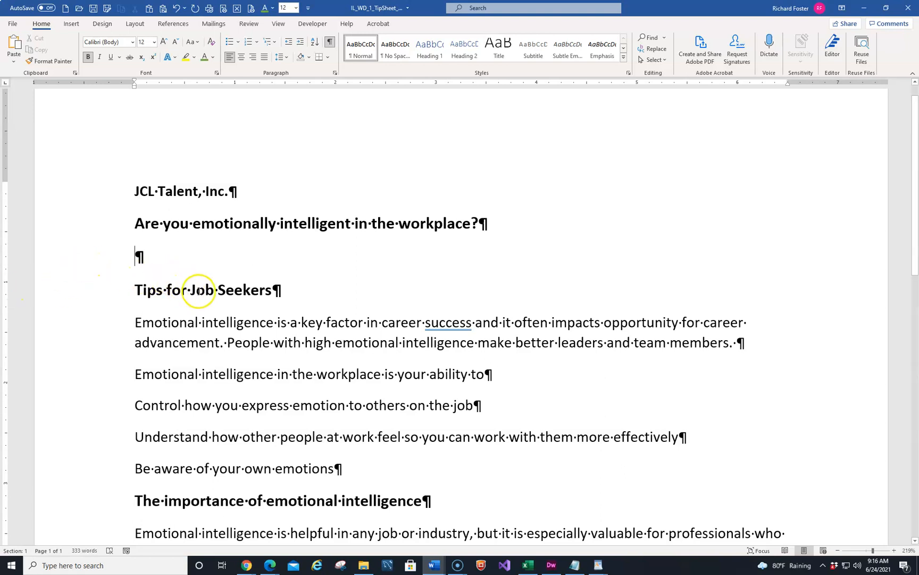
Step: Cut the Tips for Job Seekers heading and insert an empty paragraph above the question heading
{"action": "left_click", "coordinate": [73, 296]}
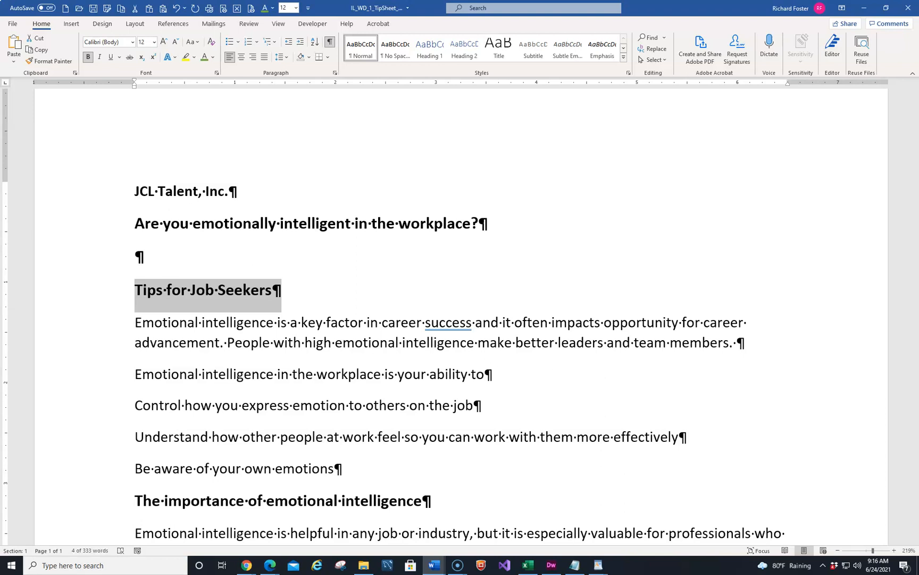
{"action": "left_click", "coordinate": [39, 38]}
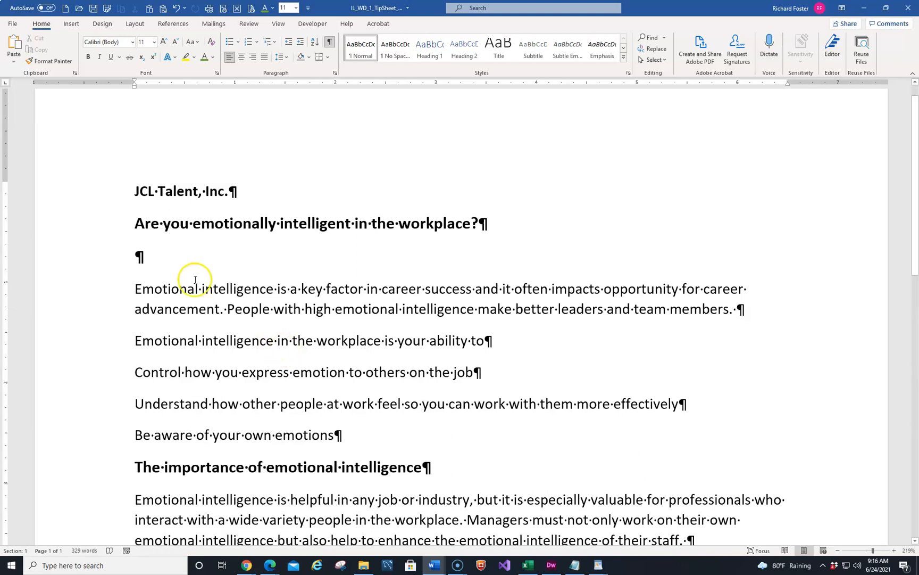
{"action": "left_click", "coordinate": [135, 223]}
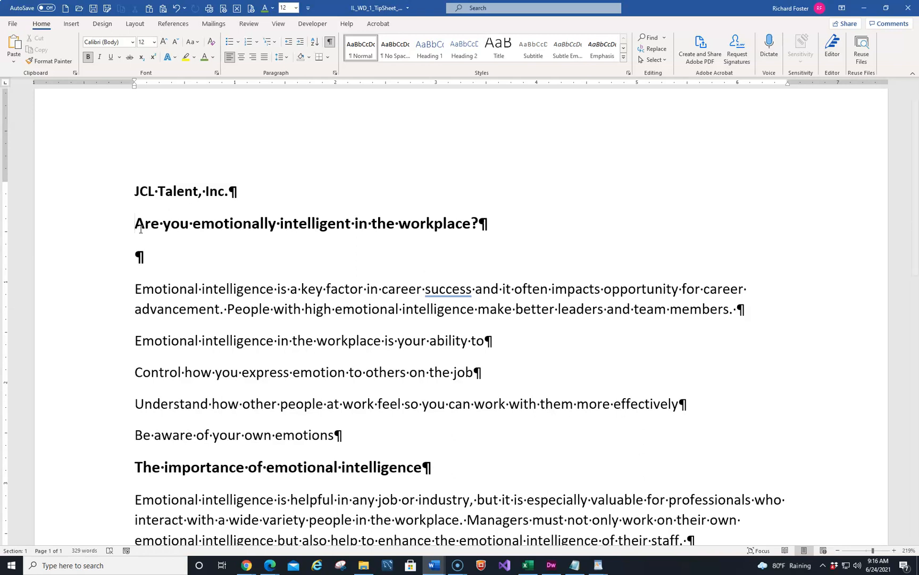
{"action": "key", "text": "Return"}
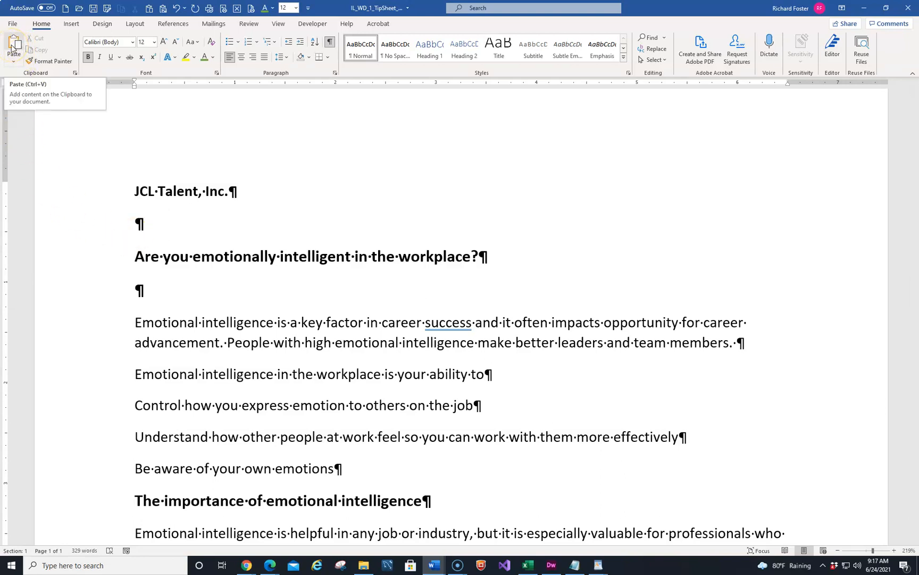
Step: Paste the Tips for Job Seekers heading into the new empty paragraph below JCL Talent, Inc
{"action": "left_click", "coordinate": [75, 73]}
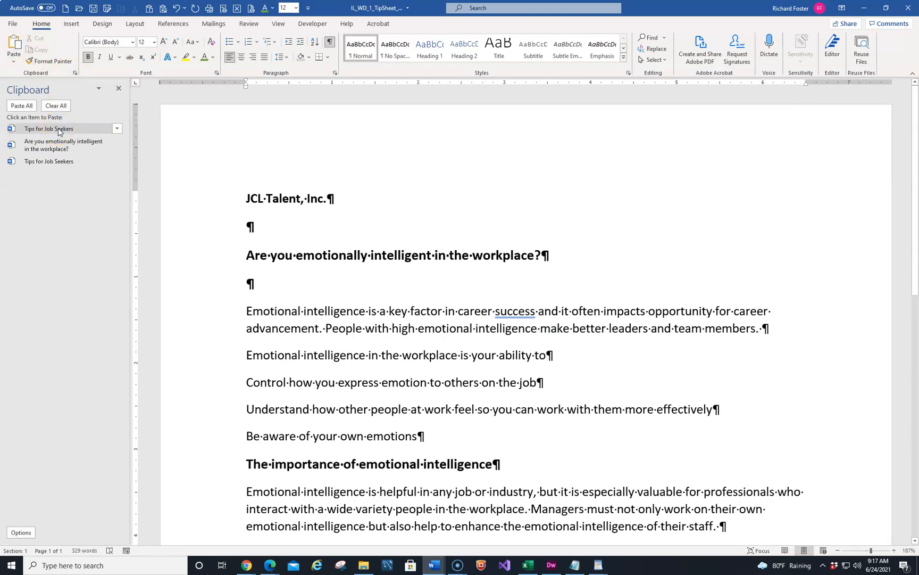
{"action": "left_click", "coordinate": [120, 89]}
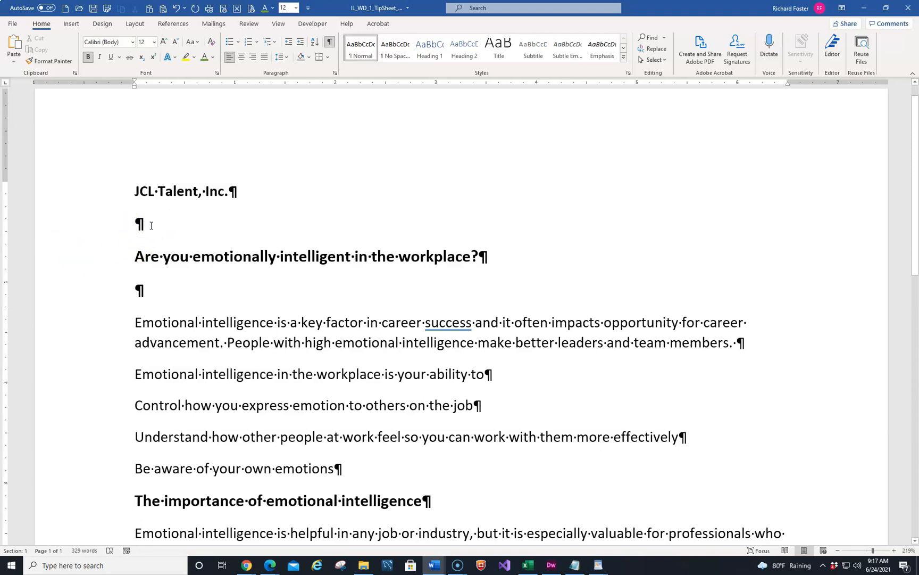
{"action": "left_click", "coordinate": [151, 225]}
{"action": "key", "text": "ctrl+v"}
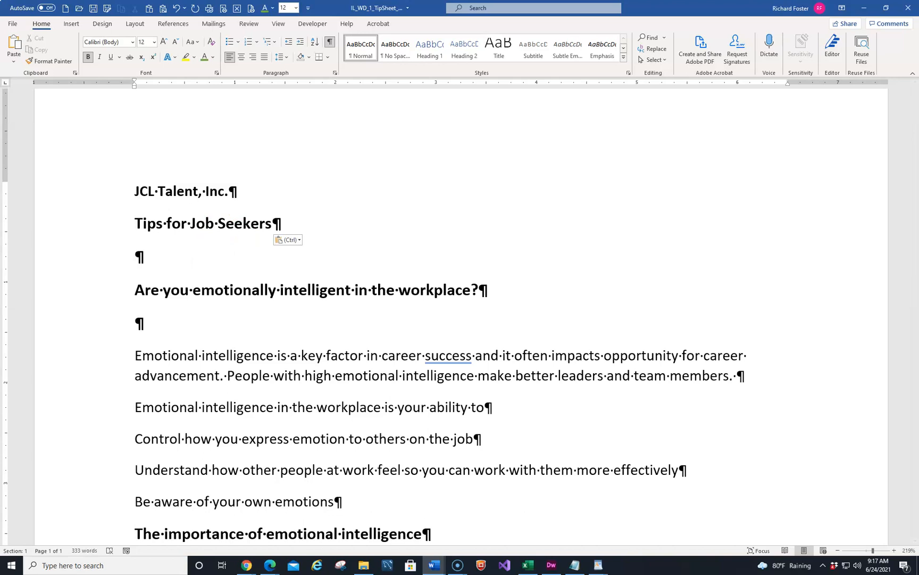
Step: Delete the empty paragraph between the question heading and the first body paragraph
{"action": "left_click_drag", "start_coordinate": [0, 56], "coordinate": [579, 144]}
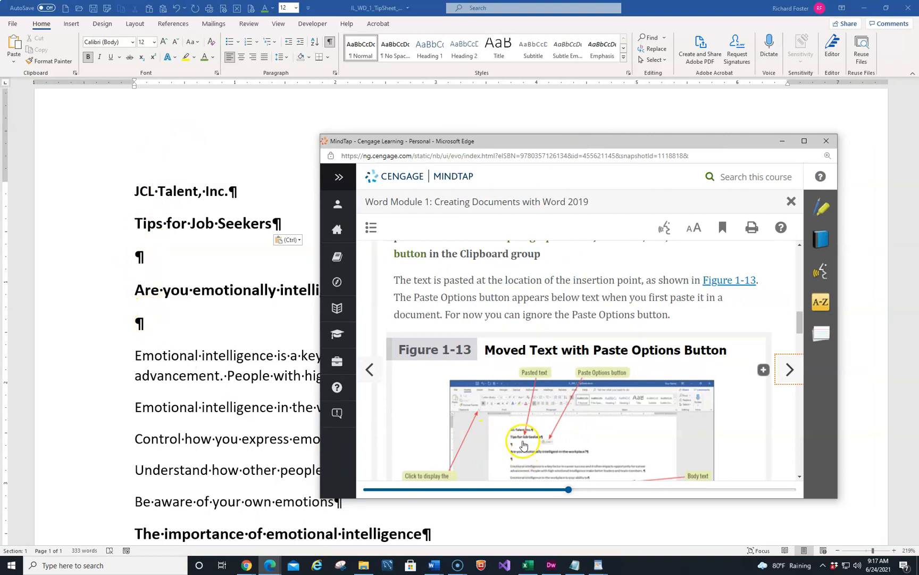
{"action": "left_click_drag", "start_coordinate": [661, 145], "coordinate": [0, 144]}
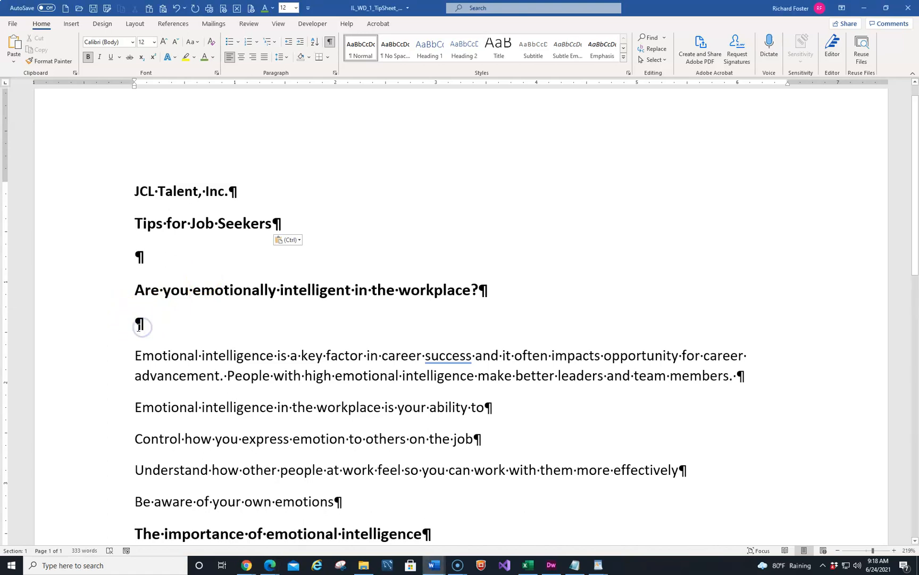
{"action": "left_click", "coordinate": [140, 343]}
{"action": "key", "text": "Delete"}
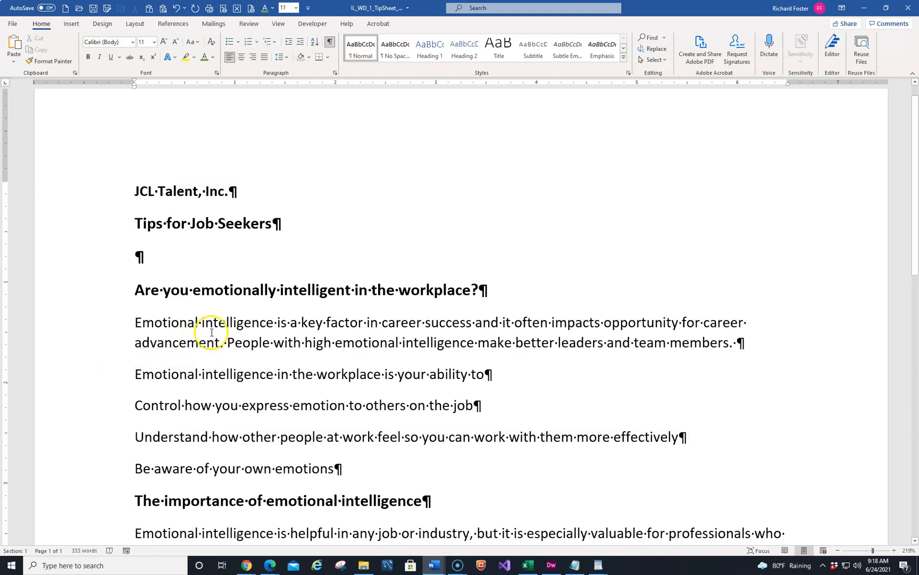
Step: Move the Be aware of your own emotions paragraph above the Control how you express emotion paragraph
{"action": "left_click", "coordinate": [62, 474]}
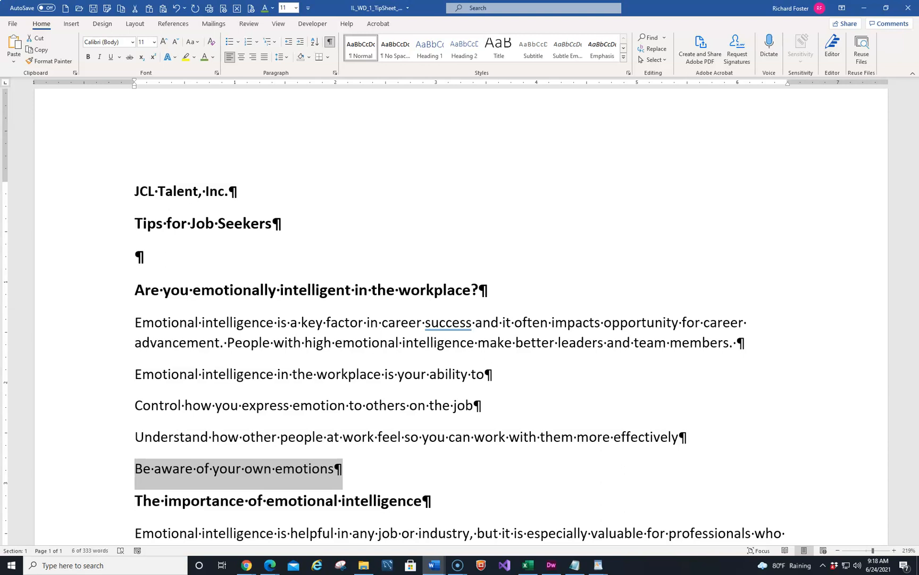
{"action": "key", "text": "shift+Left"}
{"action": "key", "text": "shift+Right"}
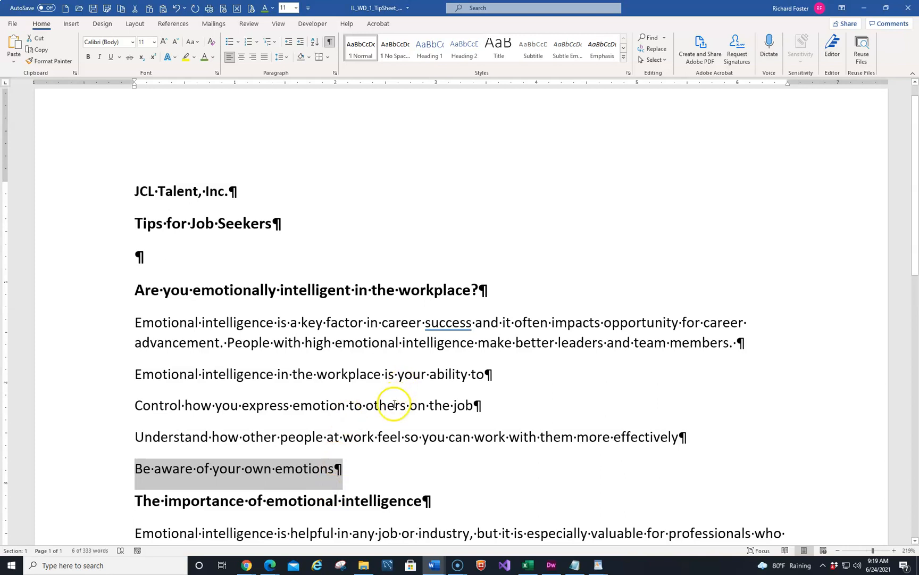
{"action": "right_click", "coordinate": [183, 475]}
{"action": "left_click_drag", "start_coordinate": [184, 475], "coordinate": [133, 422]}
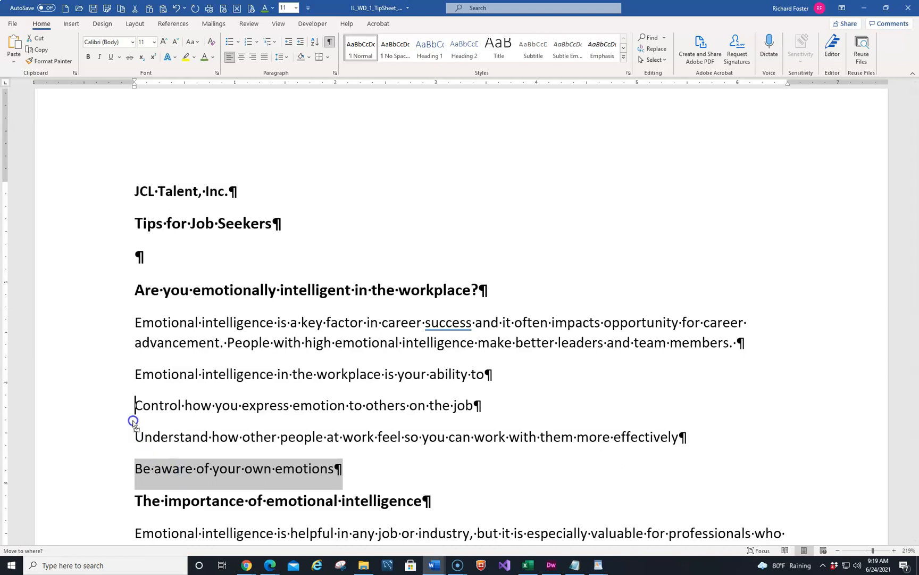
{"action": "left_click_drag", "start_coordinate": [133, 421], "coordinate": [133, 421]}
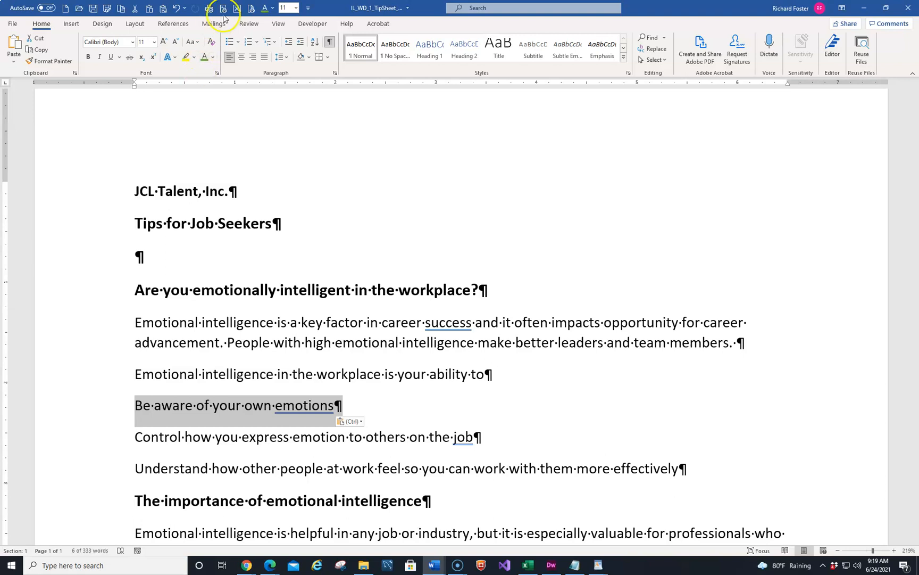
Step: Undo the paragraph move and redo it
{"action": "left_click", "coordinate": [179, 9]}
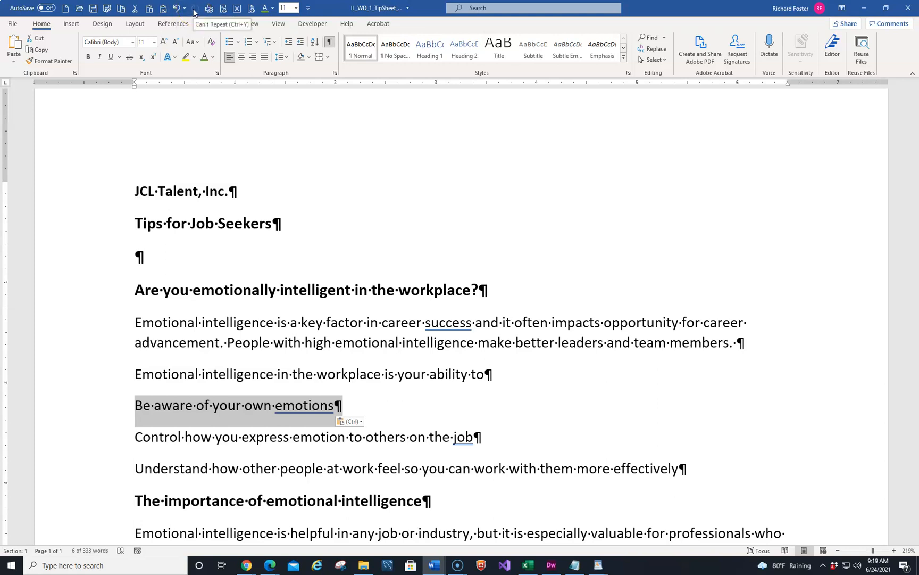
{"action": "left_click", "coordinate": [179, 11]}
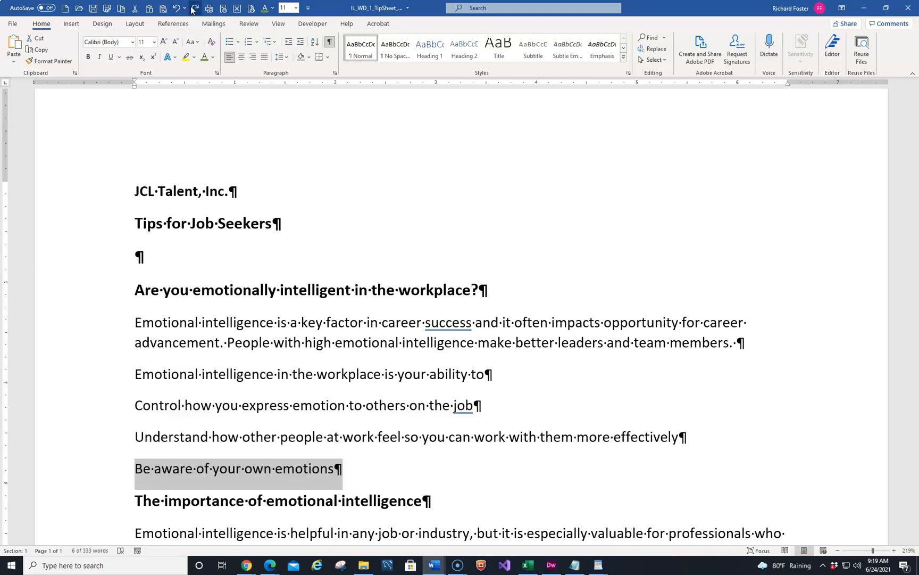
{"action": "left_click", "coordinate": [194, 8]}
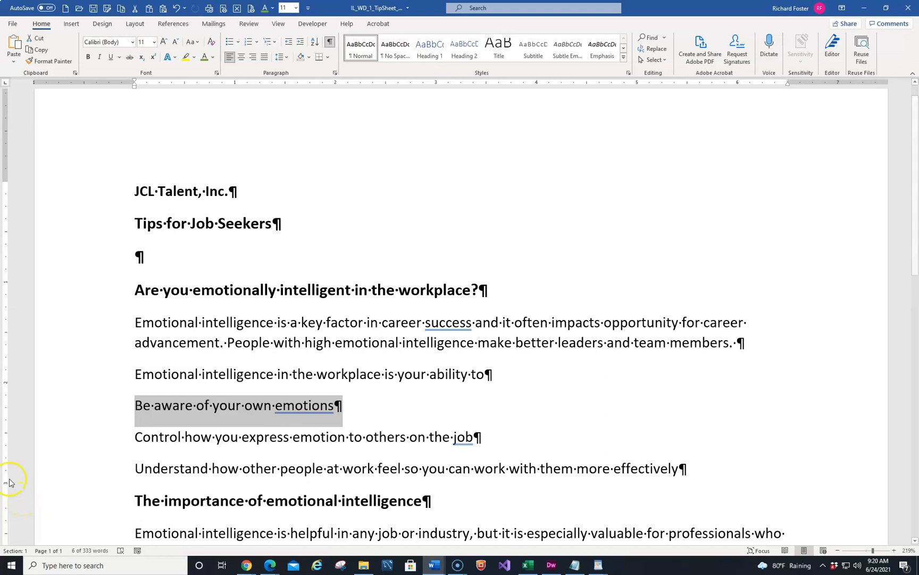
Step: Apply yellow highlighting to the moved paragraph and undo it
{"action": "left_click", "coordinate": [184, 57]}
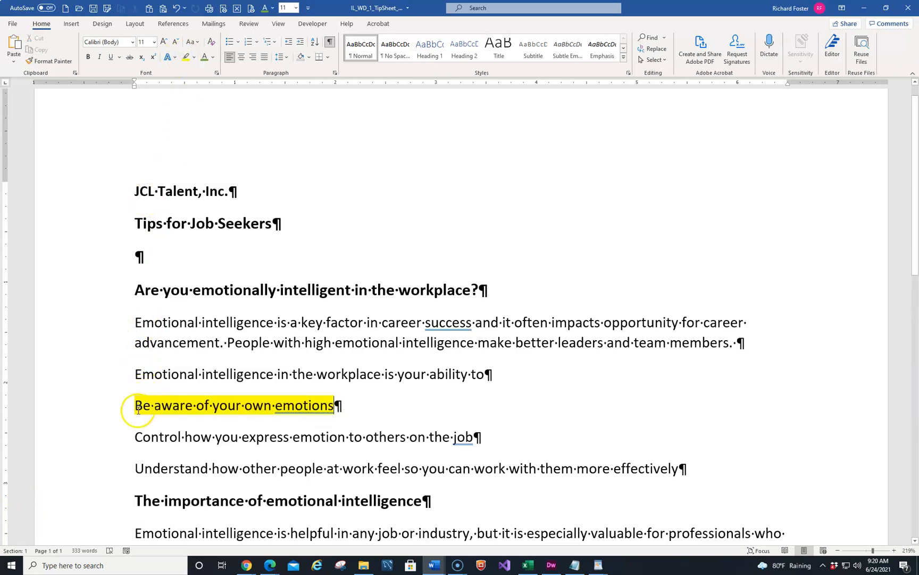
{"action": "left_click", "coordinate": [176, 8]}
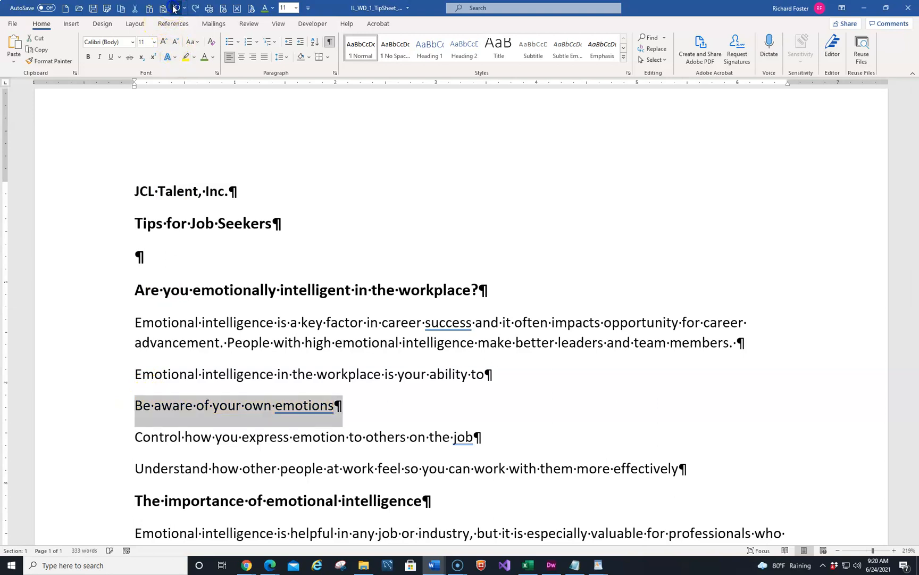
Step: Apply green highlighting to the word Emotional in the ability paragraph and undo it
{"action": "left_click", "coordinate": [172, 373]}
{"action": "left_click", "coordinate": [136, 373]}
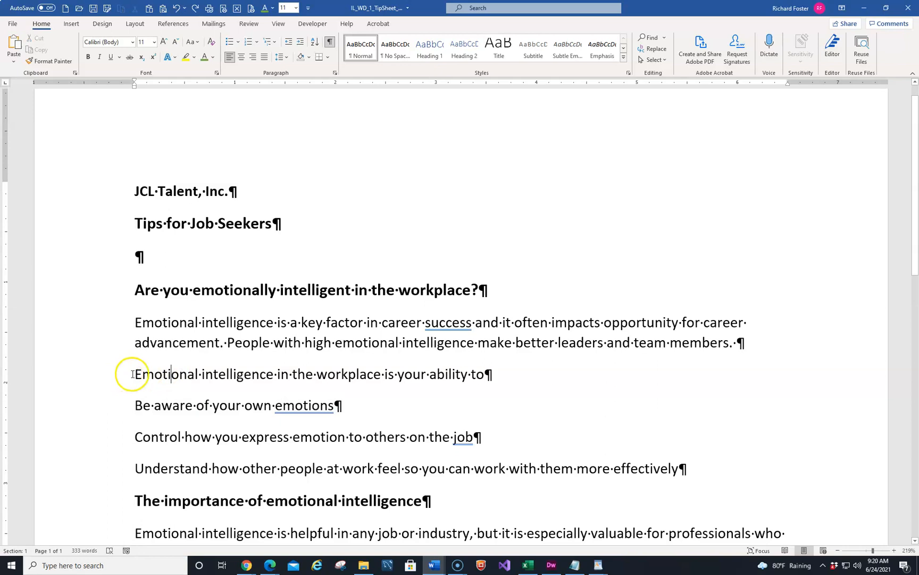
{"action": "left_click", "coordinate": [194, 57]}
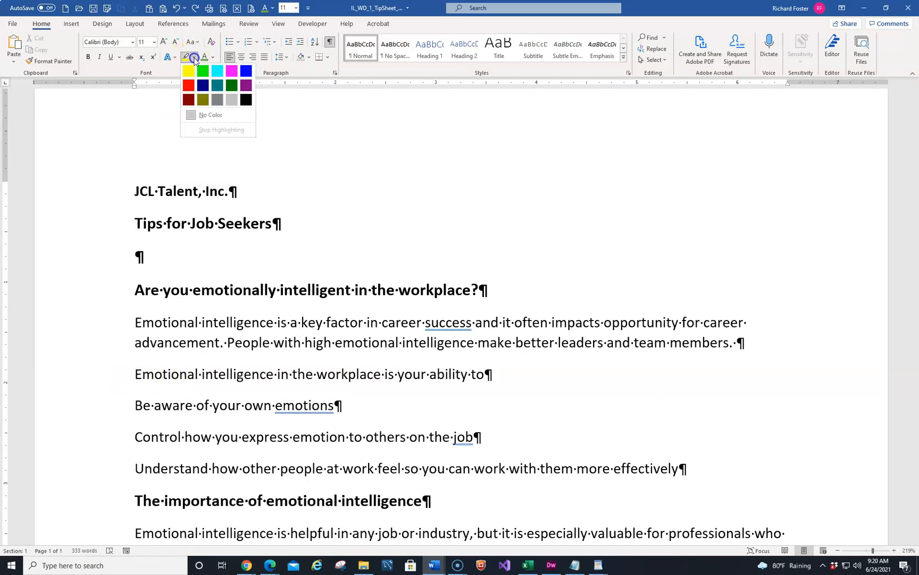
{"action": "left_click", "coordinate": [202, 72]}
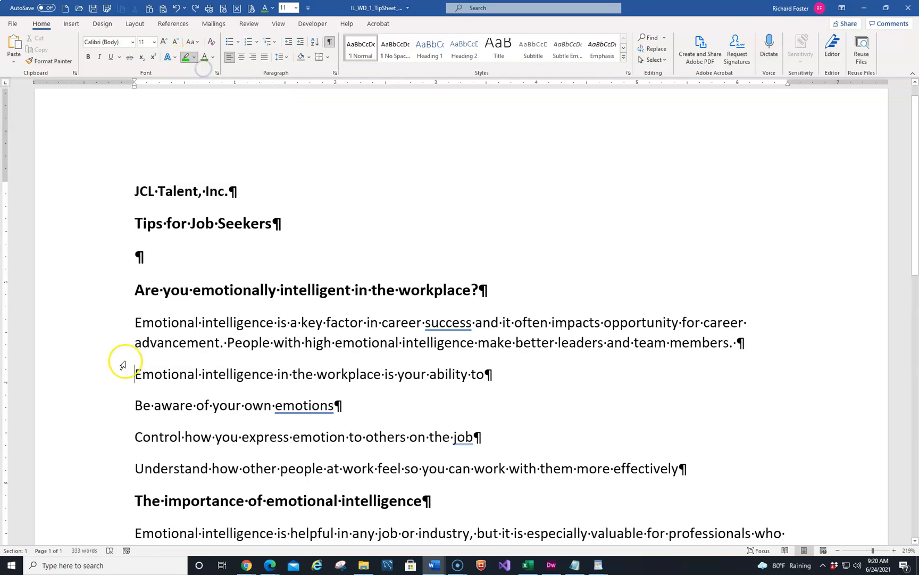
{"action": "left_click_drag", "start_coordinate": [132, 372], "coordinate": [199, 371]}
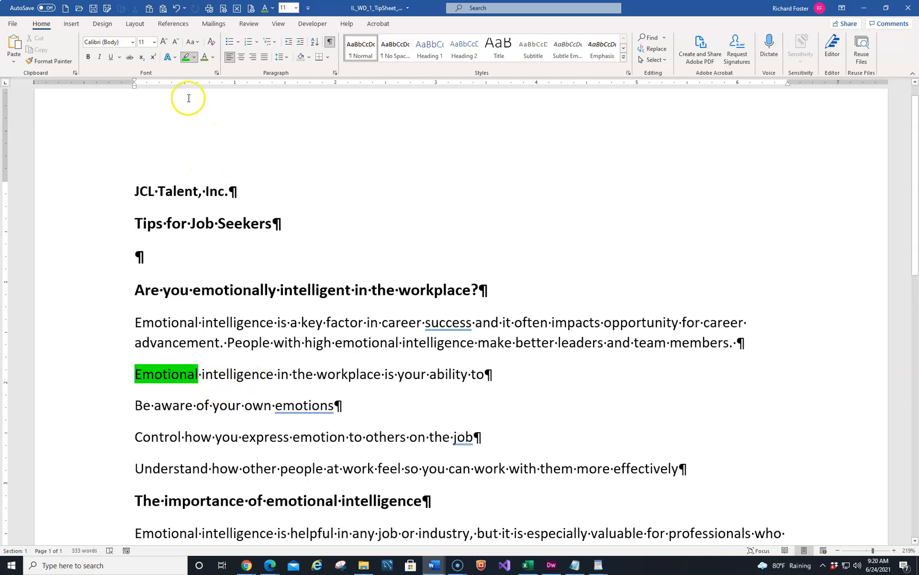
{"action": "left_click", "coordinate": [188, 59]}
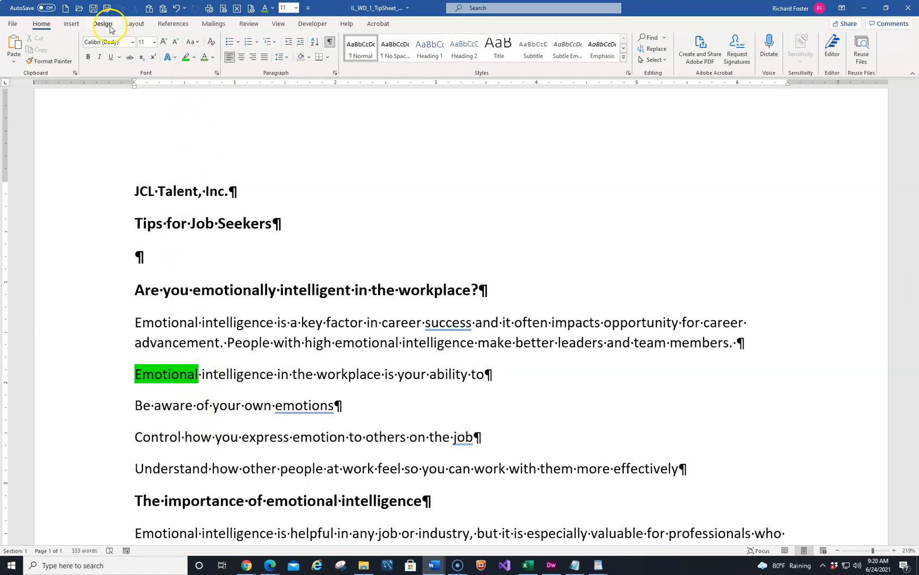
{"action": "left_click", "coordinate": [176, 8]}
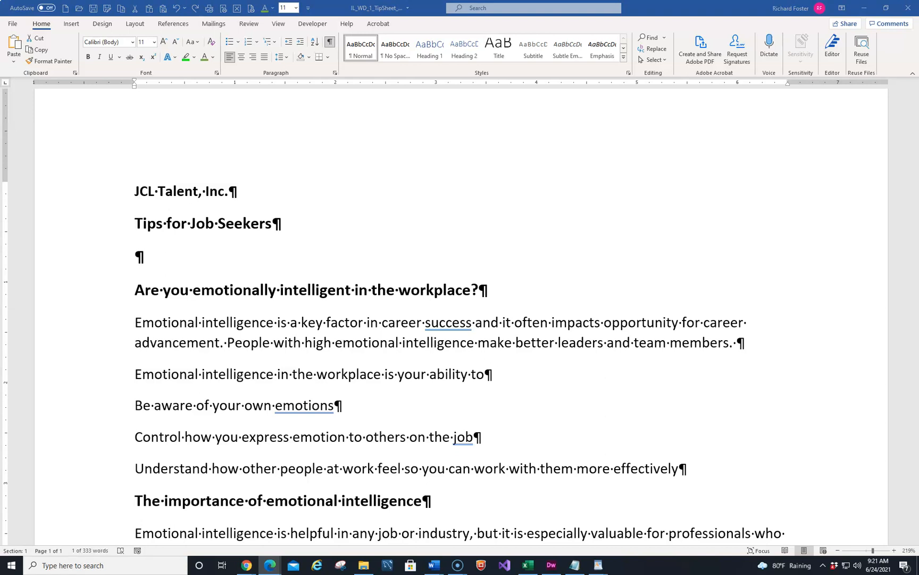
Step: Copy the words more detailed from the For more detailed information heading
{"action": "key", "text": "alt+Tab"}
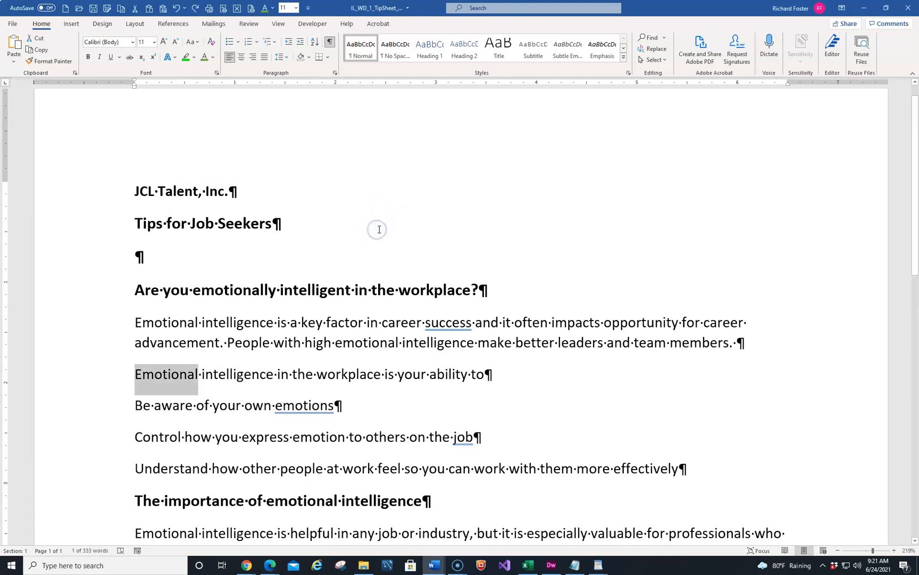
{"action": "key", "text": "ctrl+End"}
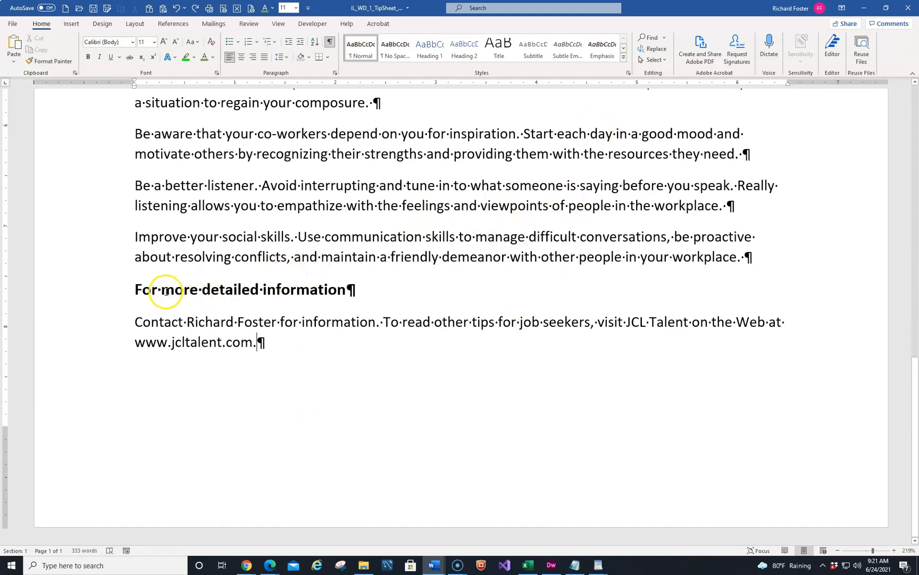
{"action": "left_click_drag", "start_coordinate": [160, 292], "coordinate": [236, 291]}
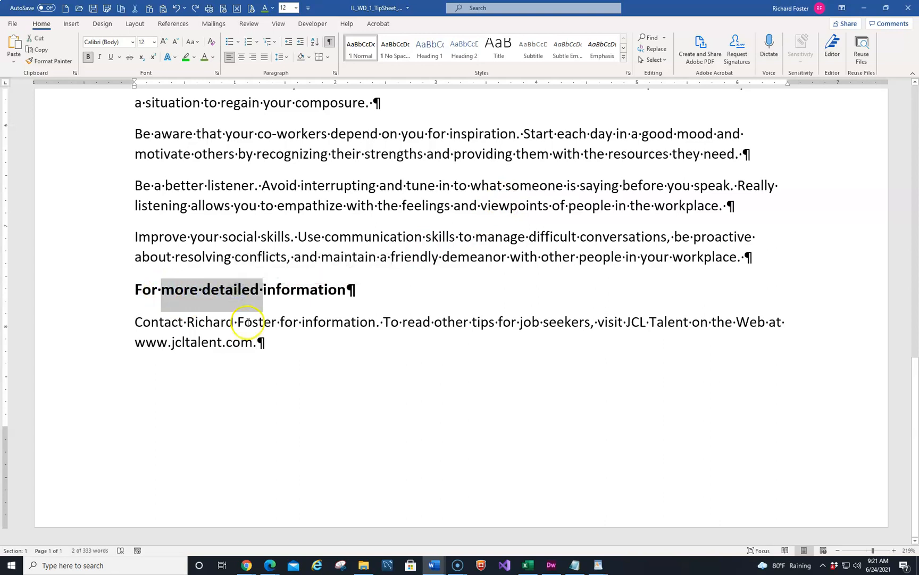
{"action": "left_click", "coordinate": [287, 376]}
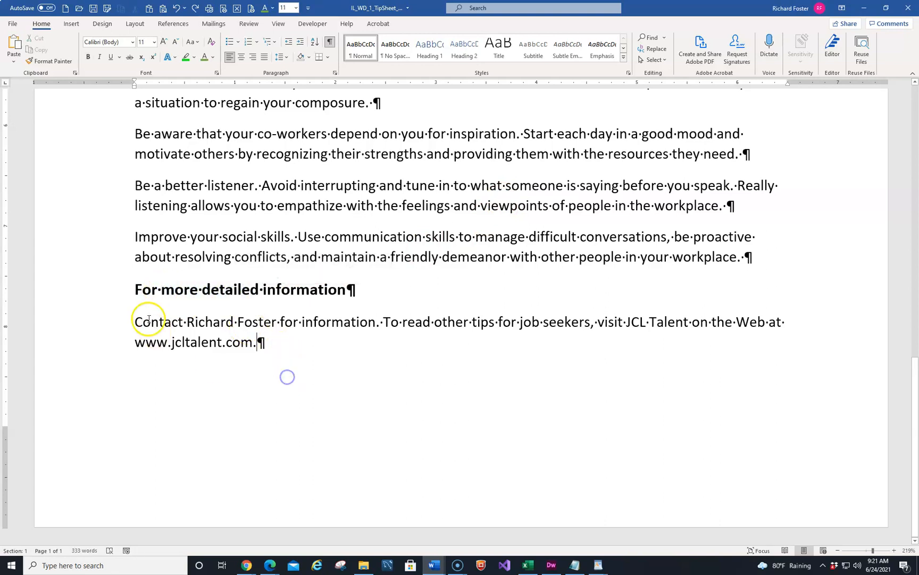
{"action": "left_click", "coordinate": [159, 291]}
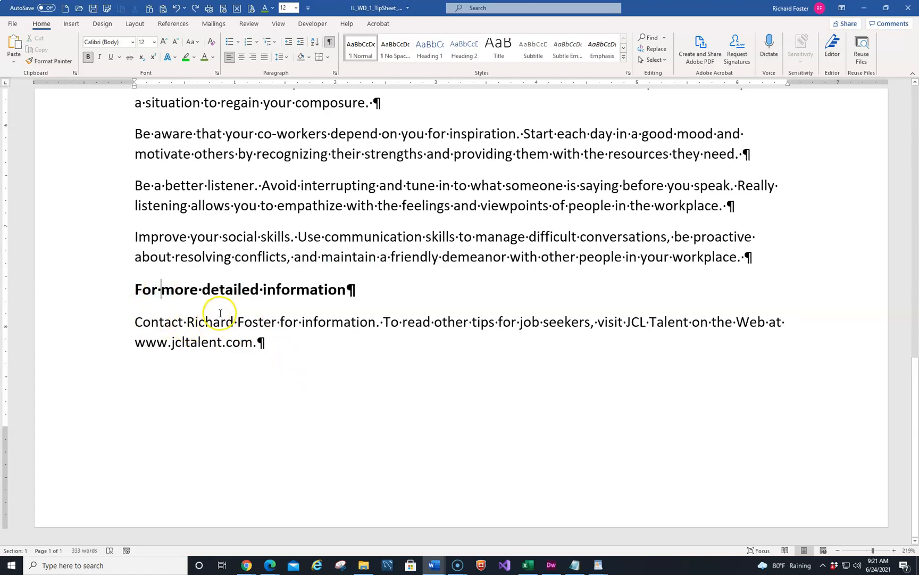
{"action": "left_click", "coordinate": [260, 291], "text": "shift"}
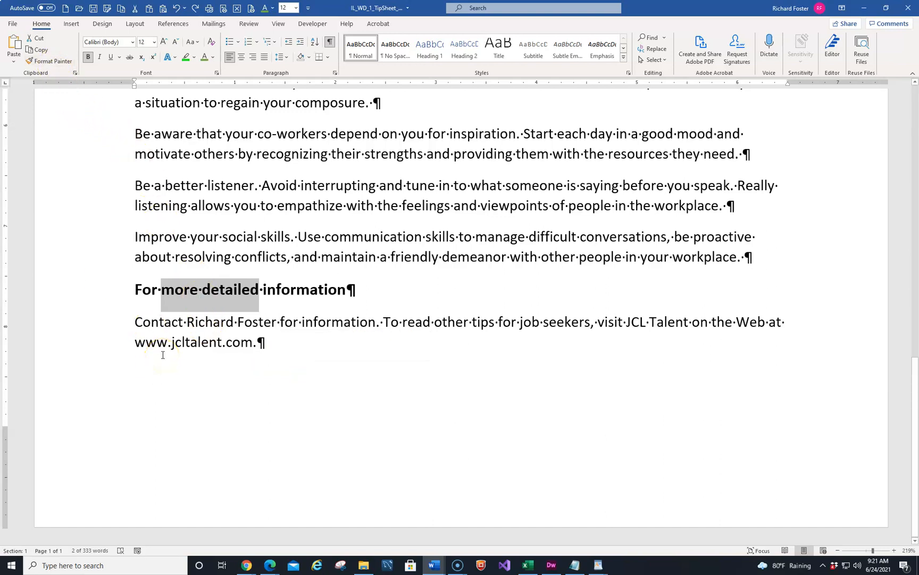
{"action": "key", "text": "ctrl+c"}
Step: Paste more detailed after for in the Contact paragraph, keeping text only
{"action": "left_click", "coordinate": [302, 322]}
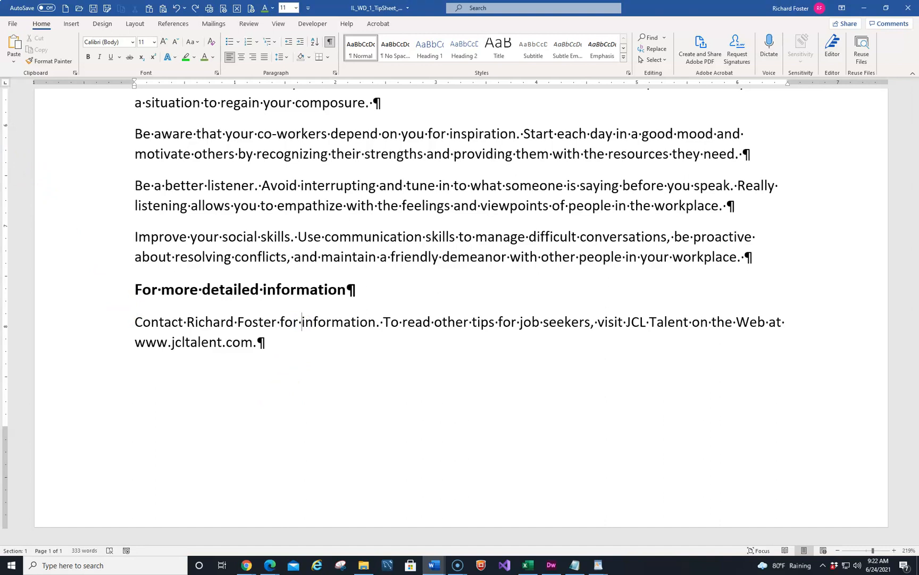
{"action": "left_click", "coordinate": [13, 47]}
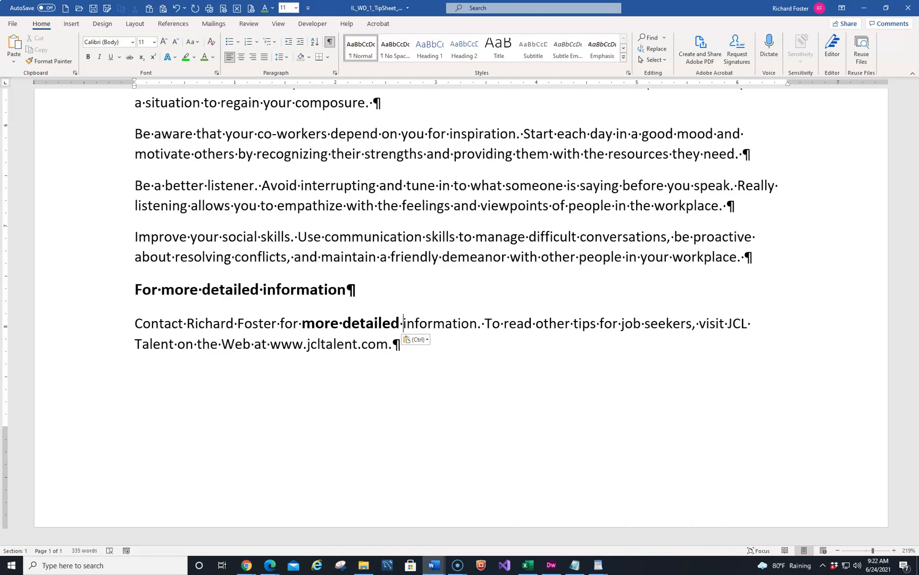
{"action": "left_click", "coordinate": [428, 340]}
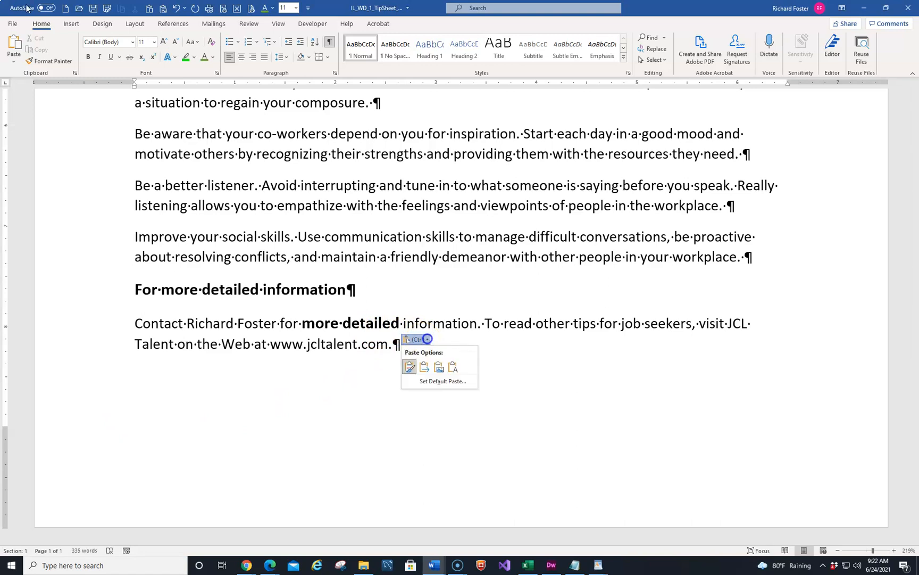
{"action": "left_click", "coordinate": [421, 368]}
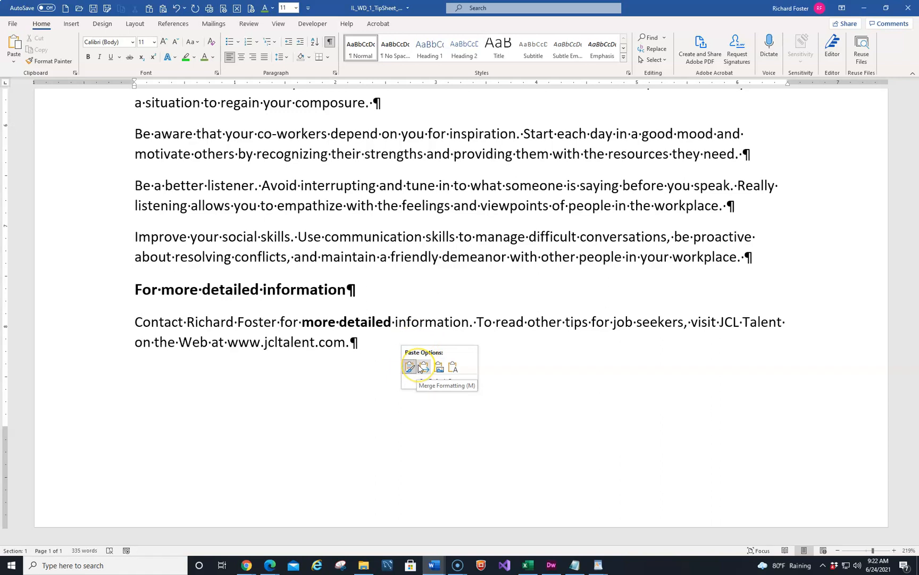
{"action": "left_click", "coordinate": [439, 367]}
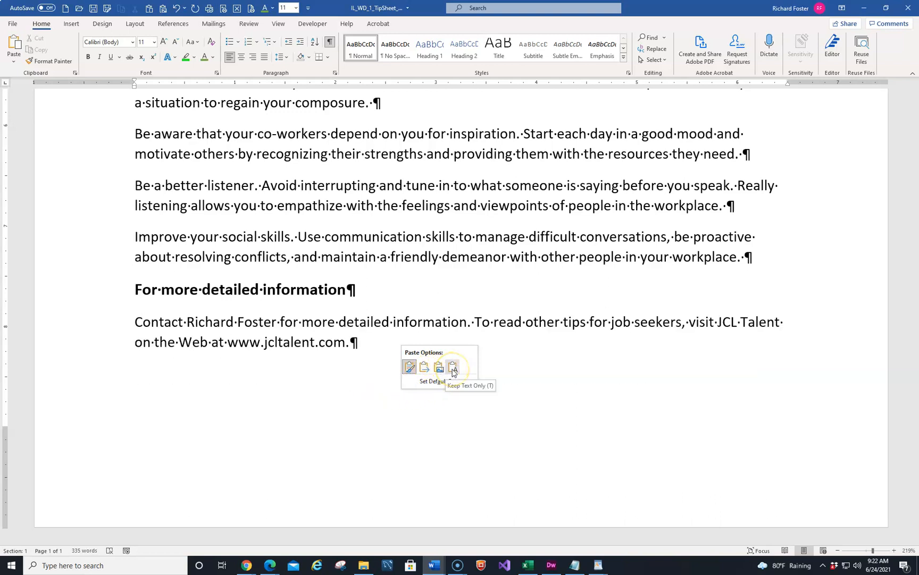
{"action": "left_click", "coordinate": [452, 368]}
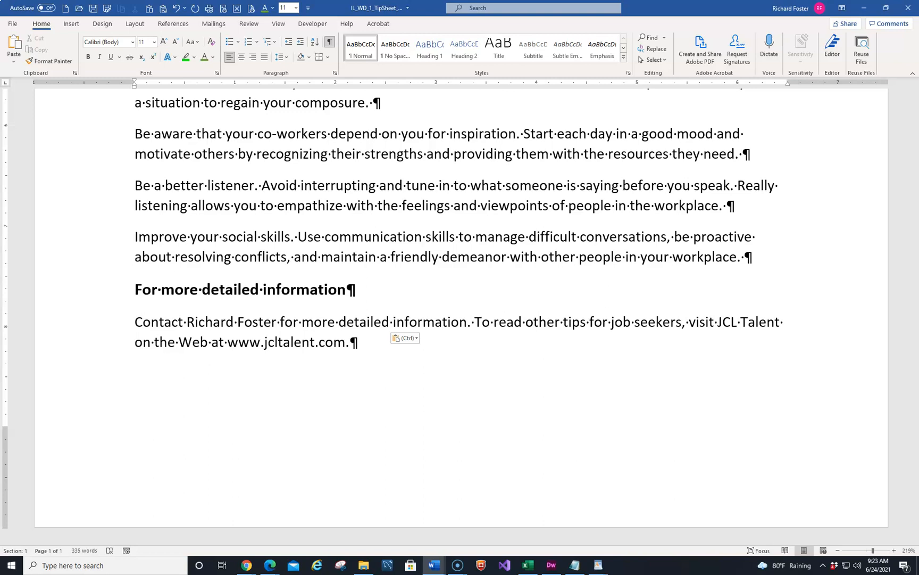
Step: Apply the Berlin Sans FB Demi font to the Tips for Job Seekers heading
{"action": "key", "text": "alt+Tab"}
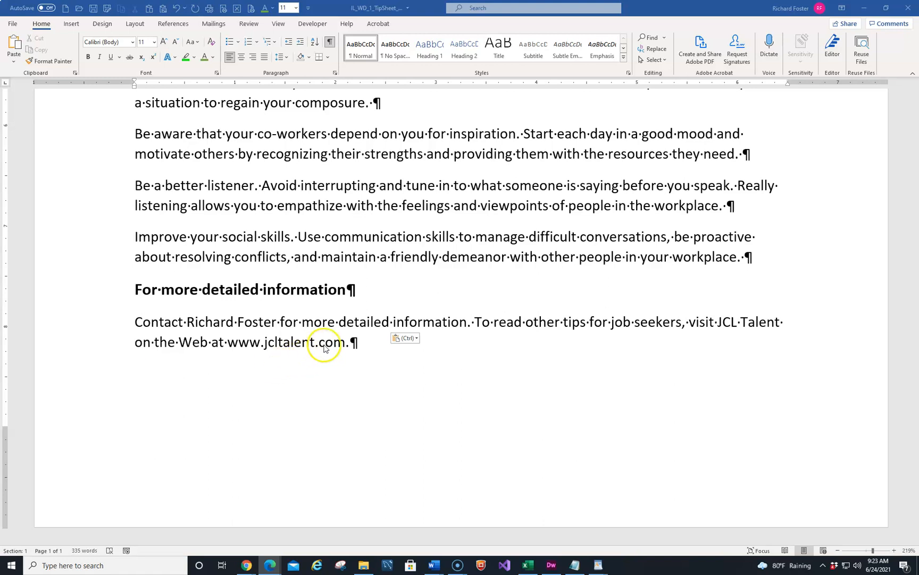
{"action": "left_click", "coordinate": [345, 267]}
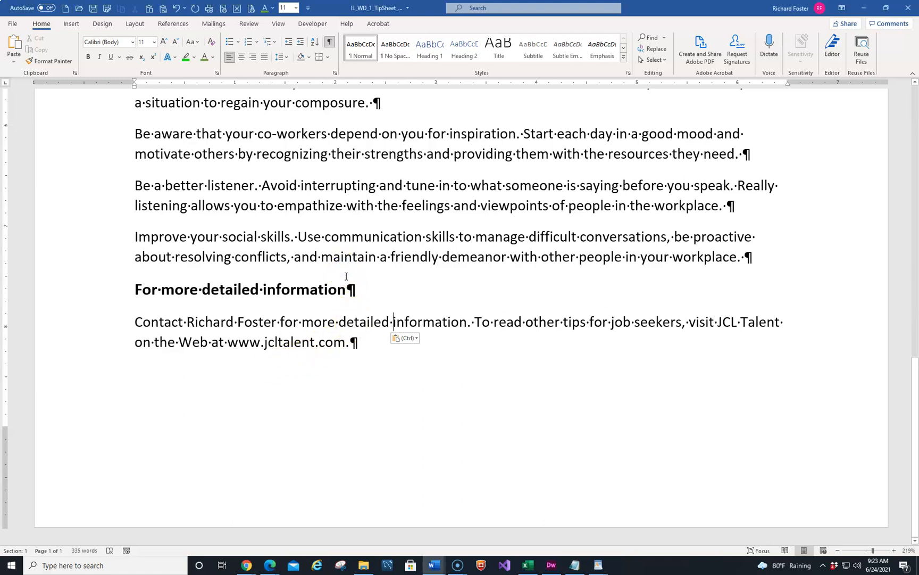
{"action": "key", "text": "ctrl+Home"}
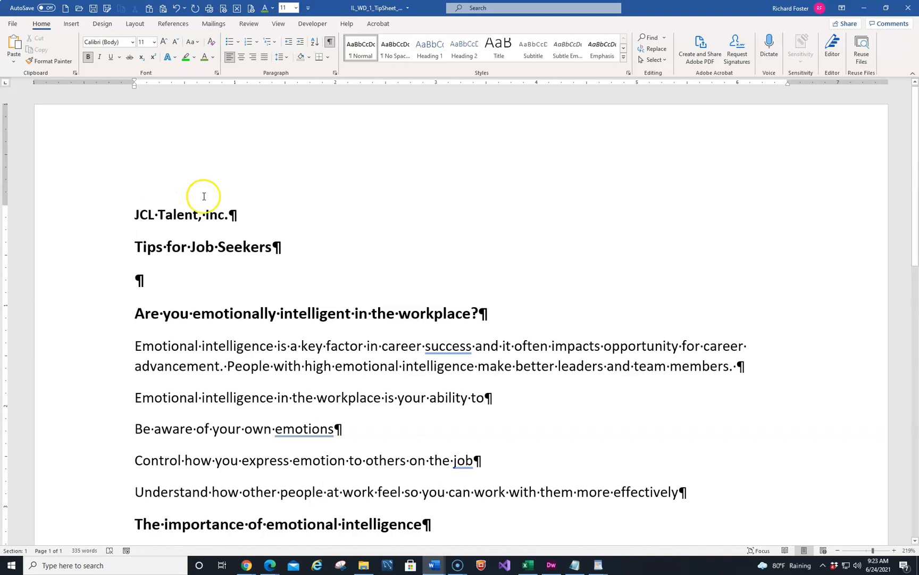
{"action": "left_click", "coordinate": [58, 256]}
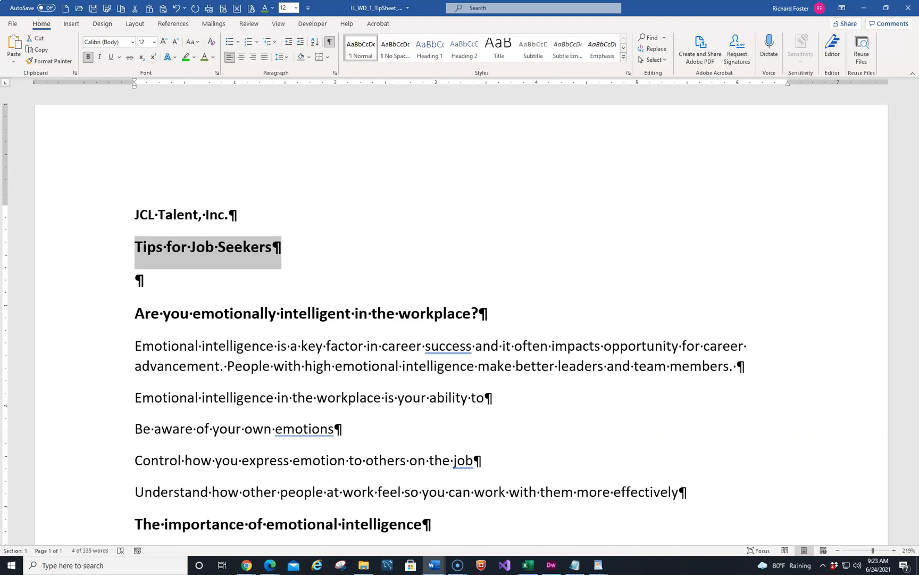
{"action": "left_click", "coordinate": [132, 42]}
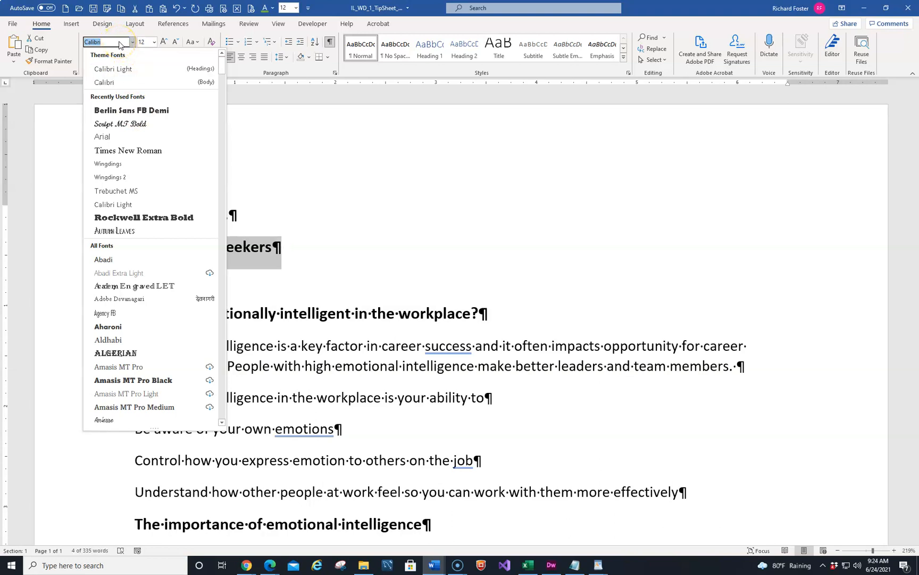
{"action": "key", "text": "Down"}
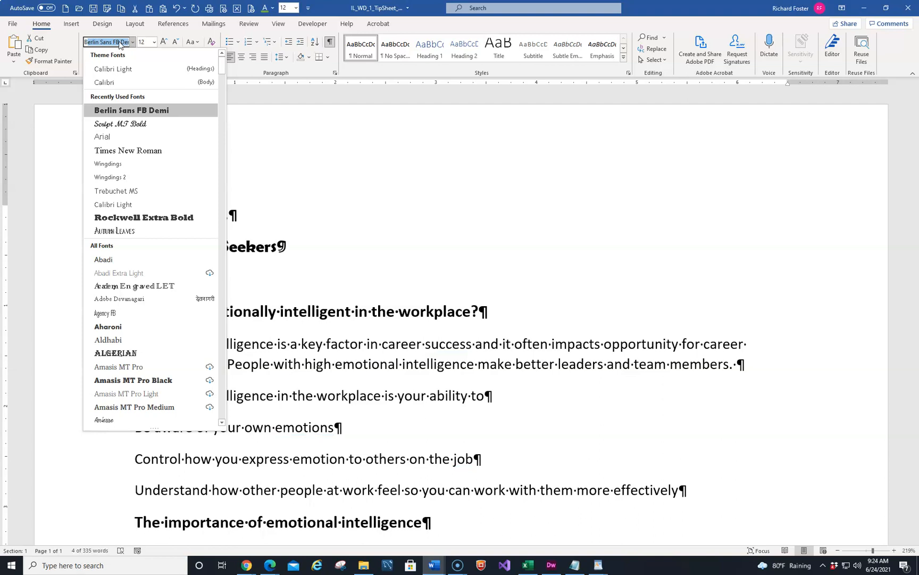
{"action": "key", "text": "Return"}
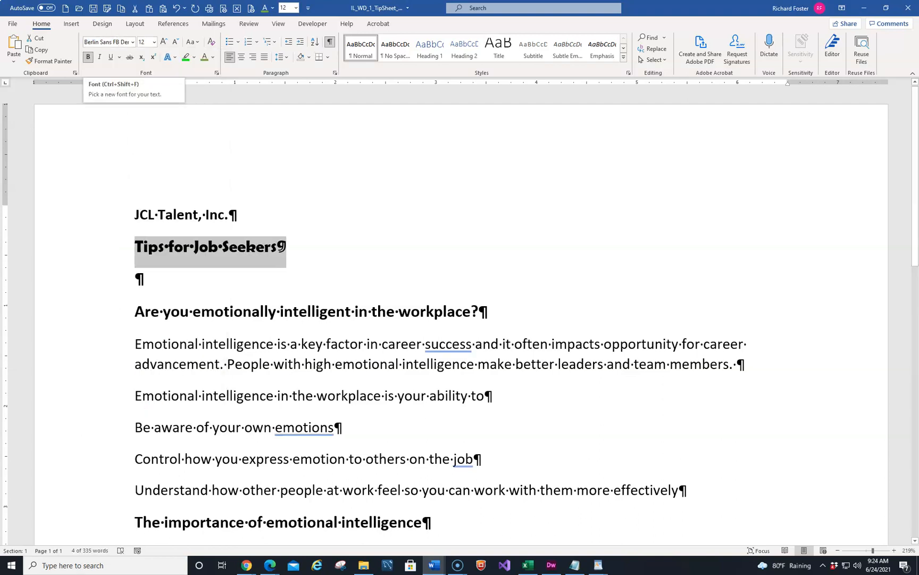
Step: Set the Tips for Job Seekers heading's font size to 18
{"action": "left_click", "coordinate": [133, 41]}
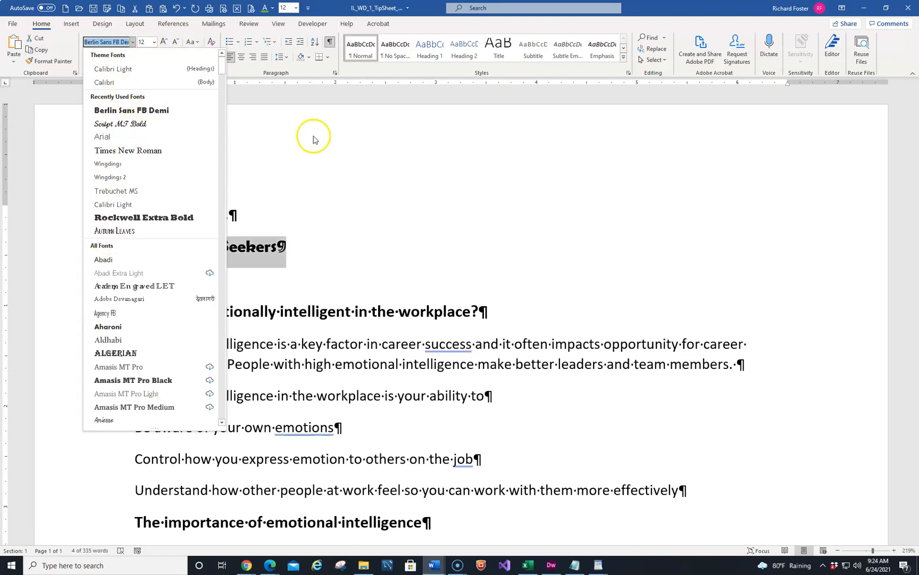
{"action": "key", "text": "alt+Tab"}
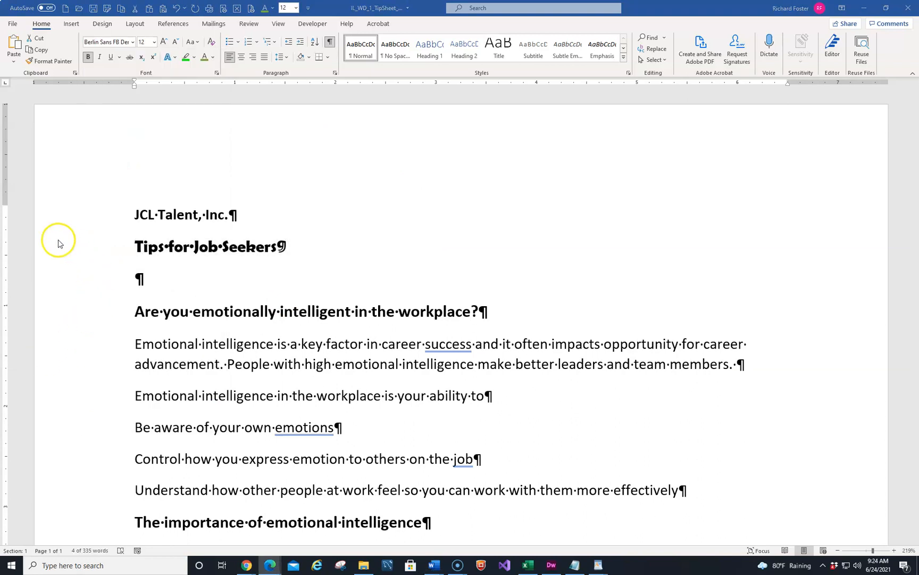
{"action": "left_click", "coordinate": [153, 42]}
{"action": "left_click", "coordinate": [154, 43]}
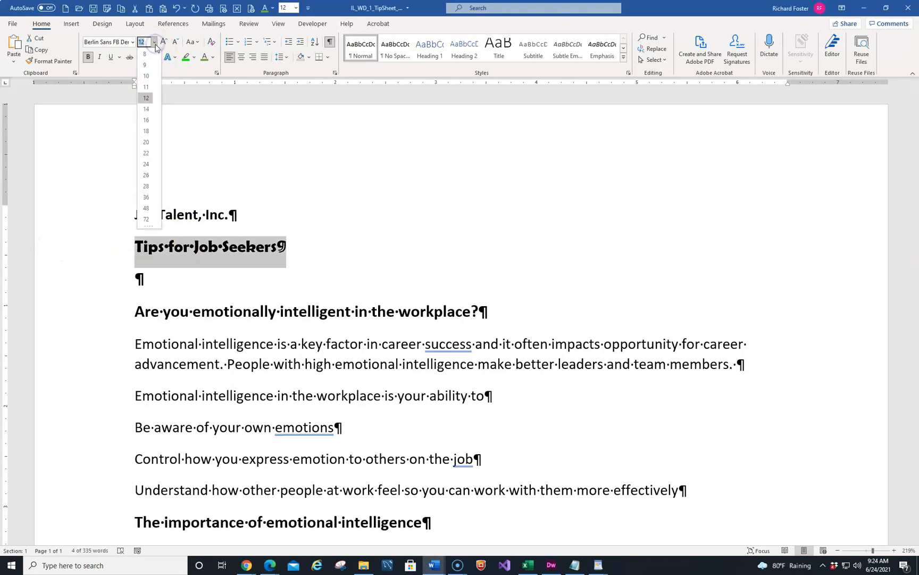
{"action": "left_click", "coordinate": [145, 131]}
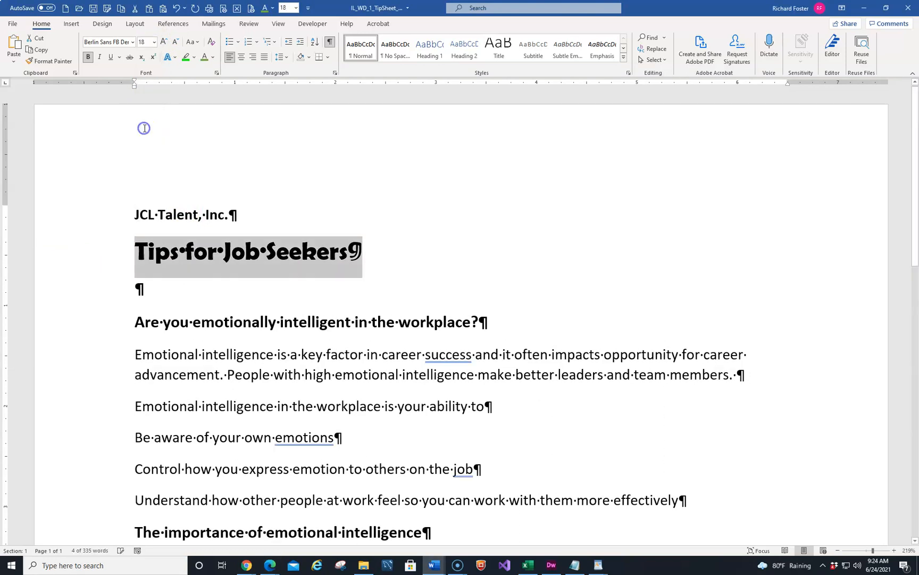
{"action": "left_click", "coordinate": [190, 299]}
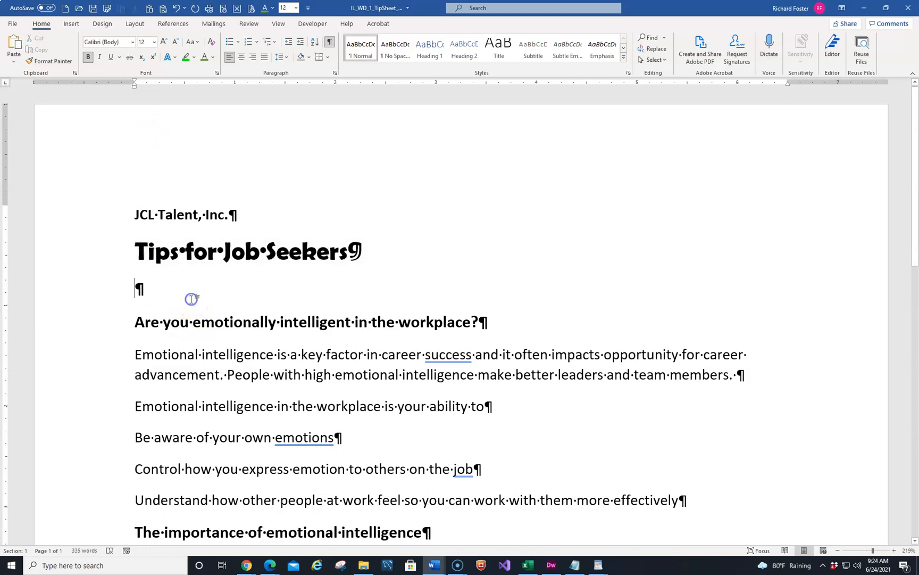
{"action": "left_click", "coordinate": [155, 42]}
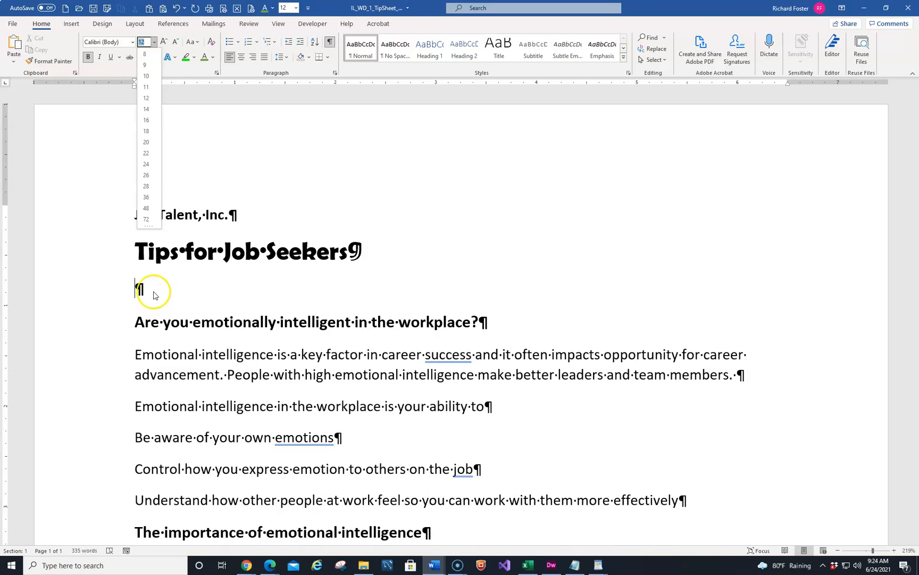
{"action": "left_click", "coordinate": [250, 323]}
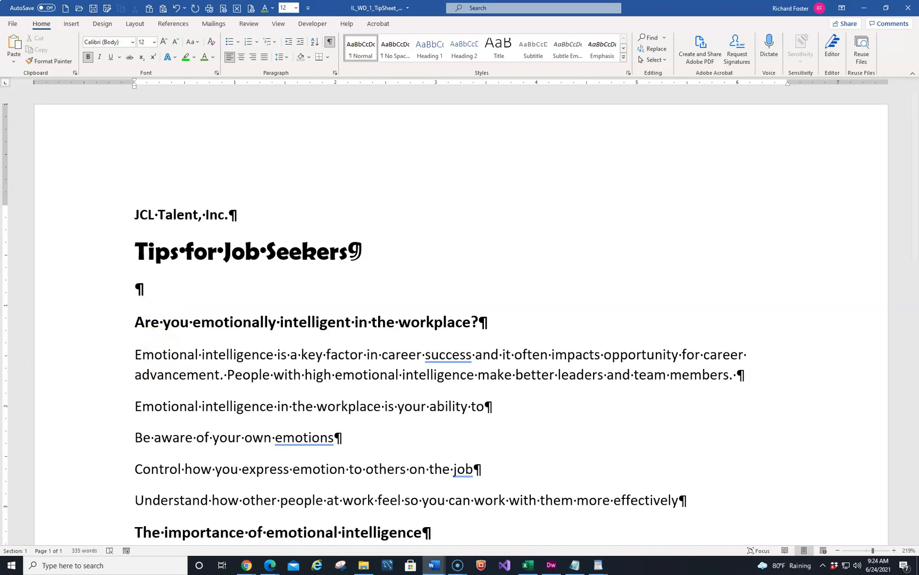
{"action": "left_click", "coordinate": [200, 254]}
Step: Apply the Berlin Sans FB Demi font to the Are you emotionally intelligent in the workplace? heading
{"action": "left_click", "coordinate": [59, 326]}
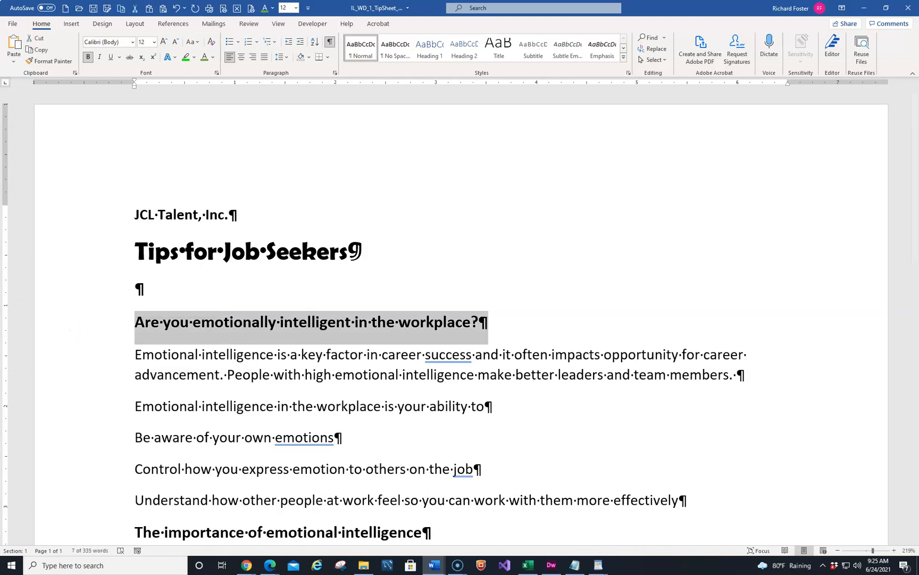
{"action": "left_click", "coordinate": [131, 42]}
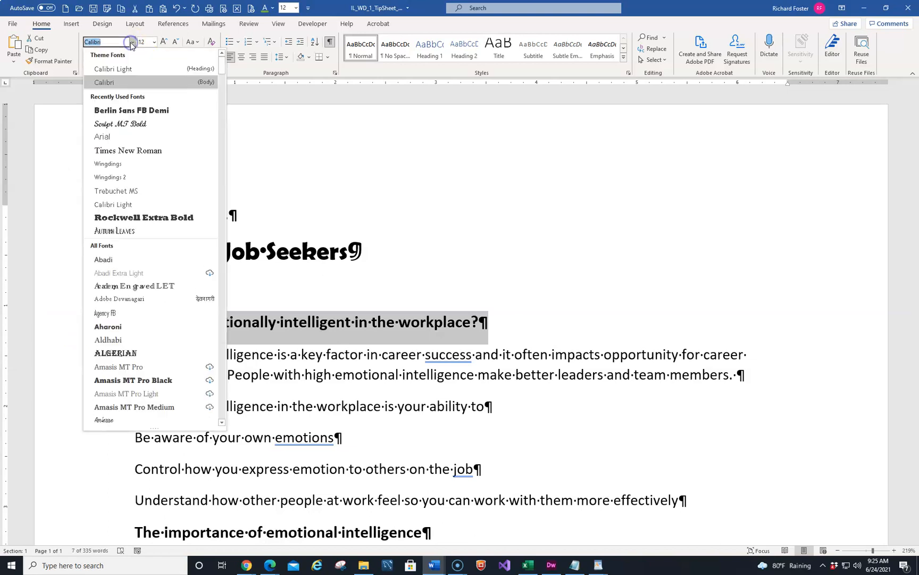
{"action": "left_click", "coordinate": [125, 113]}
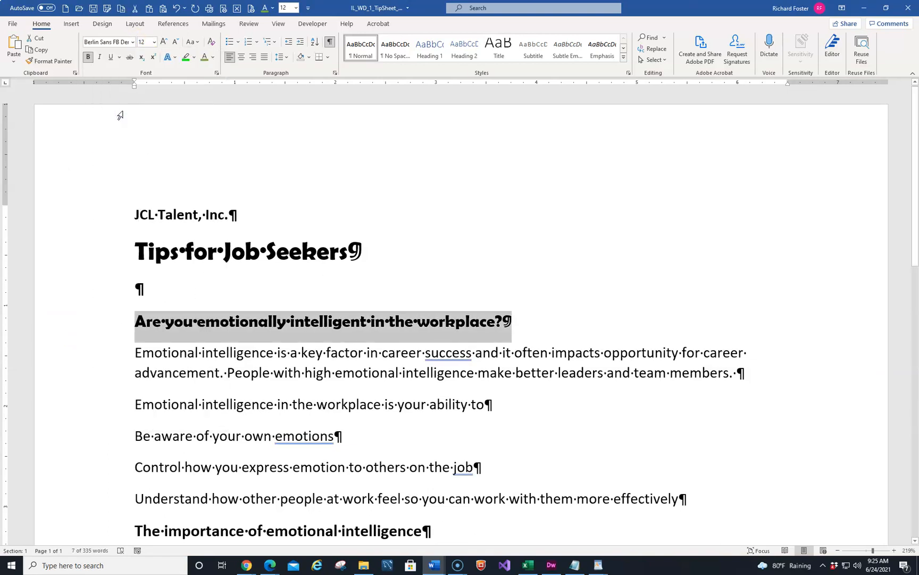
Step: Set the Are you emotionally intelligent in the workplace? heading's font size to 22
{"action": "left_click", "coordinate": [154, 42]}
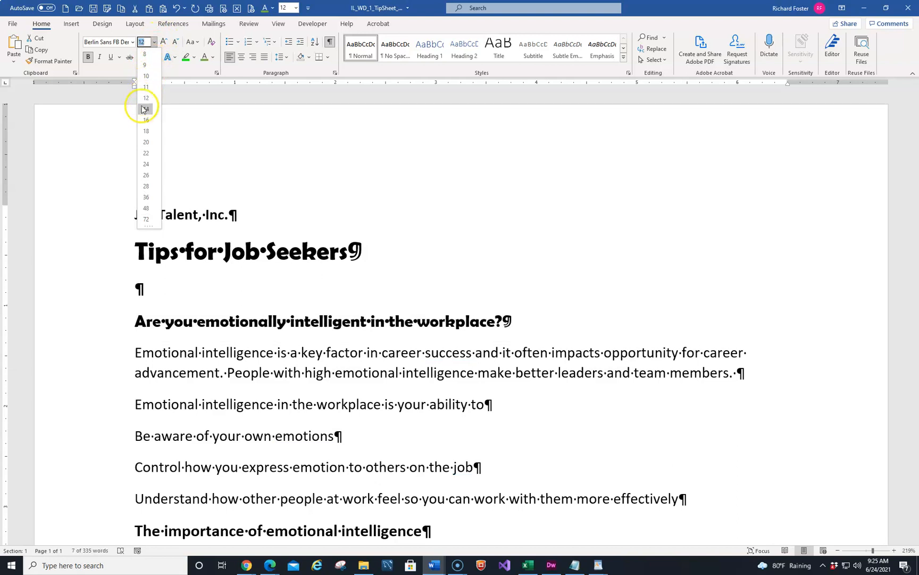
{"action": "left_click", "coordinate": [145, 143]}
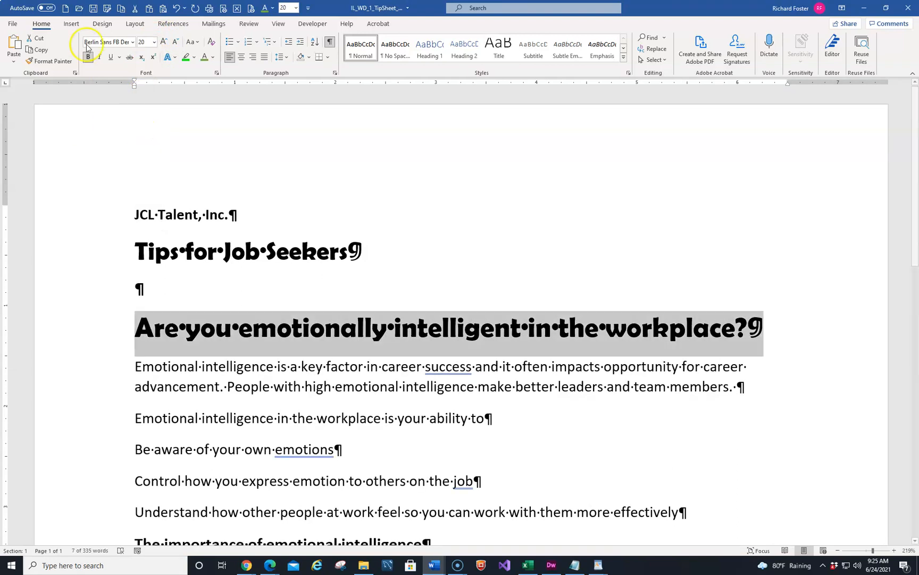
{"action": "left_click", "coordinate": [154, 41]}
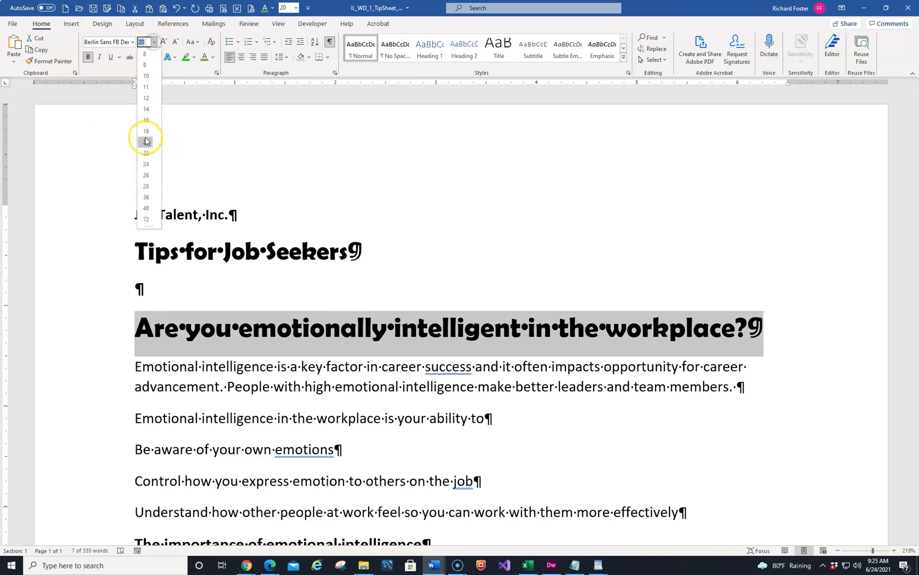
{"action": "left_click", "coordinate": [147, 155]}
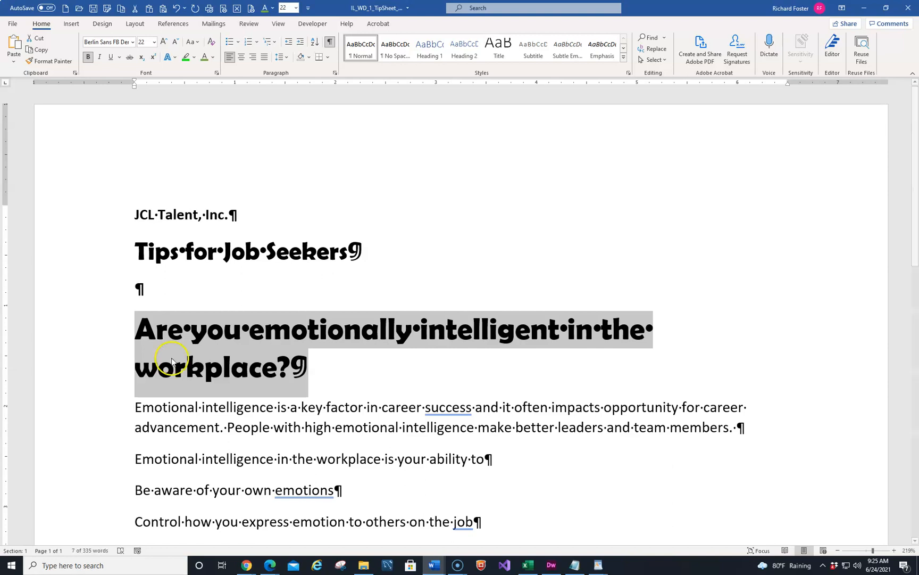
Step: Apply the Berlin Sans FB Demi font to The importance of emotional intelligence heading
{"action": "scroll", "coordinate": [162, 368], "scroll_direction": "down", "scroll_amount": 3}
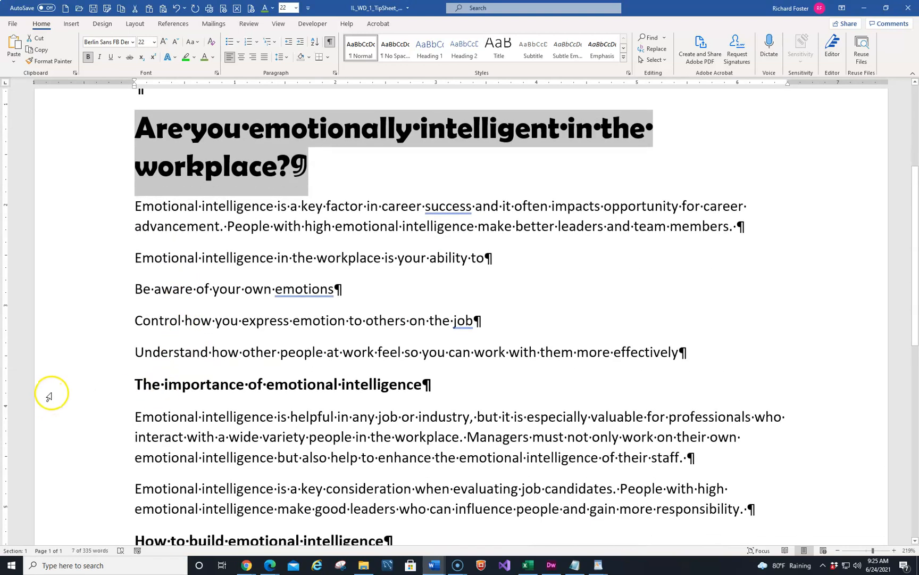
{"action": "left_click", "coordinate": [50, 392]}
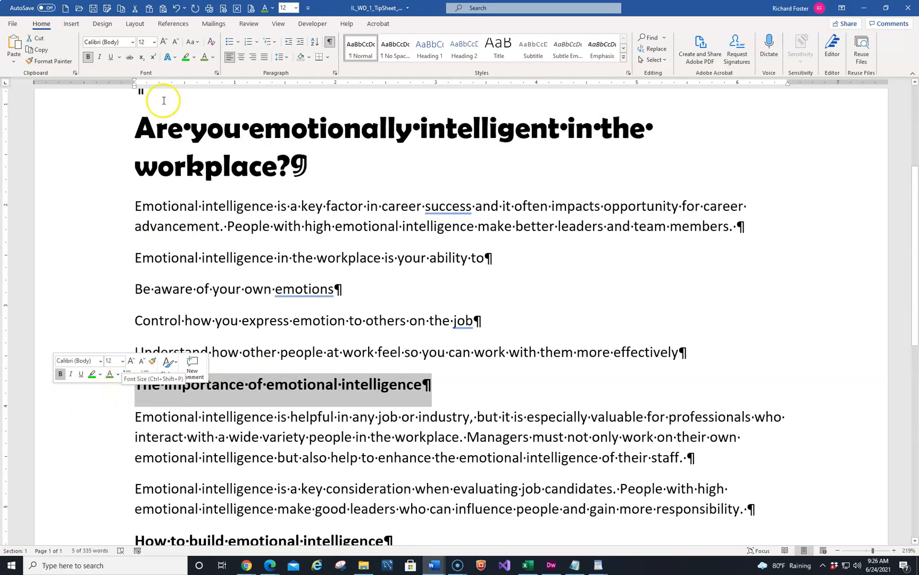
{"action": "left_click", "coordinate": [367, 320]}
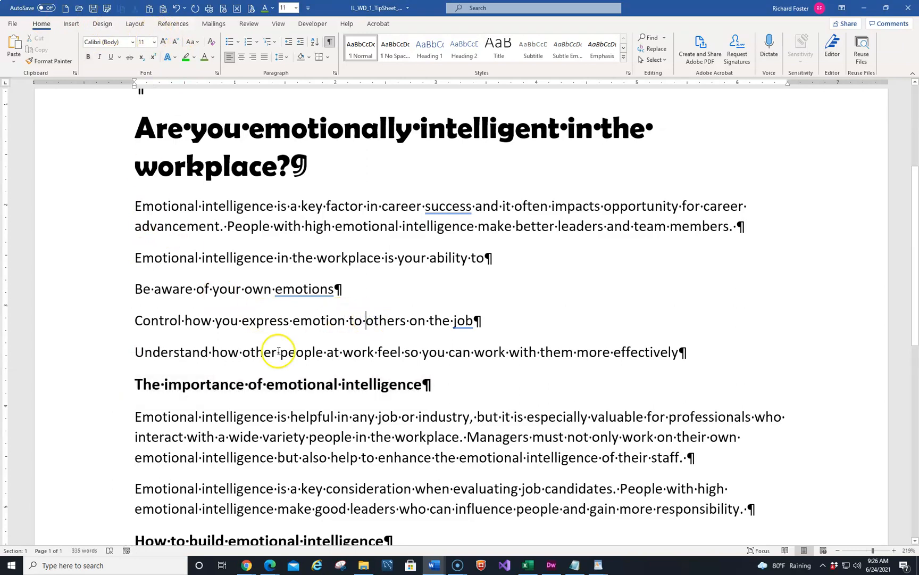
{"action": "left_click", "coordinate": [87, 384]}
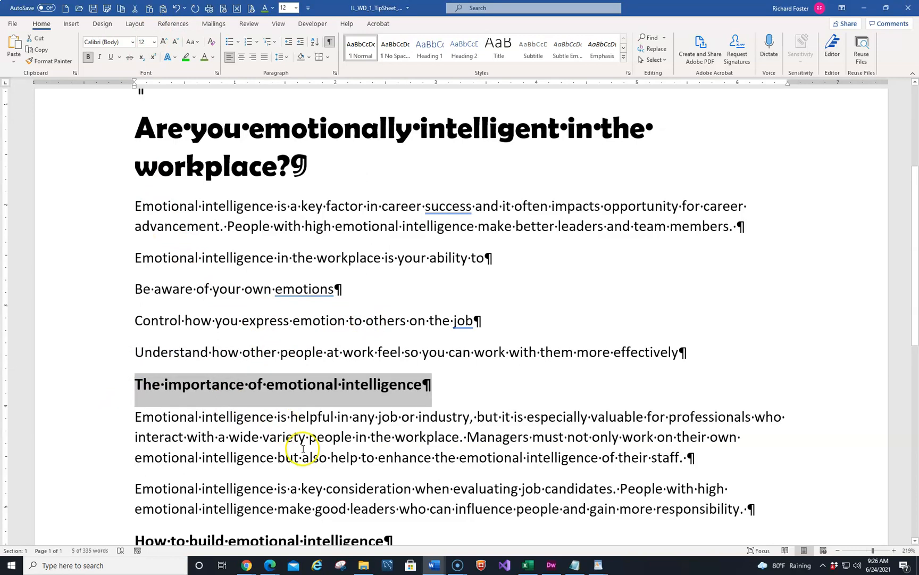
{"action": "right_click", "coordinate": [289, 397]}
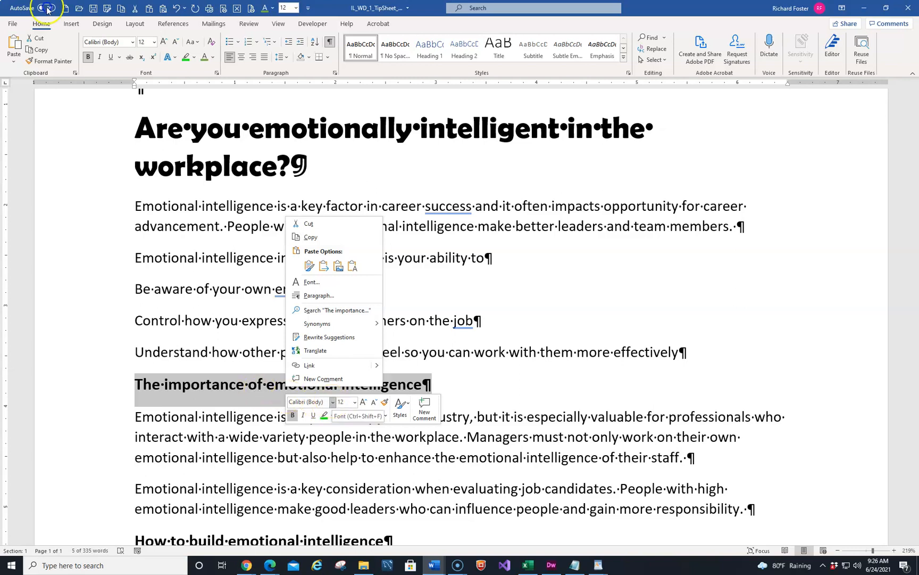
{"action": "left_click", "coordinate": [332, 402]}
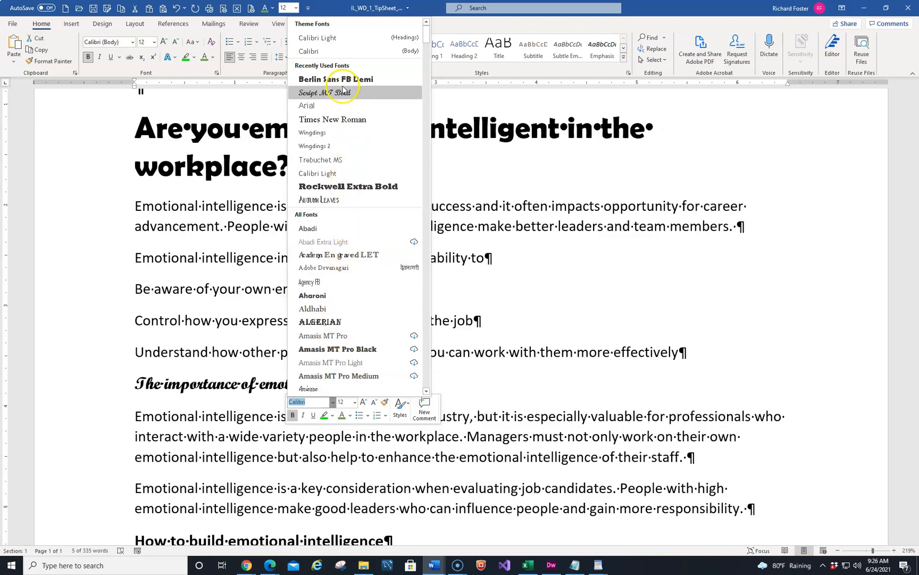
{"action": "left_click", "coordinate": [339, 79]}
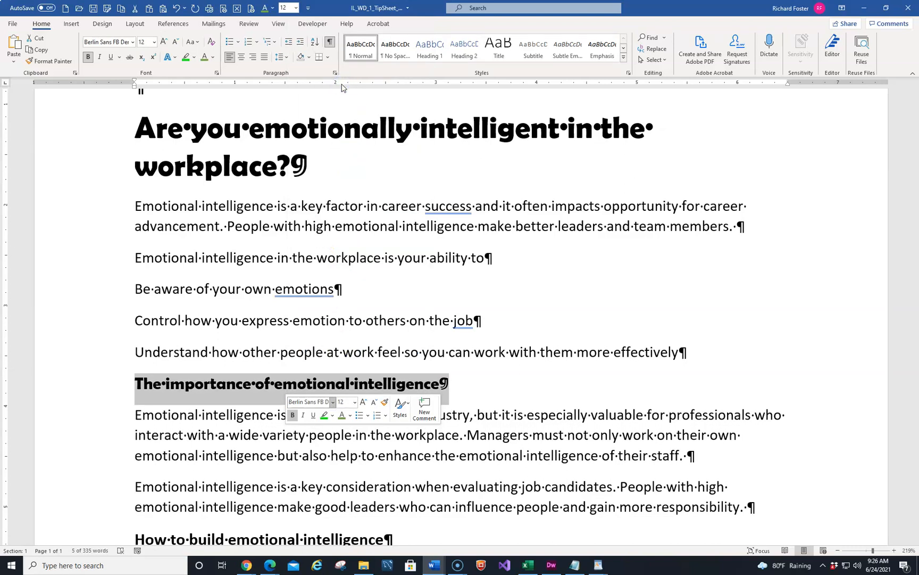
Step: Set The importance of emotional intelligence heading to size 14 and font colour Blue, Accent 1
{"action": "left_click", "coordinate": [355, 404]}
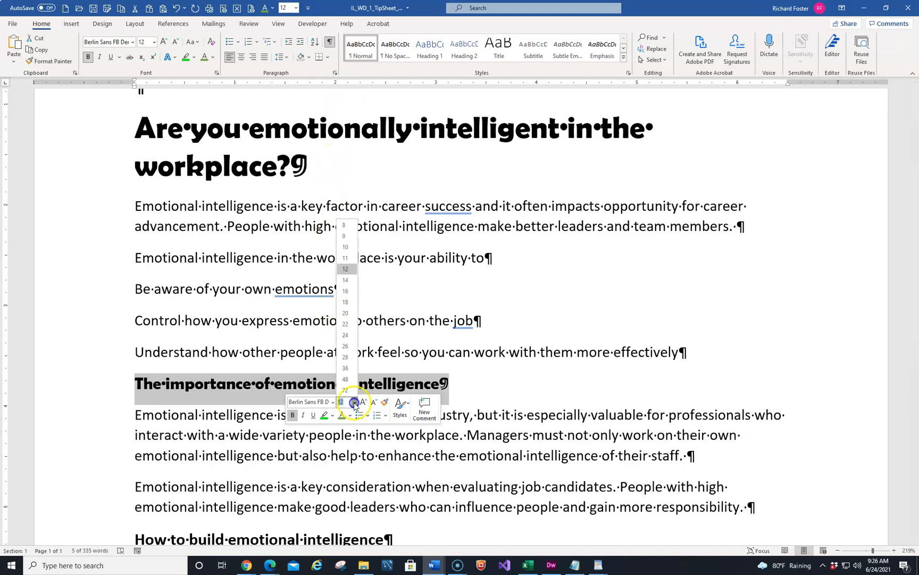
{"action": "left_click", "coordinate": [346, 280]}
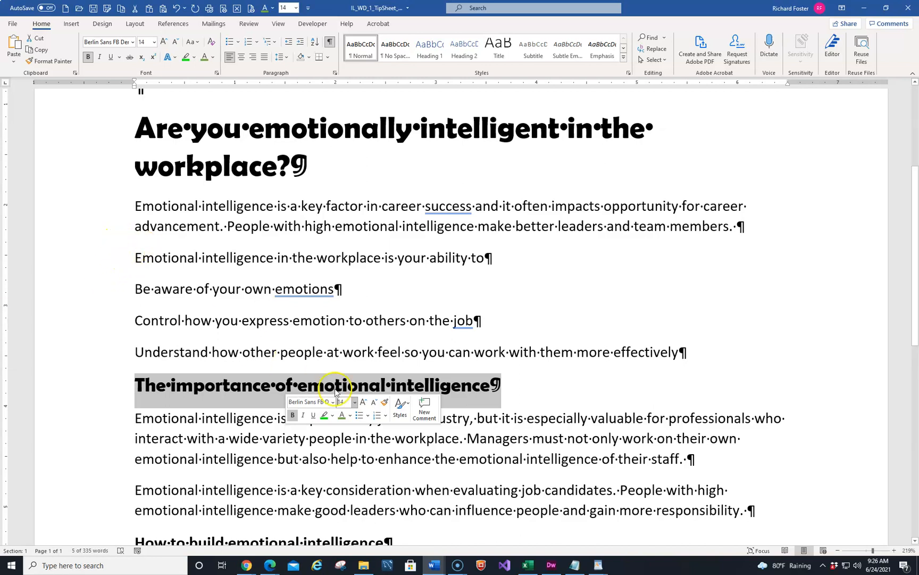
{"action": "left_click", "coordinate": [351, 416]}
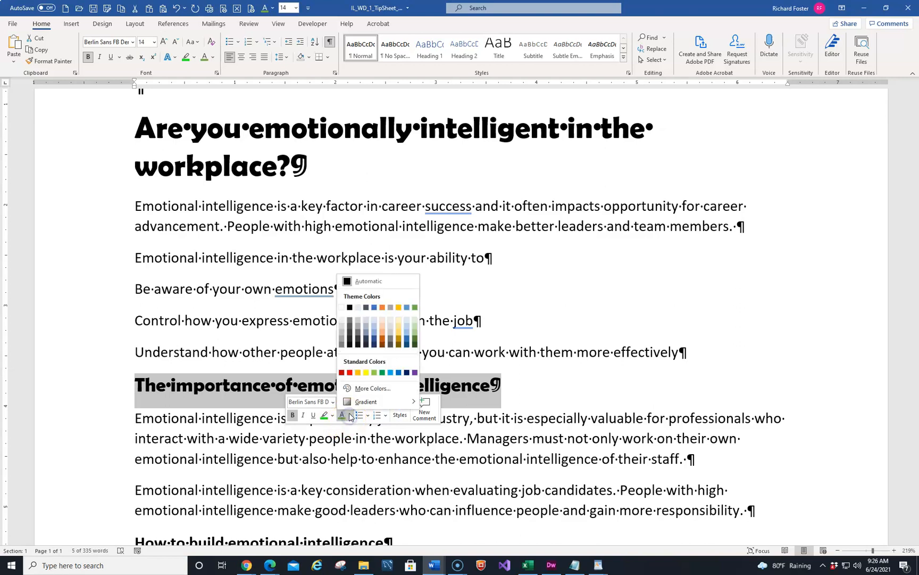
{"action": "left_click", "coordinate": [373, 308]}
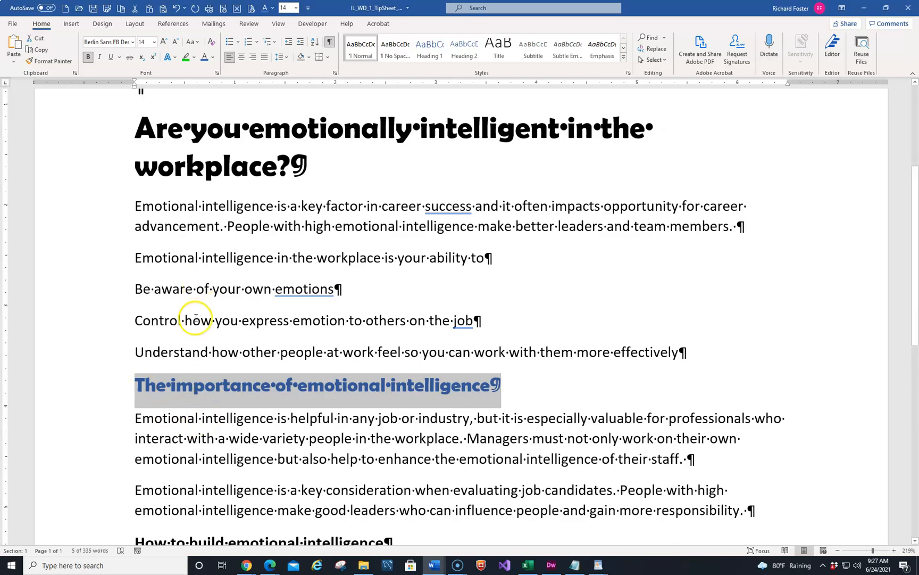
Step: Copy that heading's formatting onto the How to build emotional intelligence heading with Format Painter
{"action": "scroll", "coordinate": [159, 384], "scroll_direction": "down", "scroll_amount": 2}
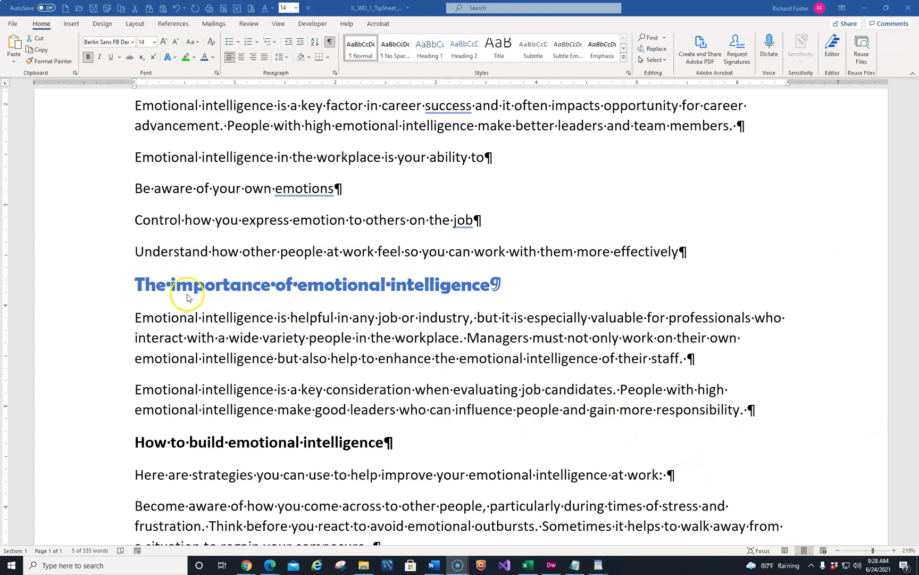
{"action": "left_click", "coordinate": [53, 288]}
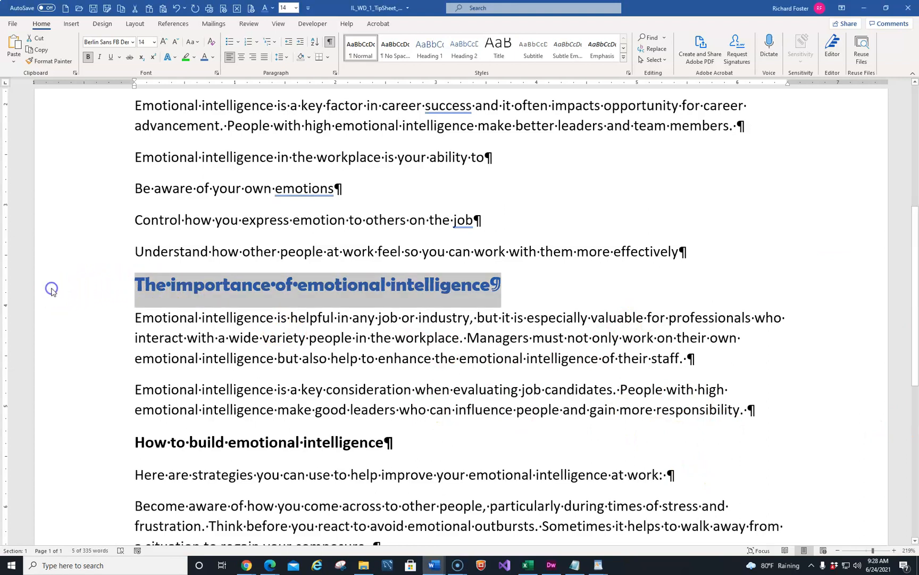
{"action": "left_click", "coordinate": [51, 62]}
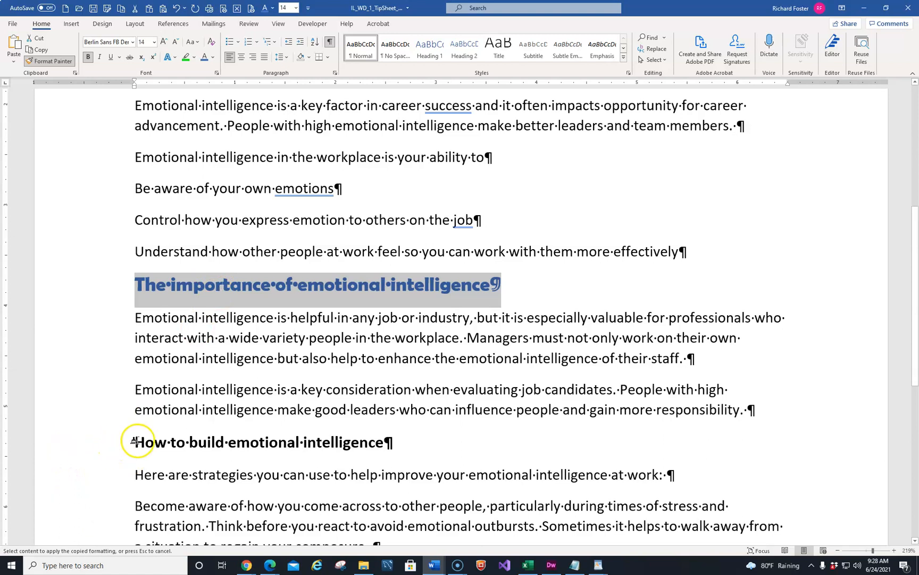
{"action": "left_click_drag", "start_coordinate": [134, 442], "coordinate": [391, 437]}
Step: Paint the same formatting onto the For more detailed information heading and turn Format Painter off
{"action": "scroll", "coordinate": [242, 425], "scroll_direction": "down", "scroll_amount": 5}
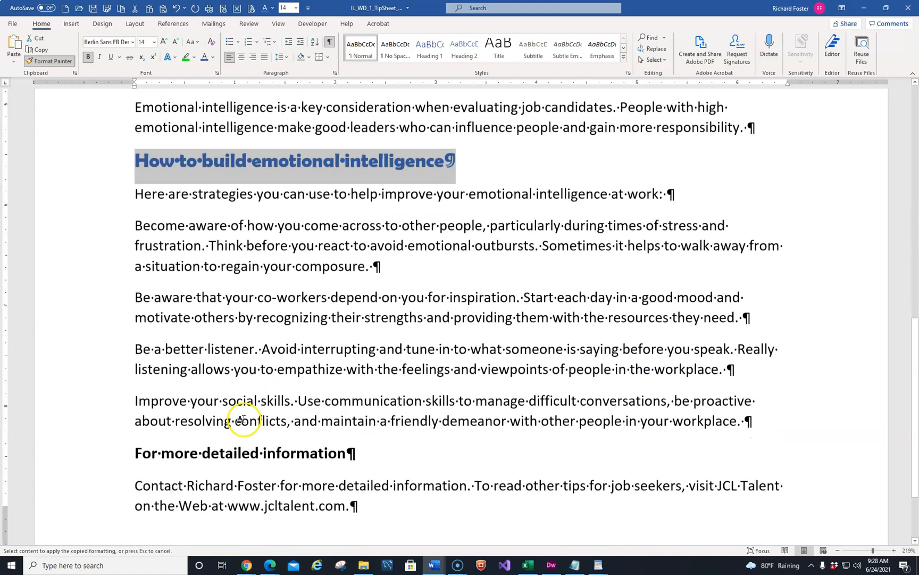
{"action": "scroll", "coordinate": [242, 420], "scroll_direction": "down", "scroll_amount": 1}
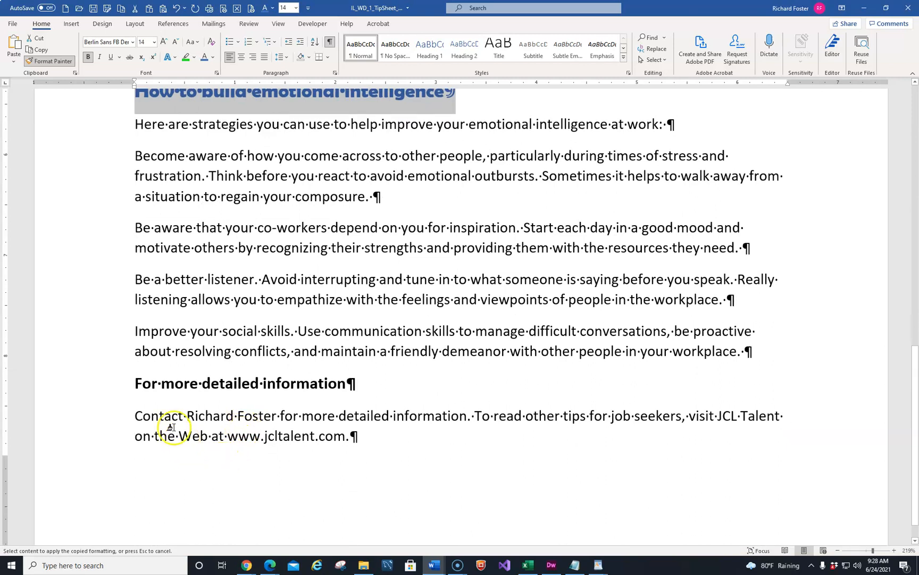
{"action": "left_click_drag", "start_coordinate": [136, 386], "coordinate": [348, 388]}
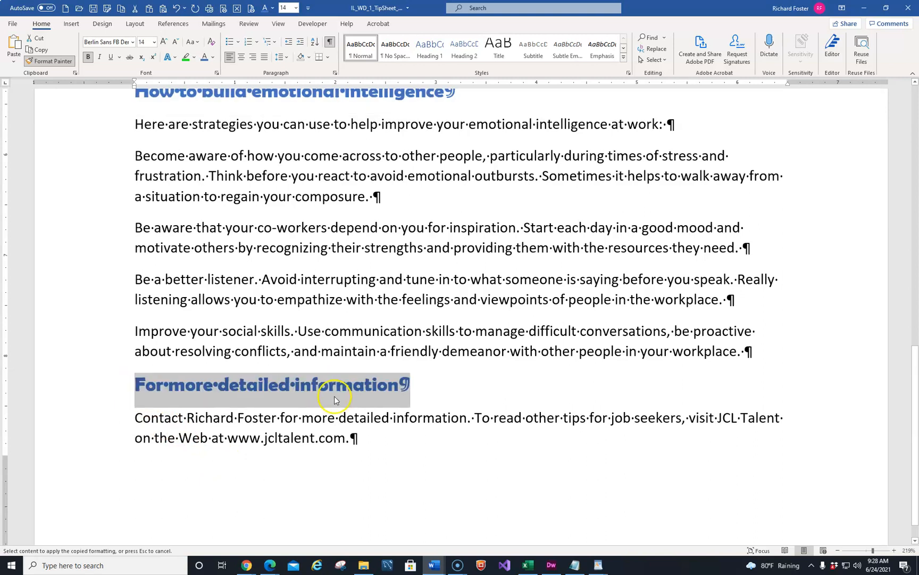
{"action": "left_click", "coordinate": [54, 63]}
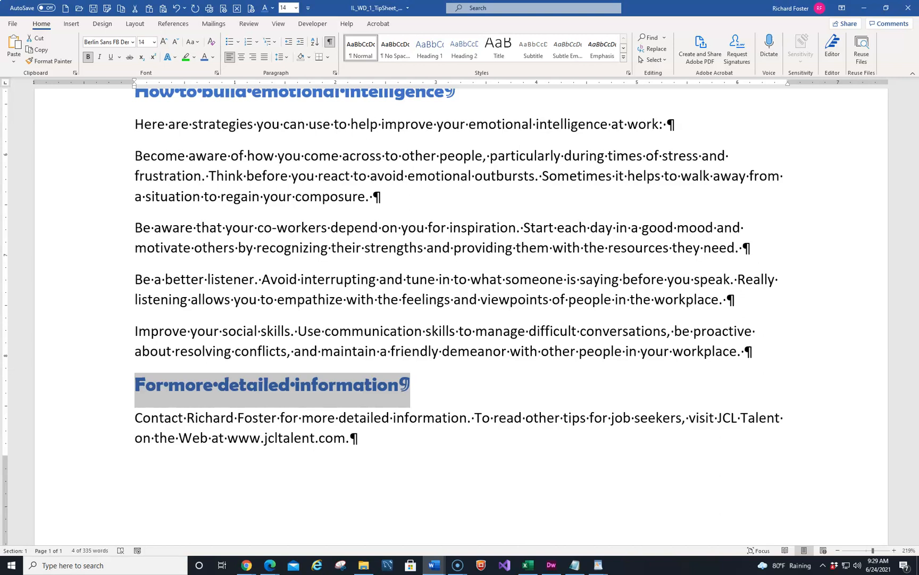
Step: Try a blue gradient text effect on the For more detailed information heading, then undo it
{"action": "left_click", "coordinate": [175, 57]}
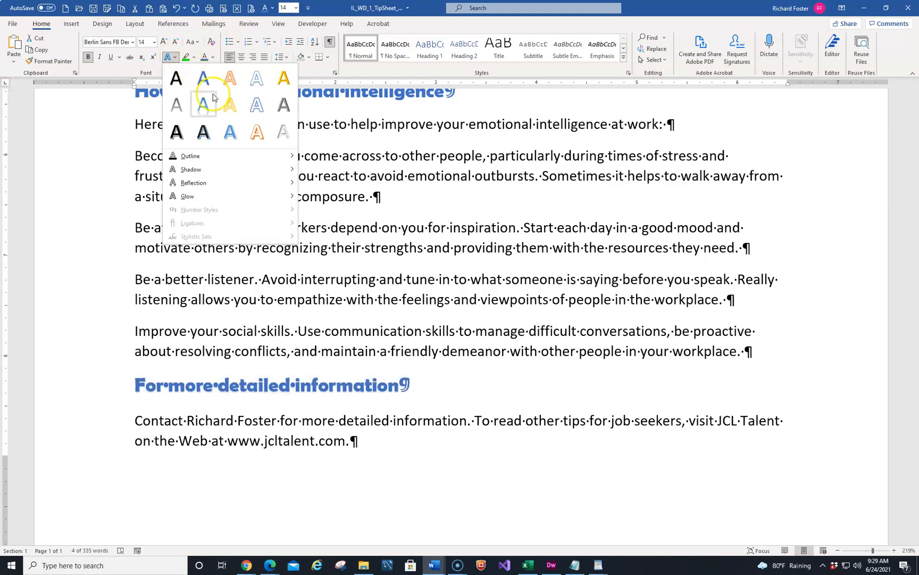
{"action": "left_click", "coordinate": [231, 133]}
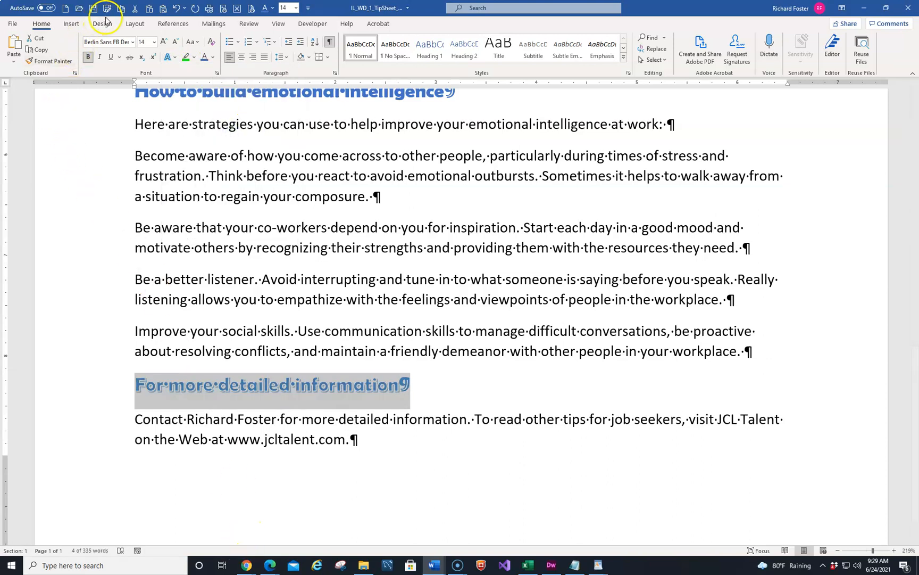
{"action": "left_click", "coordinate": [176, 8]}
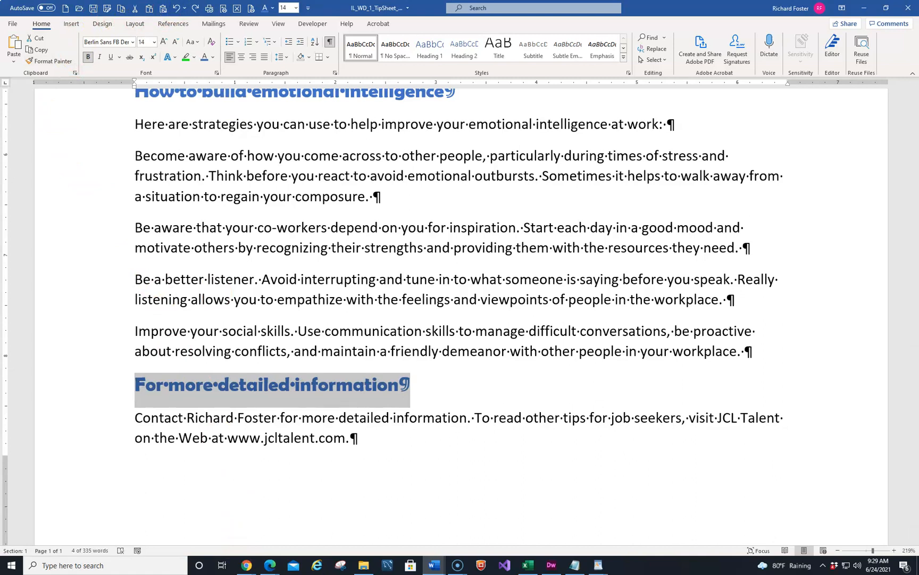
Step: Set the top, bottom, left and right page margins all to 0.6 inches through Custom Margins
{"action": "key", "text": "alt+Tab"}
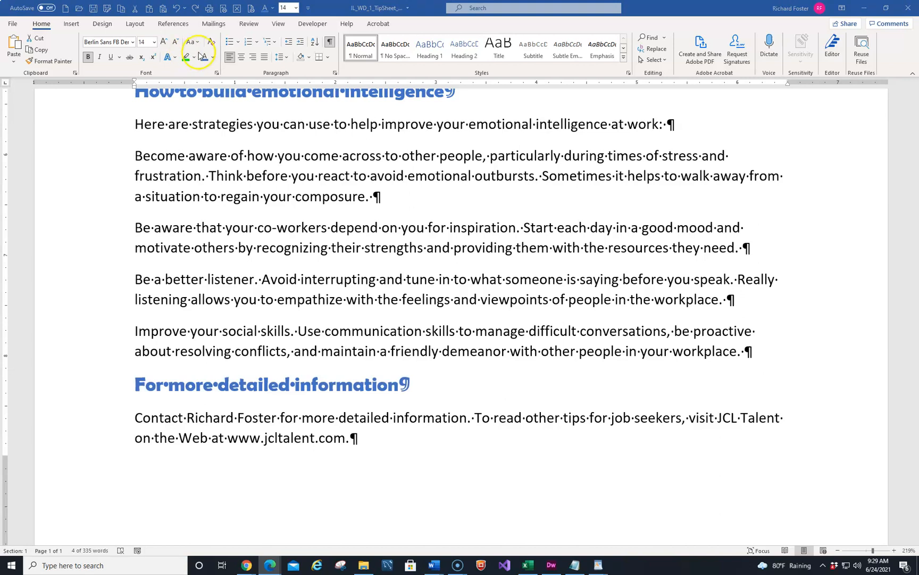
{"action": "left_click", "coordinate": [138, 24]}
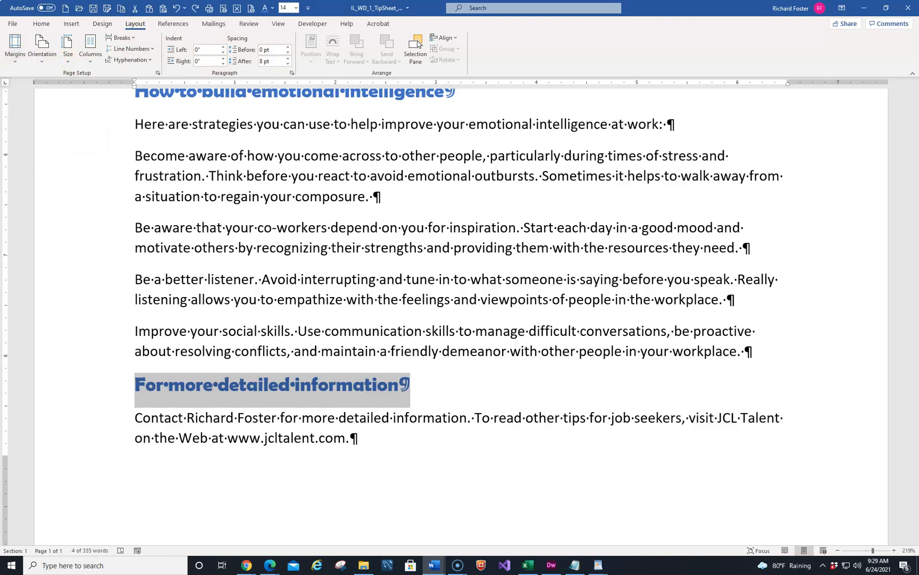
{"action": "left_click", "coordinate": [15, 62]}
{"action": "left_click", "coordinate": [16, 62]}
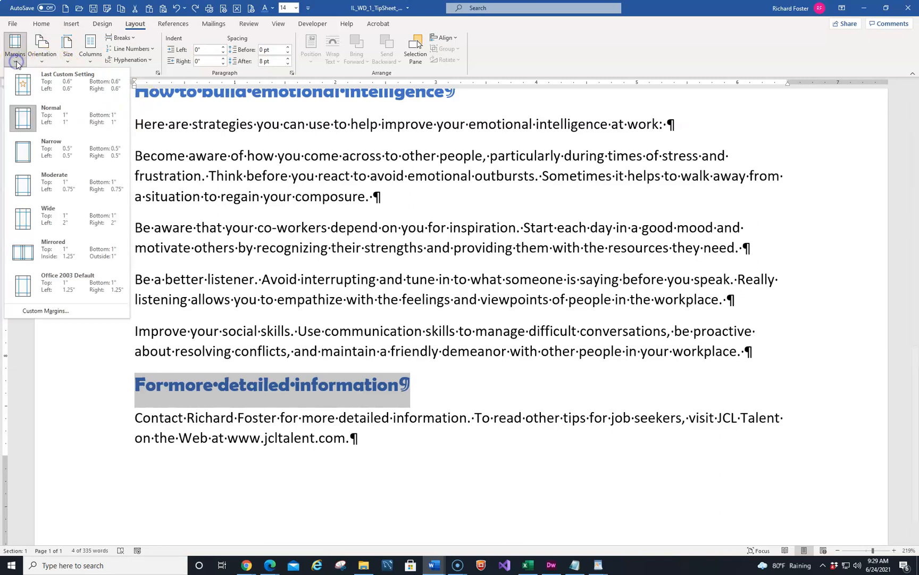
{"action": "left_click", "coordinate": [28, 316]}
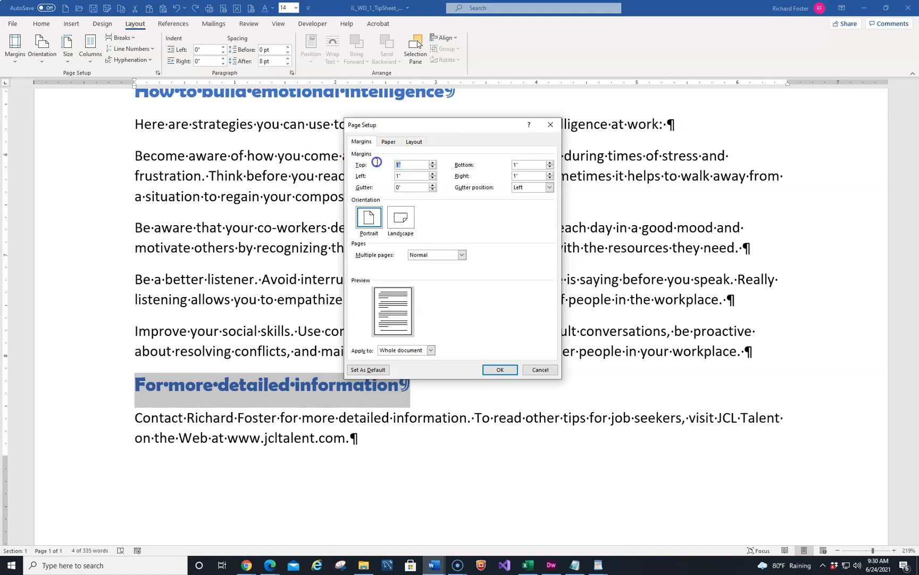
{"action": "type", "text": ".6"}
{"action": "key", "text": "Tab"}
{"action": "type", "text": ".6"}
{"action": "key", "text": "Tab"}
{"action": "type", "text": ".6"}
{"action": "key", "text": "Tab"}
{"action": "type", "text": ".6"}
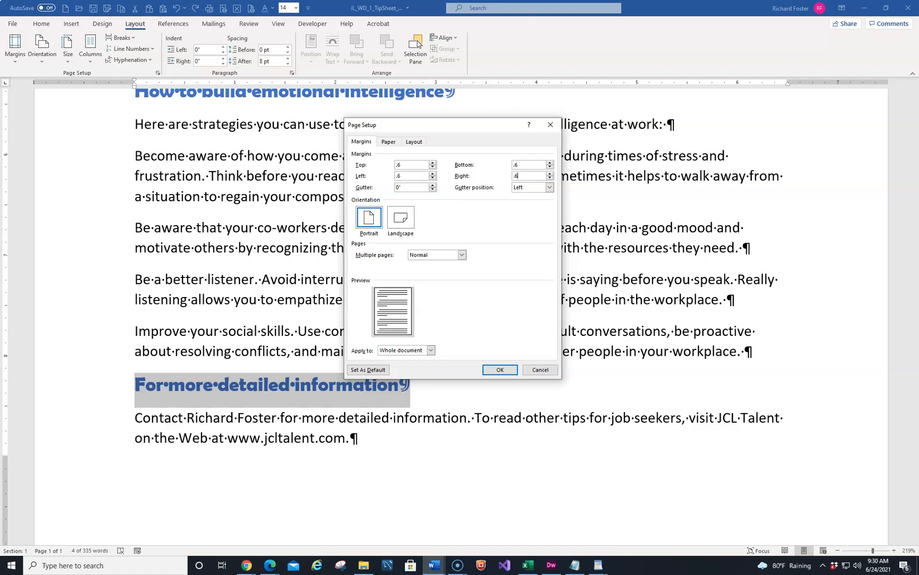
{"action": "left_click", "coordinate": [498, 368]}
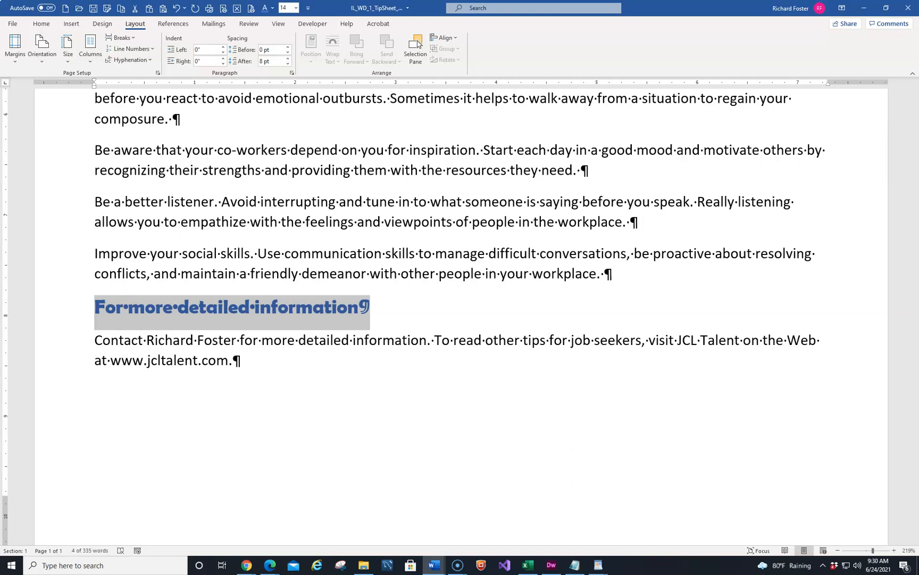
Step: Place the insertion point in the empty paragraph below the Tips for Job Seekers title
{"action": "scroll", "coordinate": [220, 261], "scroll_direction": "up", "scroll_amount": 6}
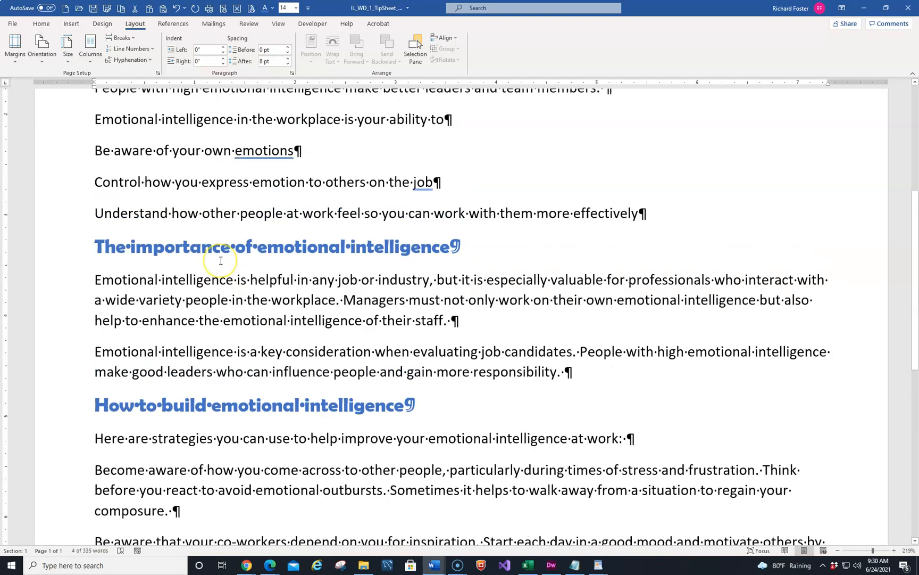
{"action": "scroll", "coordinate": [221, 261], "scroll_direction": "up", "scroll_amount": 4}
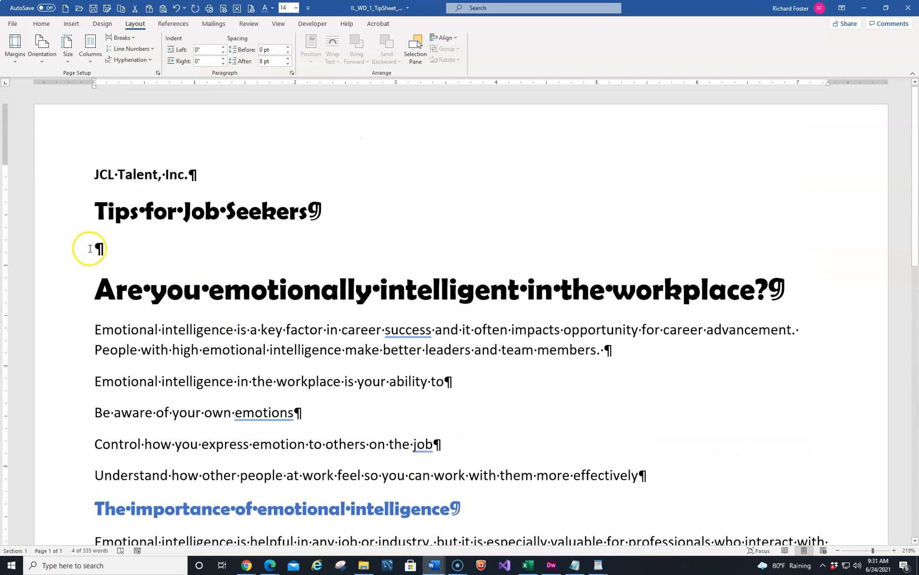
{"action": "left_click", "coordinate": [91, 248]}
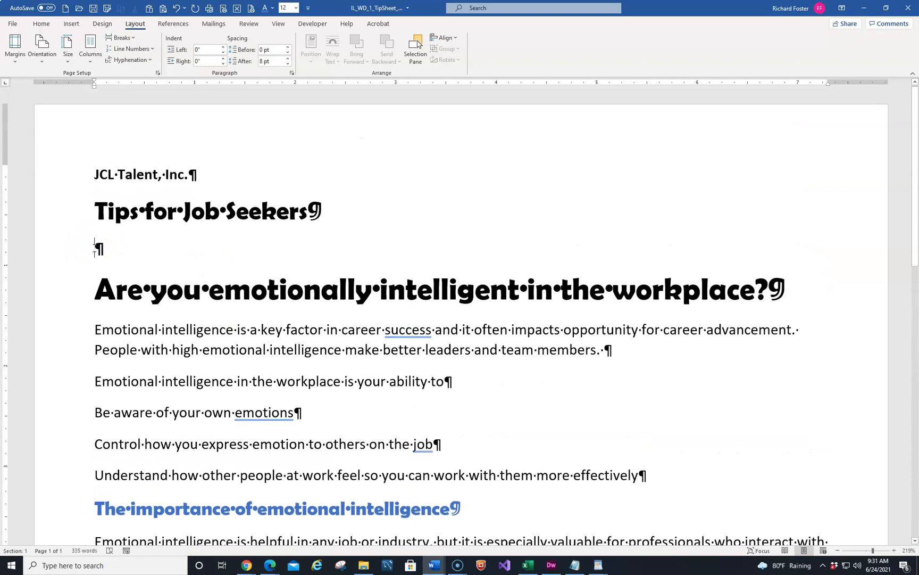
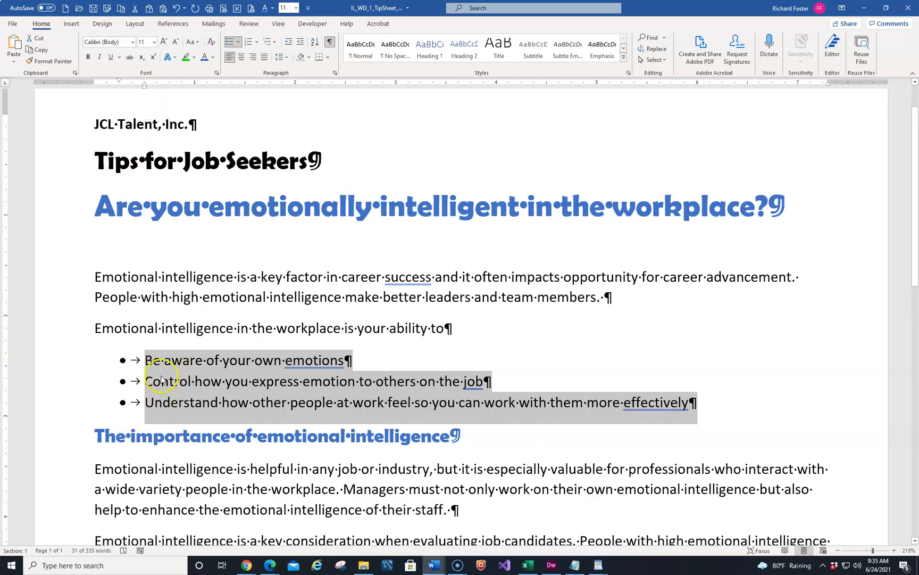
Step: Change the bullets of the three ability items to checkmark bullets
{"action": "left_click", "coordinate": [240, 42]}
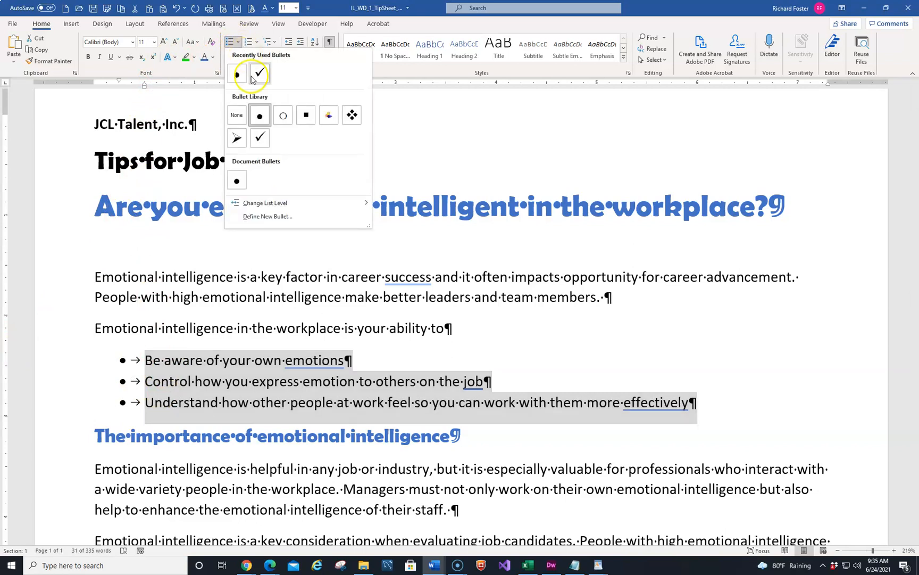
{"action": "left_click", "coordinate": [260, 139]}
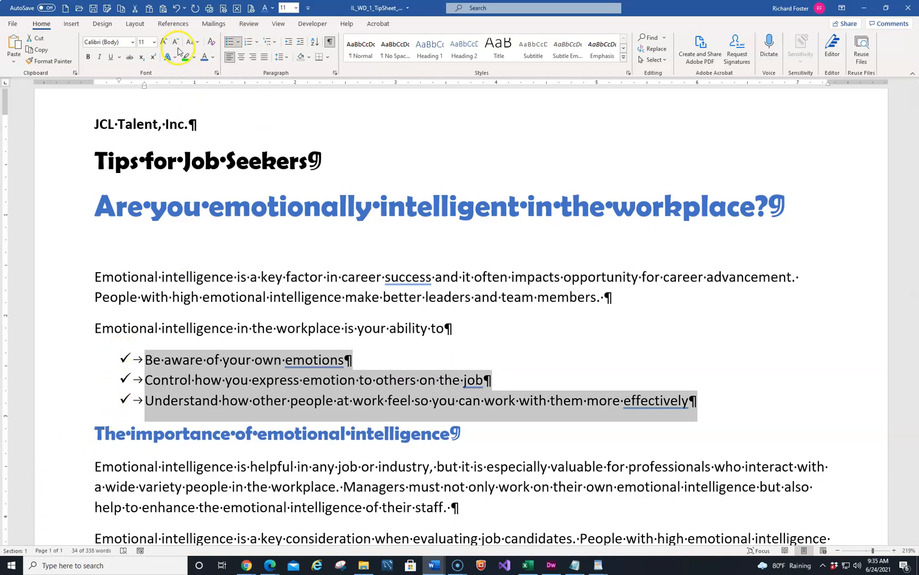
{"action": "left_click", "coordinate": [239, 42]}
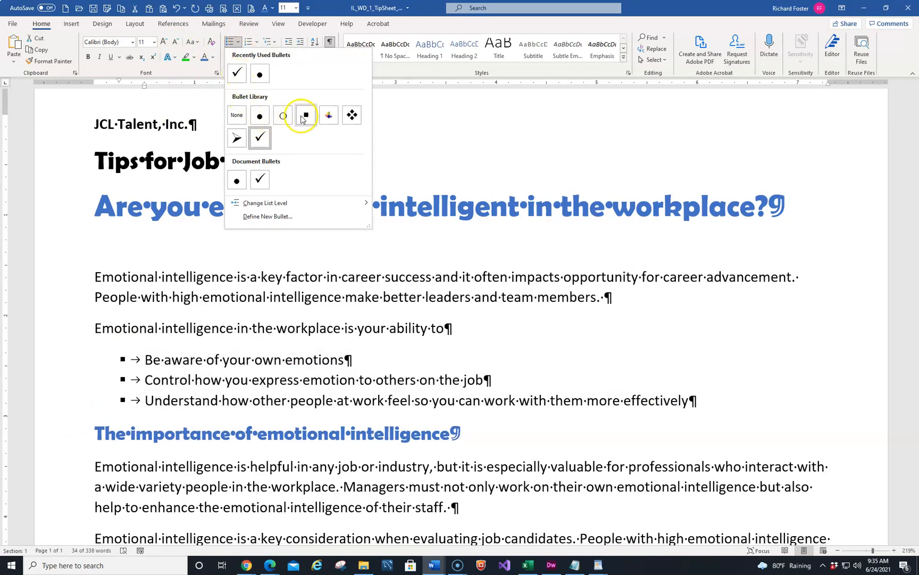
{"action": "left_click", "coordinate": [261, 137]}
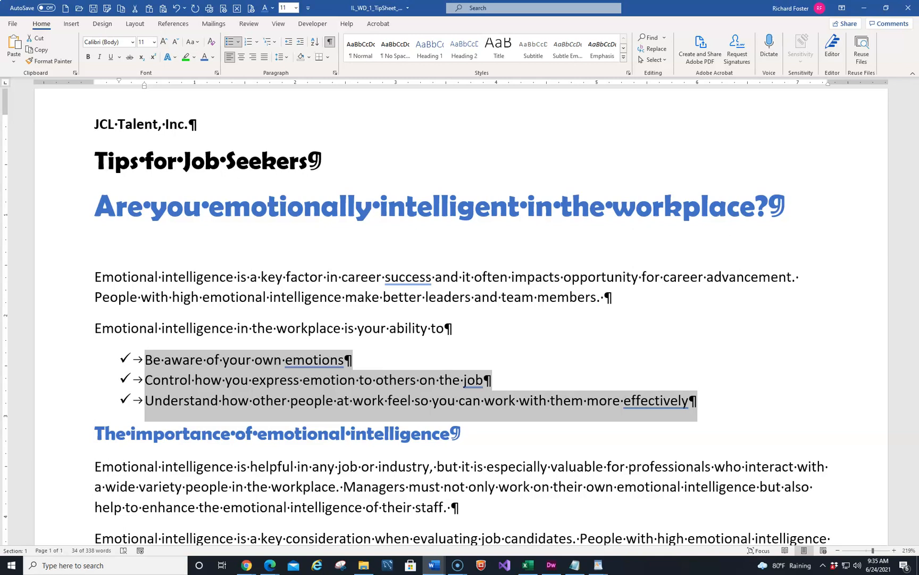
Step: Number the four strategy paragraphs under the How to build emotional intelligence heading
{"action": "scroll", "coordinate": [143, 471], "scroll_direction": "down", "scroll_amount": 6}
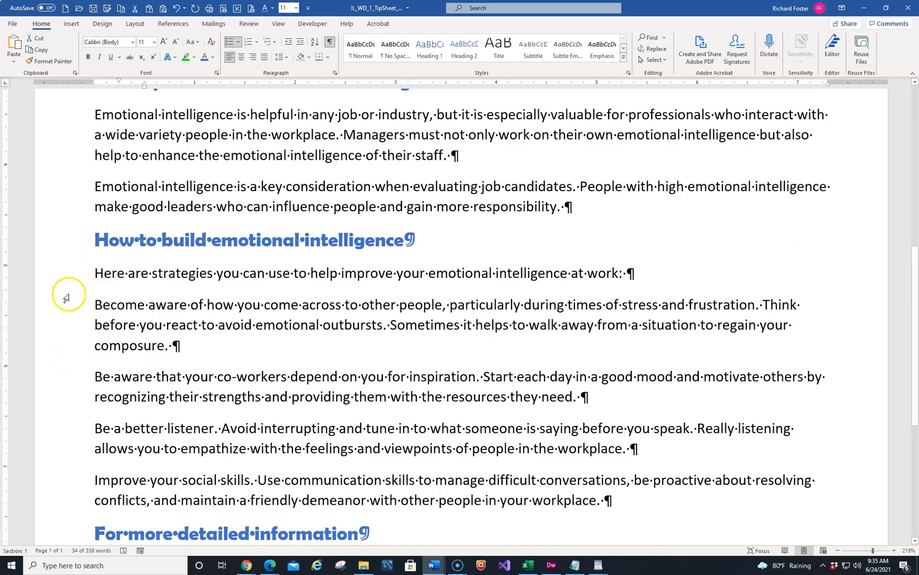
{"action": "left_click_drag", "start_coordinate": [62, 305], "coordinate": [85, 496]}
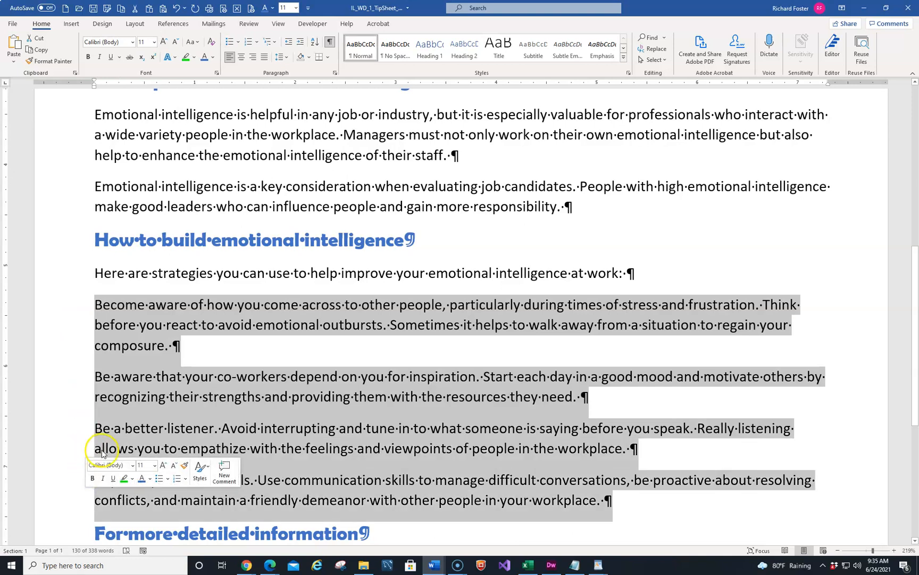
{"action": "left_click", "coordinate": [249, 43]}
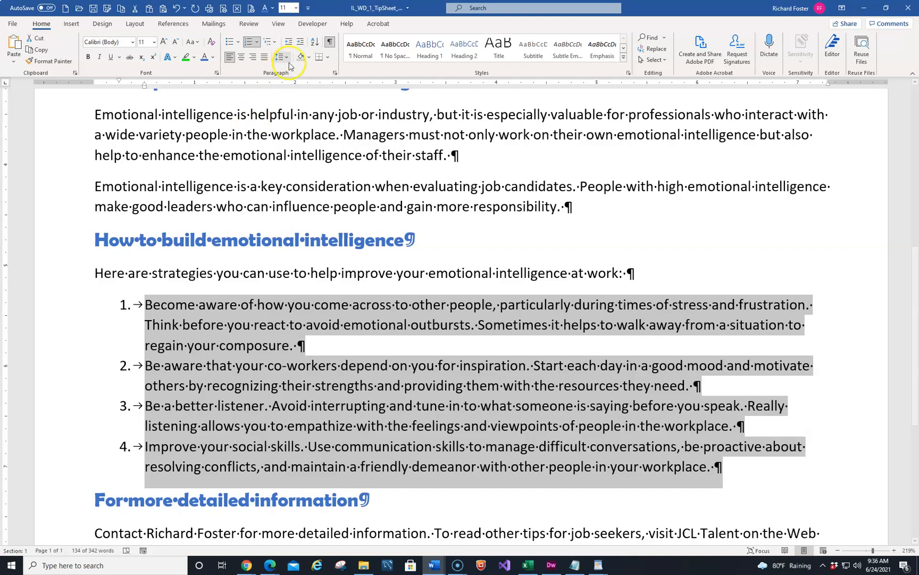
{"action": "left_click", "coordinate": [258, 42]}
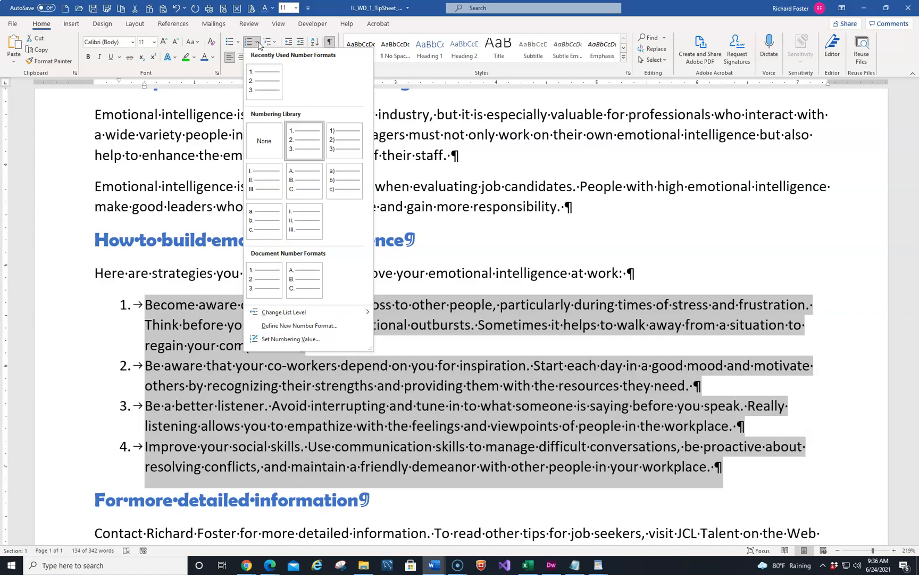
{"action": "key", "text": "alt+Tab"}
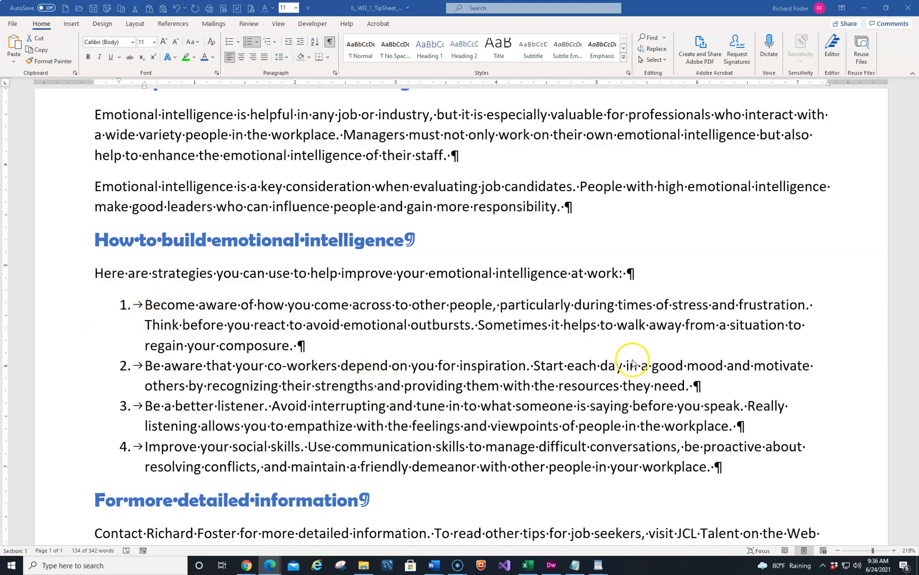
{"action": "key", "text": "alt+Tab"}
Step: Insert the word peak before times of stress in the first numbered strategy
{"action": "left_click", "coordinate": [618, 305]}
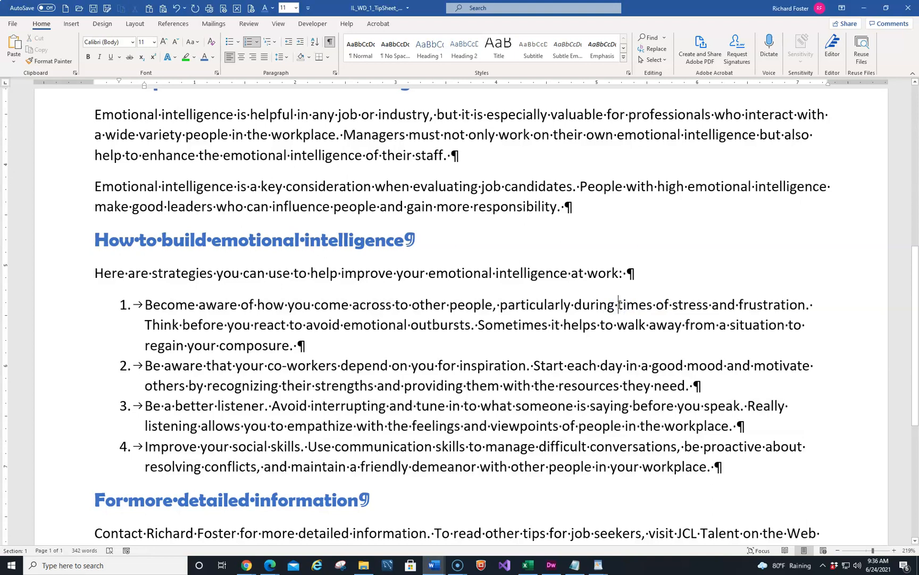
{"action": "left_click", "coordinate": [619, 303]}
{"action": "type", "text": "pe"}
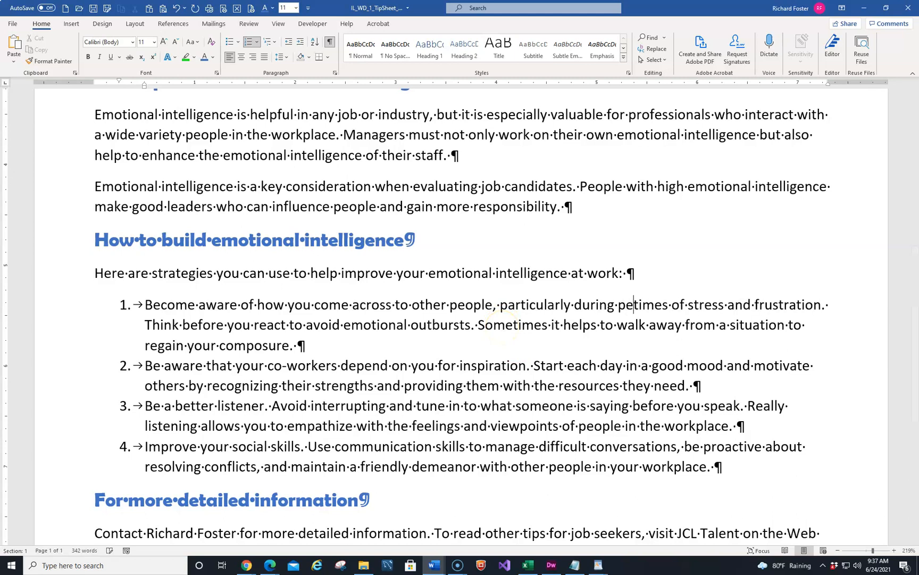
{"action": "type", "text": "ak"}
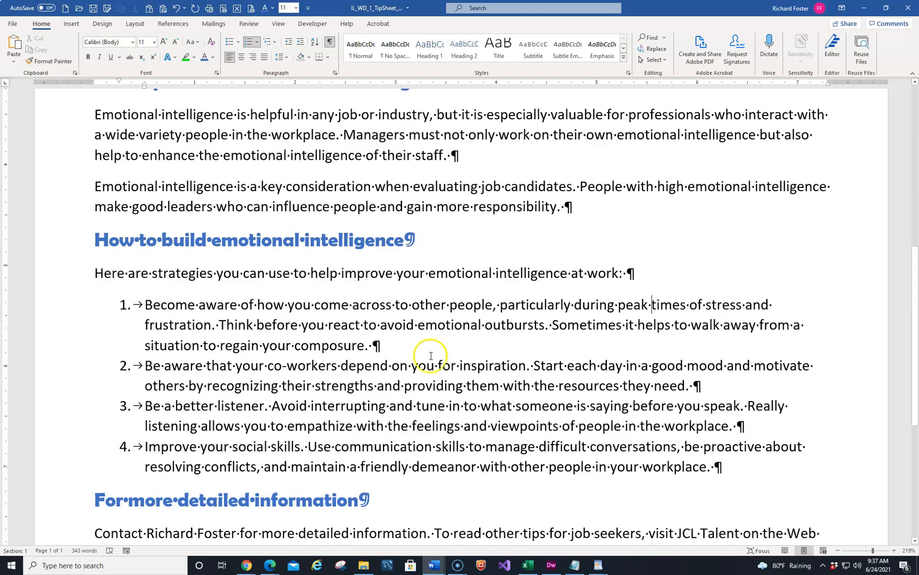
Step: Split the first strategy into a new numbered item starting at Think before you react
{"action": "left_click", "coordinate": [219, 326]}
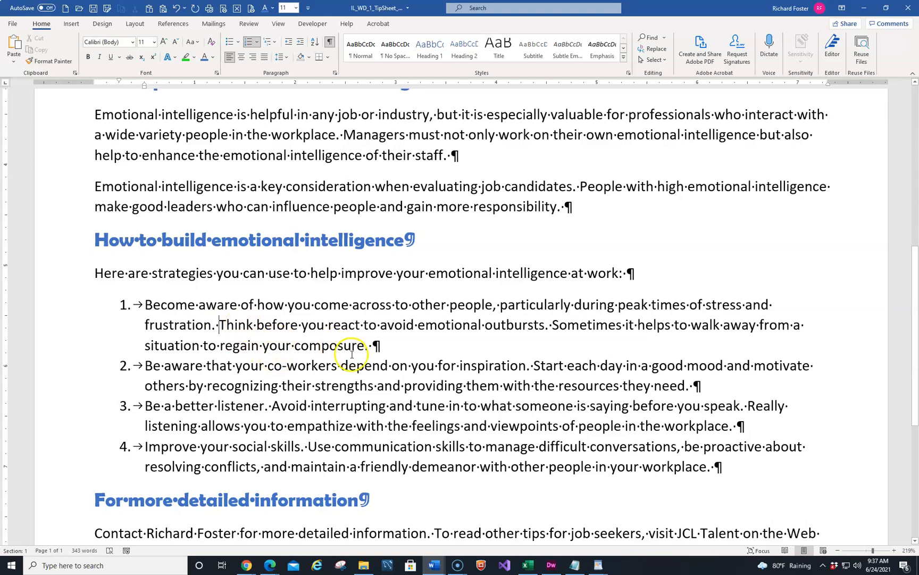
{"action": "key", "text": "Return"}
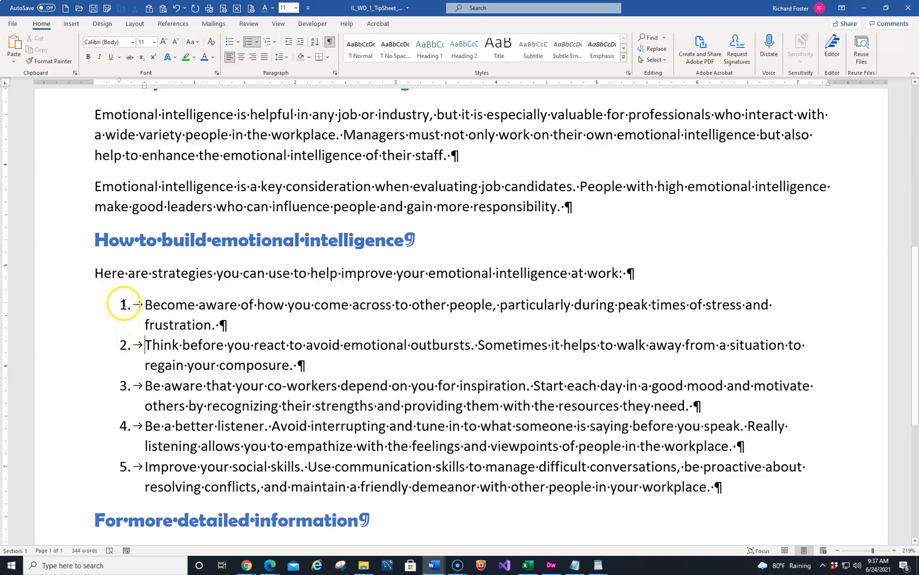
Step: Bold the list numbers of the strategy list and save the document
{"action": "left_click", "coordinate": [123, 305]}
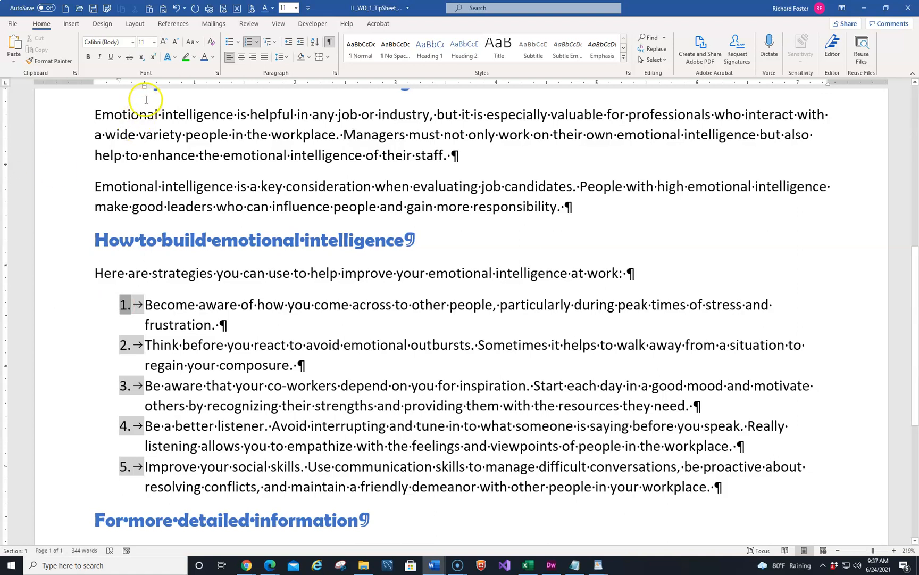
{"action": "left_click", "coordinate": [88, 57]}
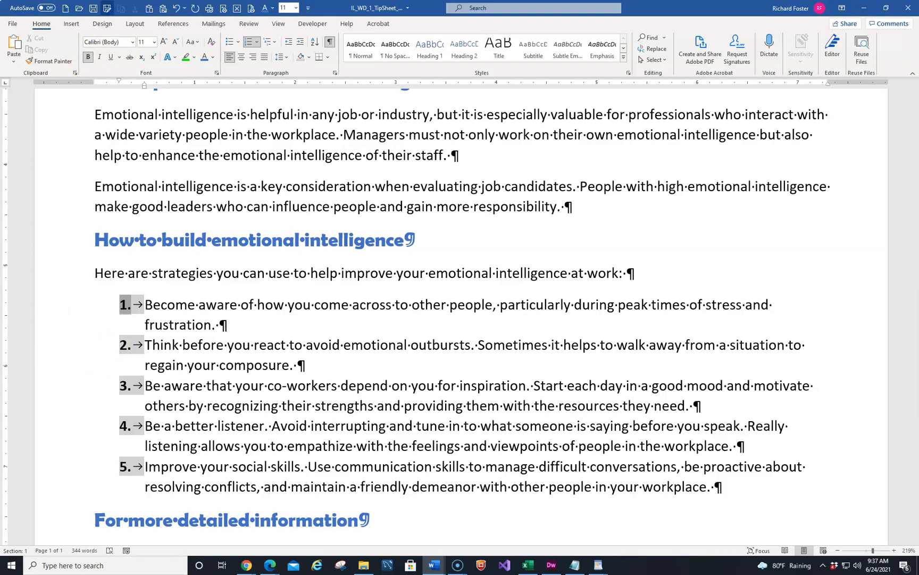
{"action": "left_click", "coordinate": [93, 8]}
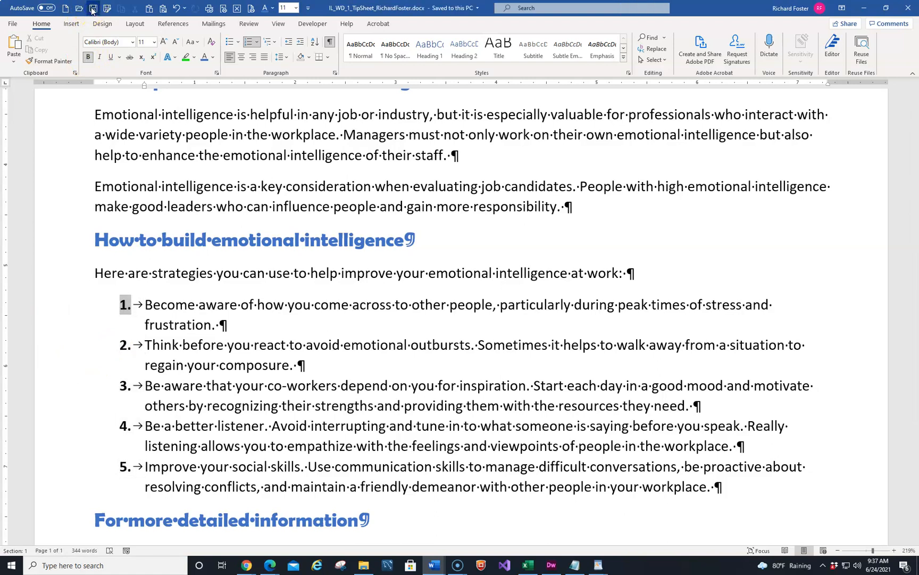
Step: Try a blue font colour on the list numbers, then undo it
{"action": "left_click", "coordinate": [117, 302]}
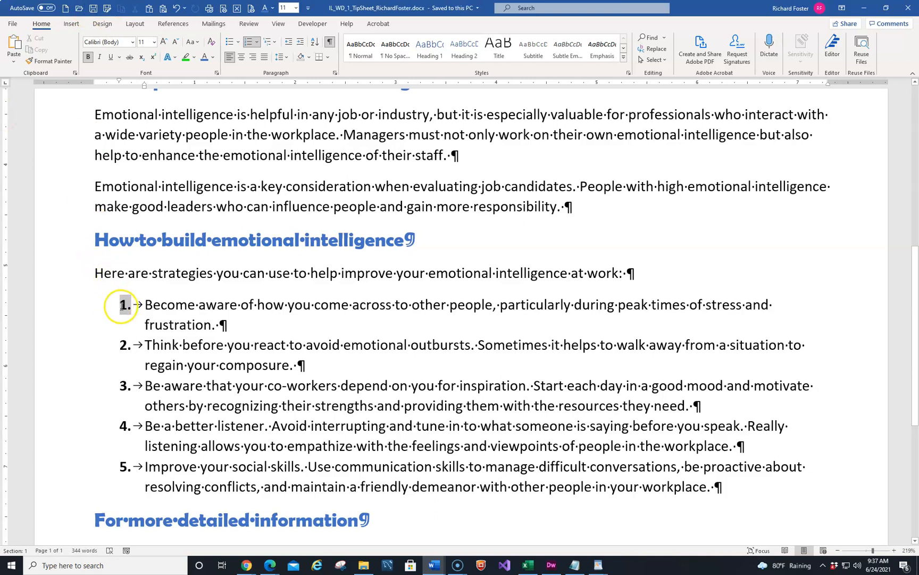
{"action": "left_click", "coordinate": [123, 307]}
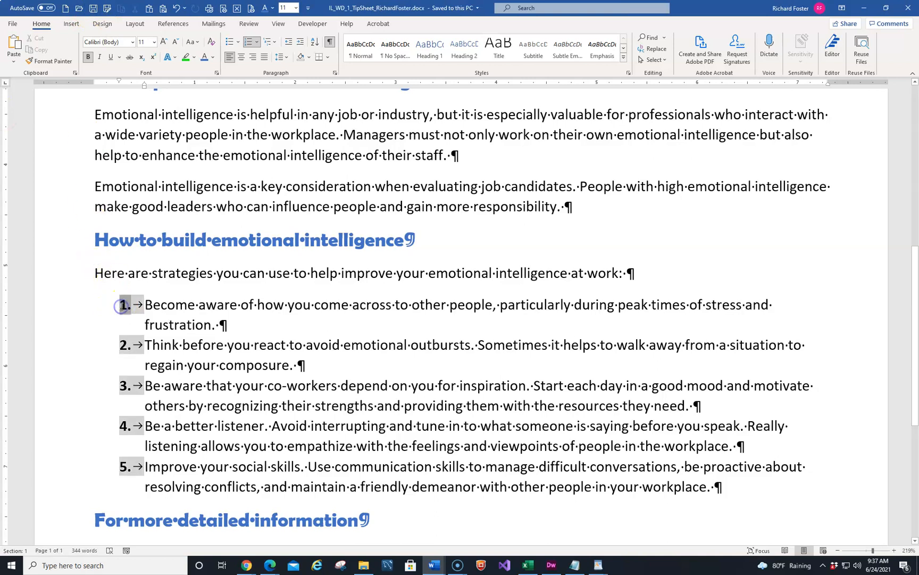
{"action": "left_click", "coordinate": [212, 60]}
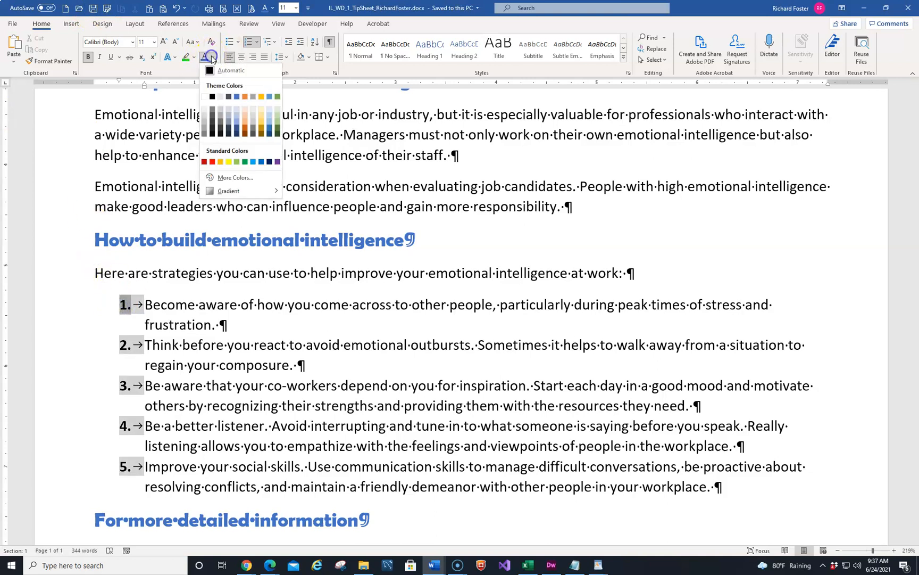
{"action": "left_click", "coordinate": [205, 58]}
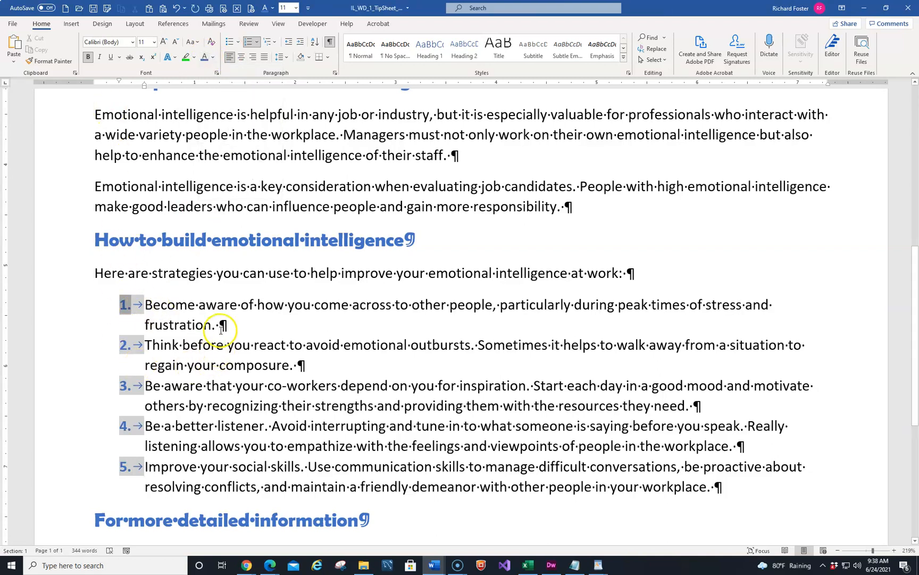
{"action": "left_click", "coordinate": [177, 9]}
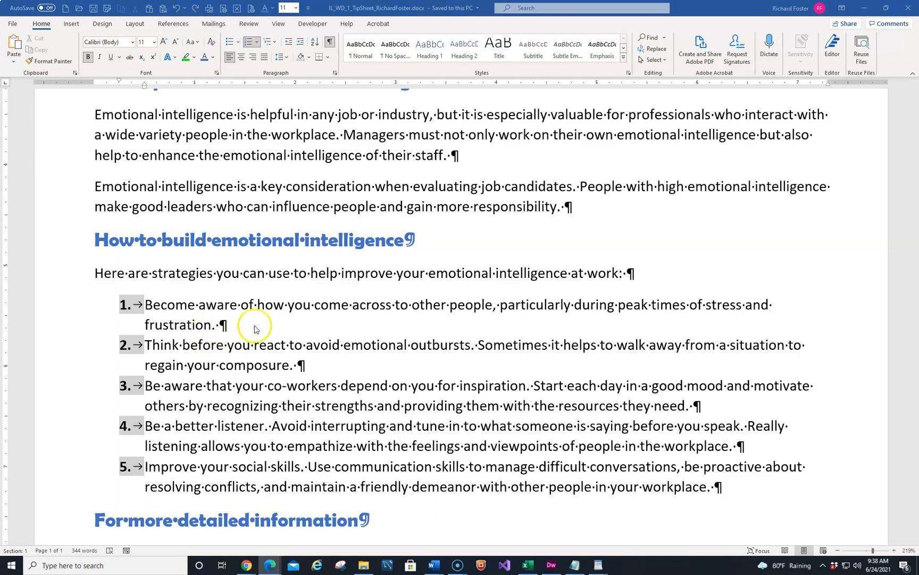
Step: Insert the picture Support_WD_1-2.jpg from the device at the start of the document
{"action": "left_click", "coordinate": [283, 313]}
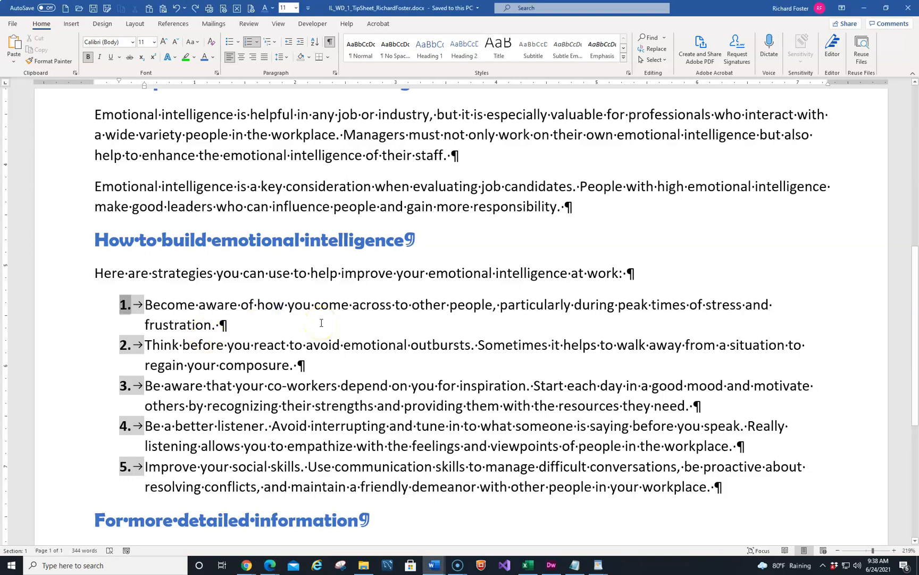
{"action": "key", "text": "ctrl+Home"}
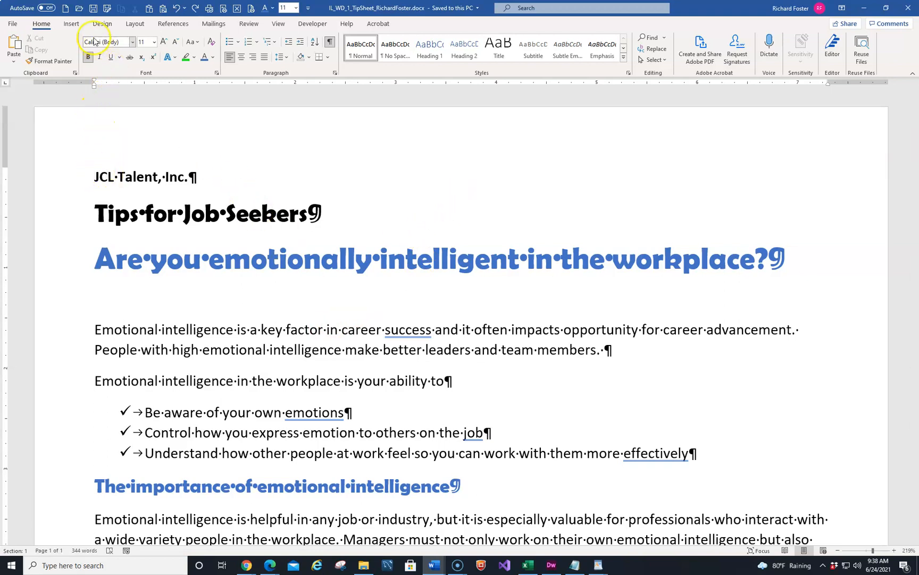
{"action": "left_click", "coordinate": [71, 24]}
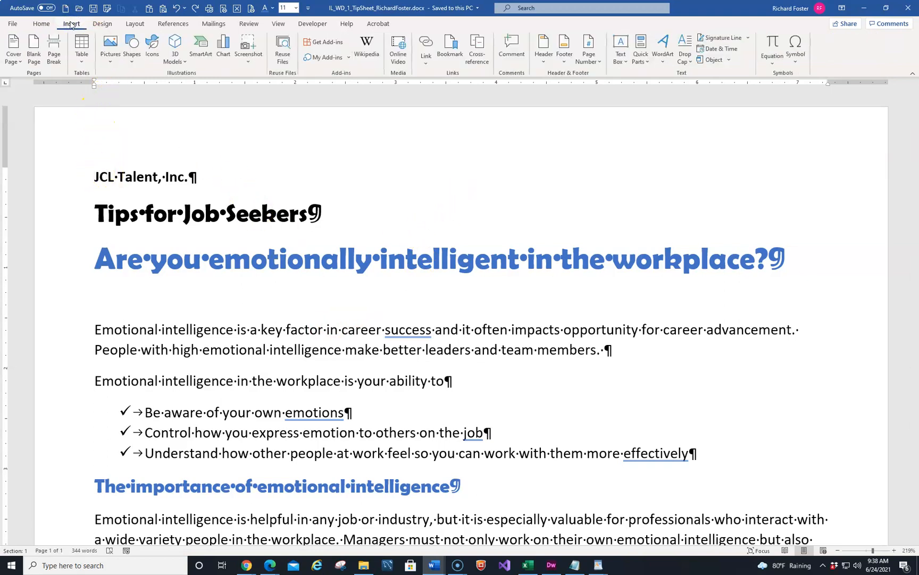
{"action": "left_click", "coordinate": [111, 54]}
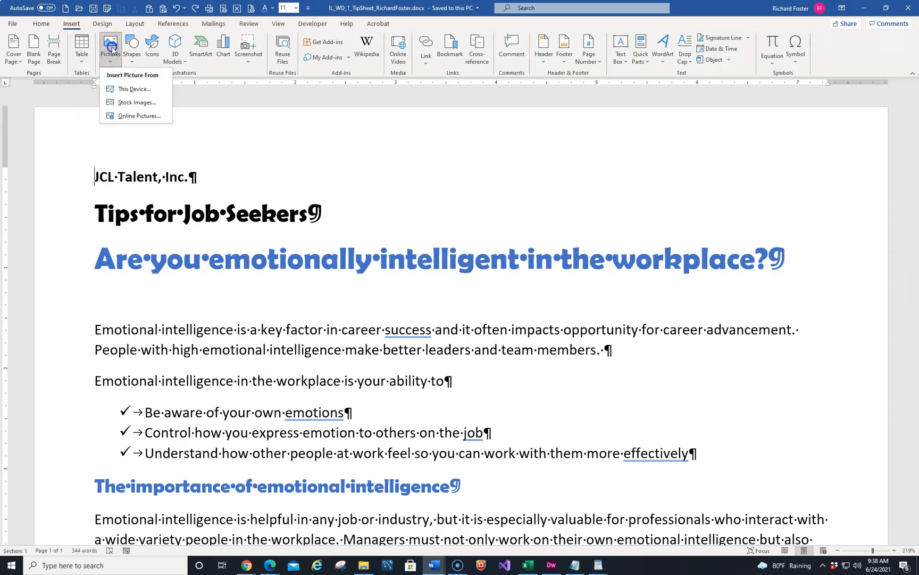
{"action": "left_click", "coordinate": [125, 90]}
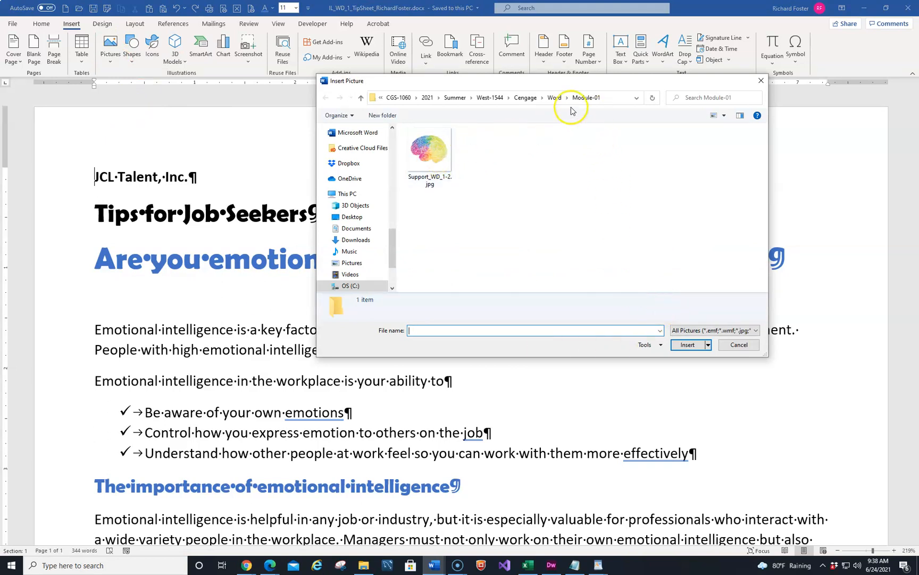
{"action": "left_click", "coordinate": [428, 151]}
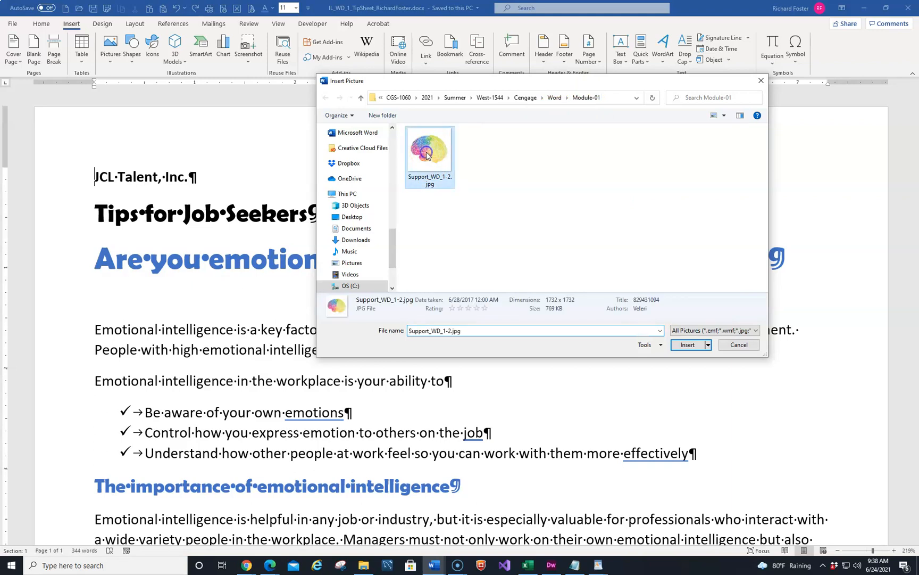
{"action": "left_click", "coordinate": [684, 345]}
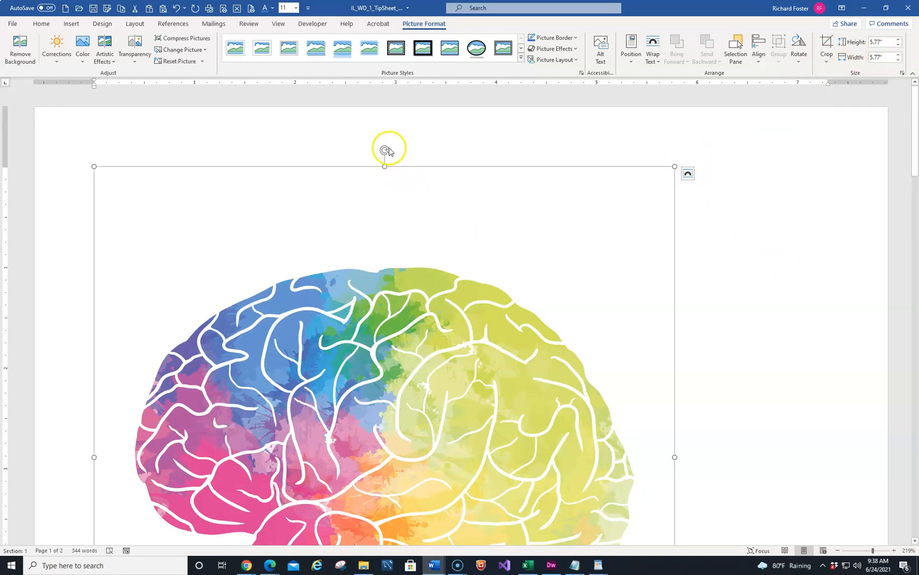
Step: Try rotating the picture, then undo the rotation
{"action": "left_click_drag", "start_coordinate": [385, 150], "coordinate": [304, 173]}
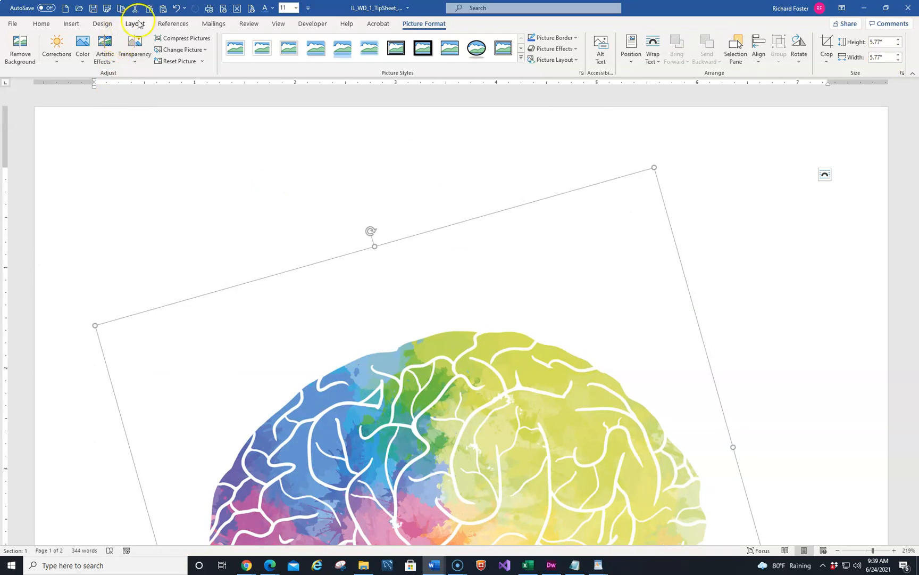
{"action": "left_click", "coordinate": [177, 8]}
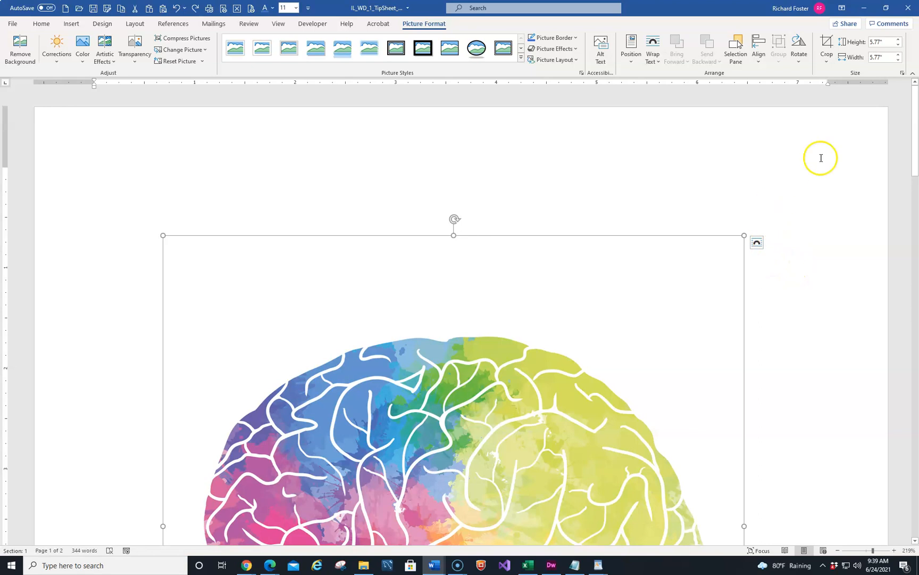
Step: Set the picture's height to 2.5 inches in the Layout size settings with aspect ratio locked
{"action": "left_click", "coordinate": [903, 74]}
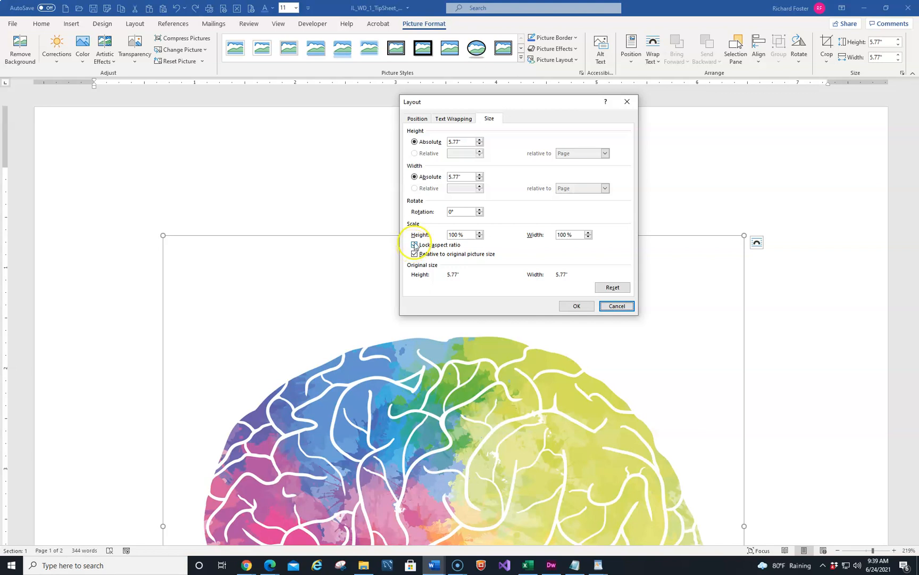
{"action": "double_click", "coordinate": [459, 141]}
{"action": "type", "text": "2.5"}
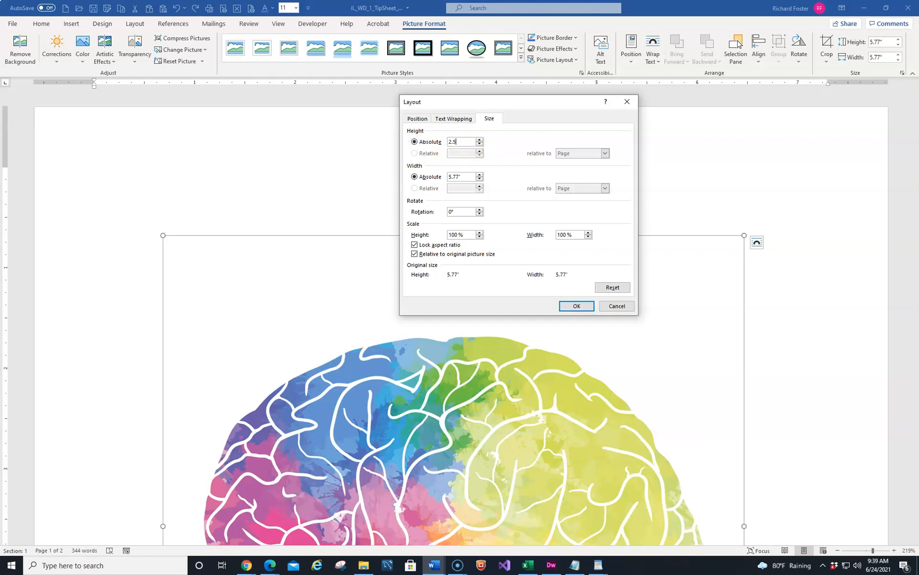
{"action": "key", "text": "Tab"}
{"action": "key", "text": "Return"}
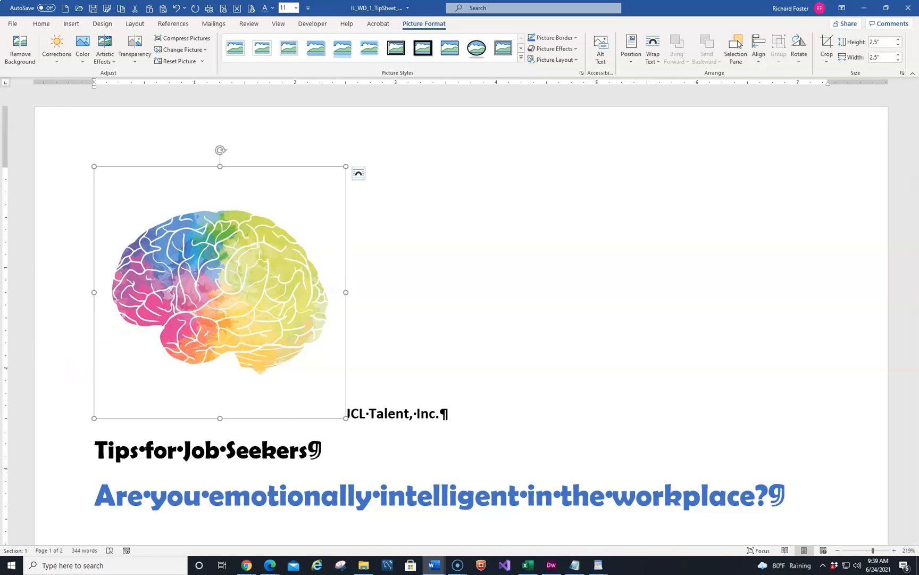
{"action": "left_click_drag", "start_coordinate": [0, 69], "coordinate": [0, 67]}
{"action": "scroll", "coordinate": [393, 263], "scroll_direction": "down", "scroll_amount": 2}
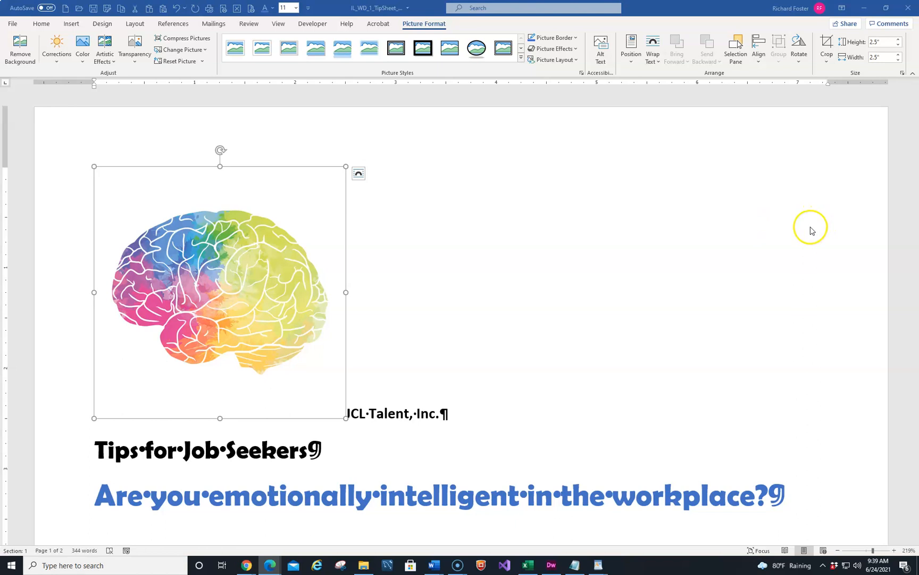
{"action": "left_click", "coordinate": [903, 73]}
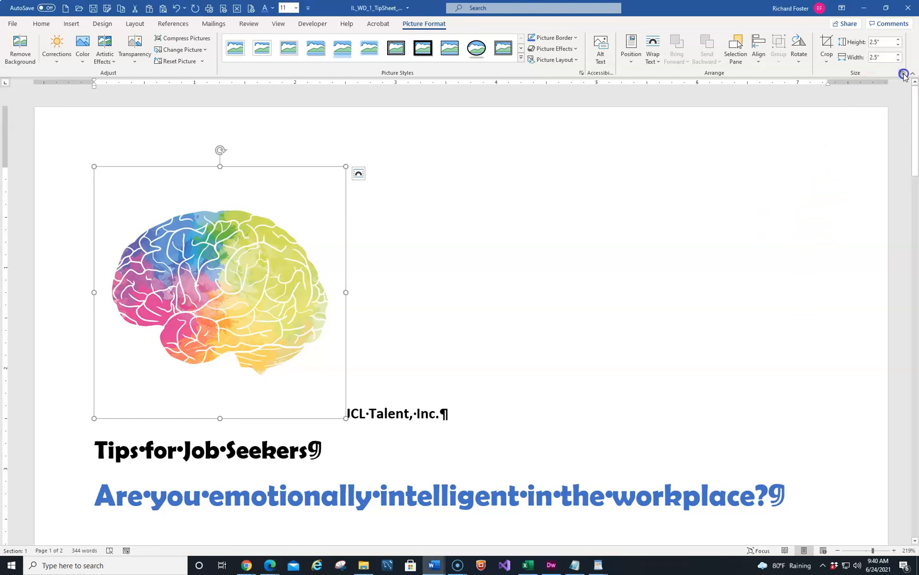
{"action": "left_click", "coordinate": [417, 117]}
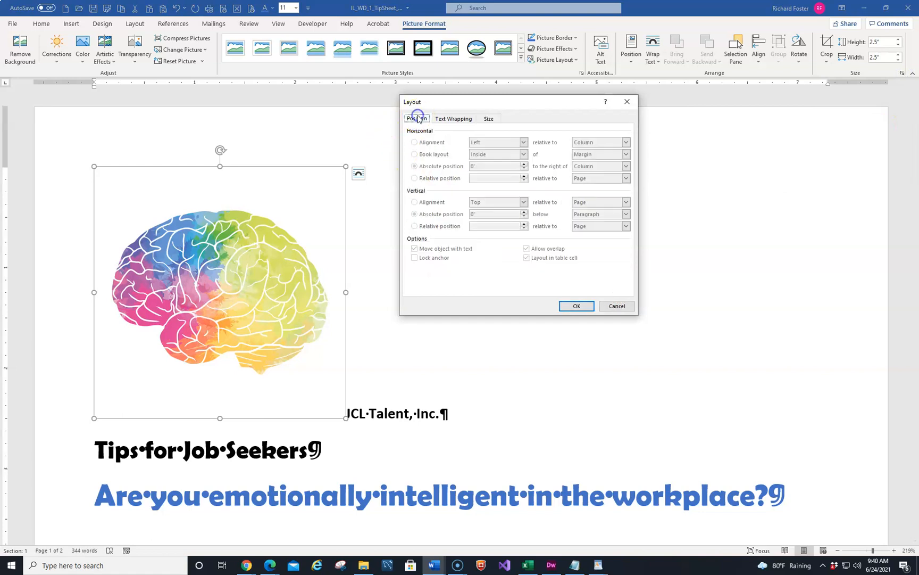
{"action": "left_click", "coordinate": [617, 307]}
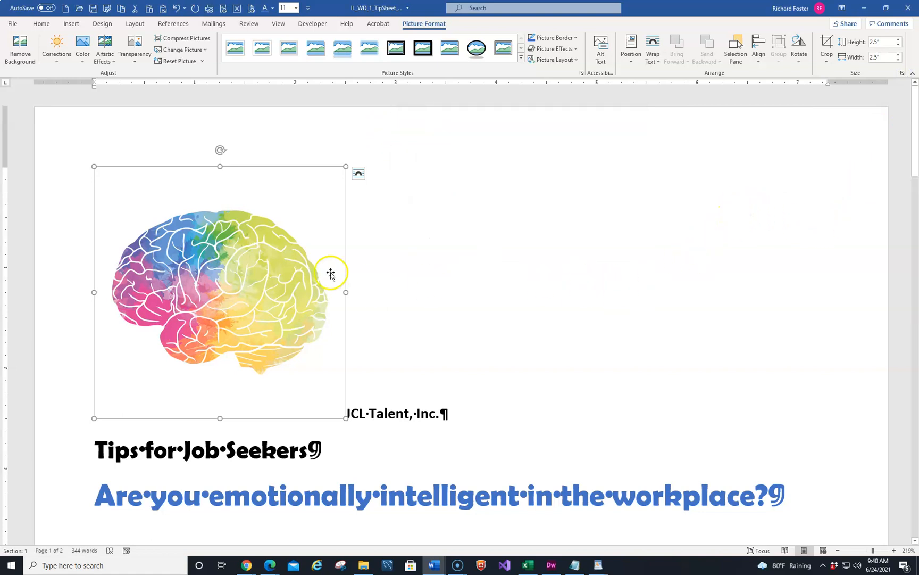
Step: Position the picture at the top right of the page with square text wrapping
{"action": "left_click", "coordinate": [631, 61]}
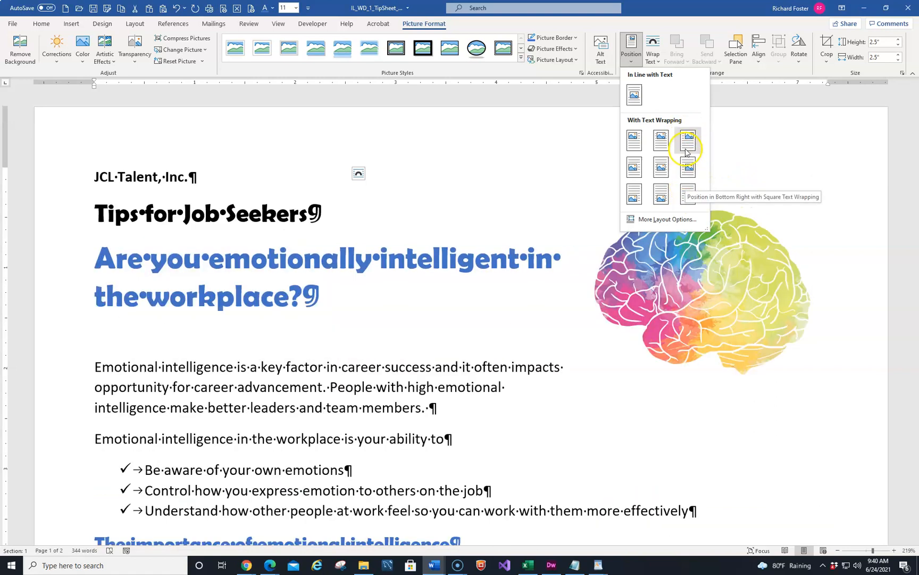
{"action": "left_click", "coordinate": [686, 141]}
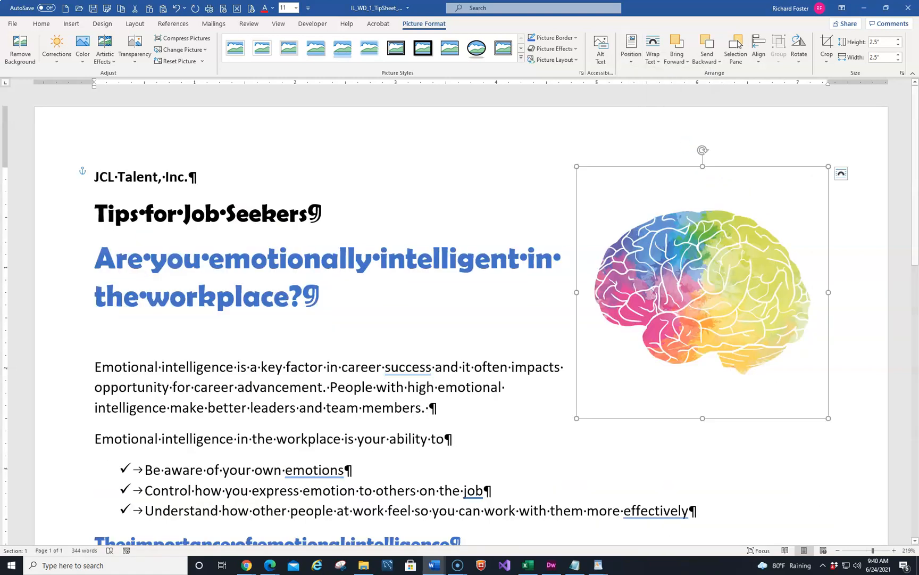